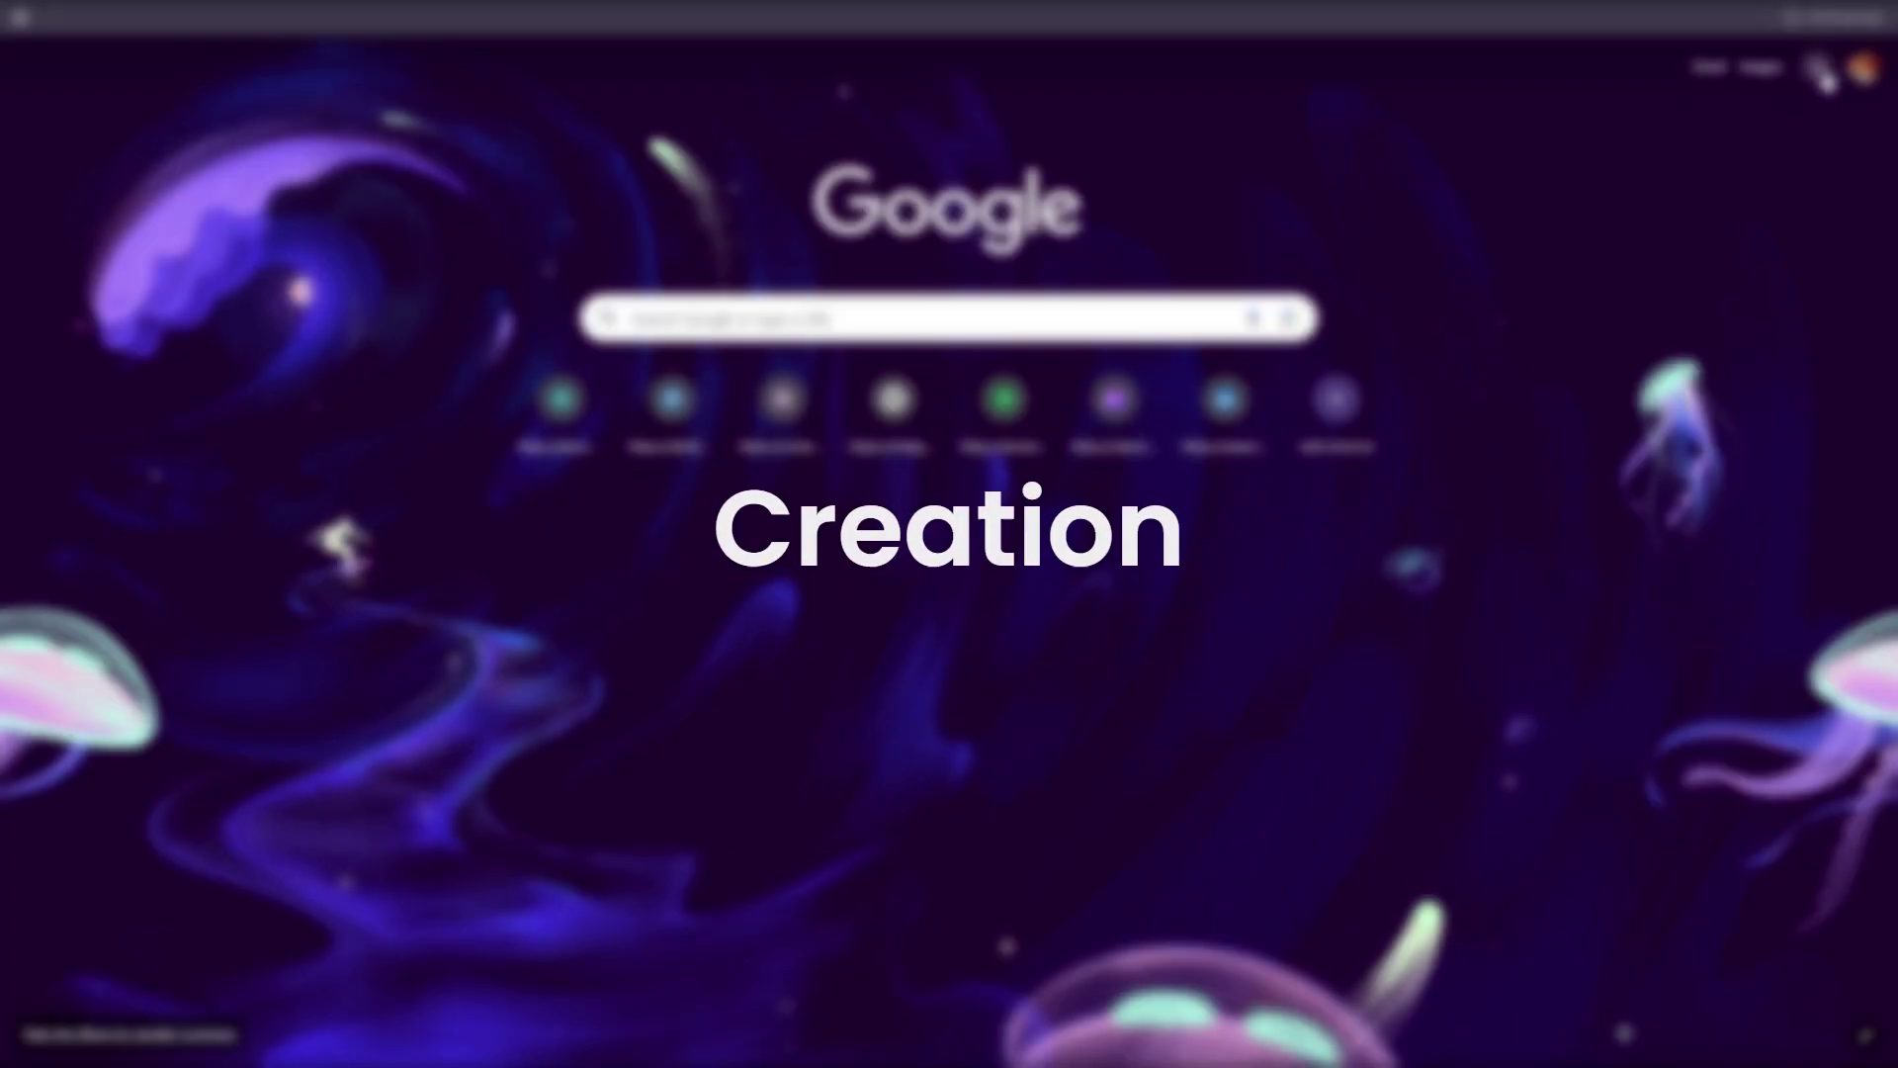
Open the Google apps list and scroll through it to find the Forms tile
{"action": "left_click", "coordinate": [1817, 67]}
{"action": "scroll", "coordinate": [1796, 263], "scroll_direction": "down", "scroll_amount": 8}
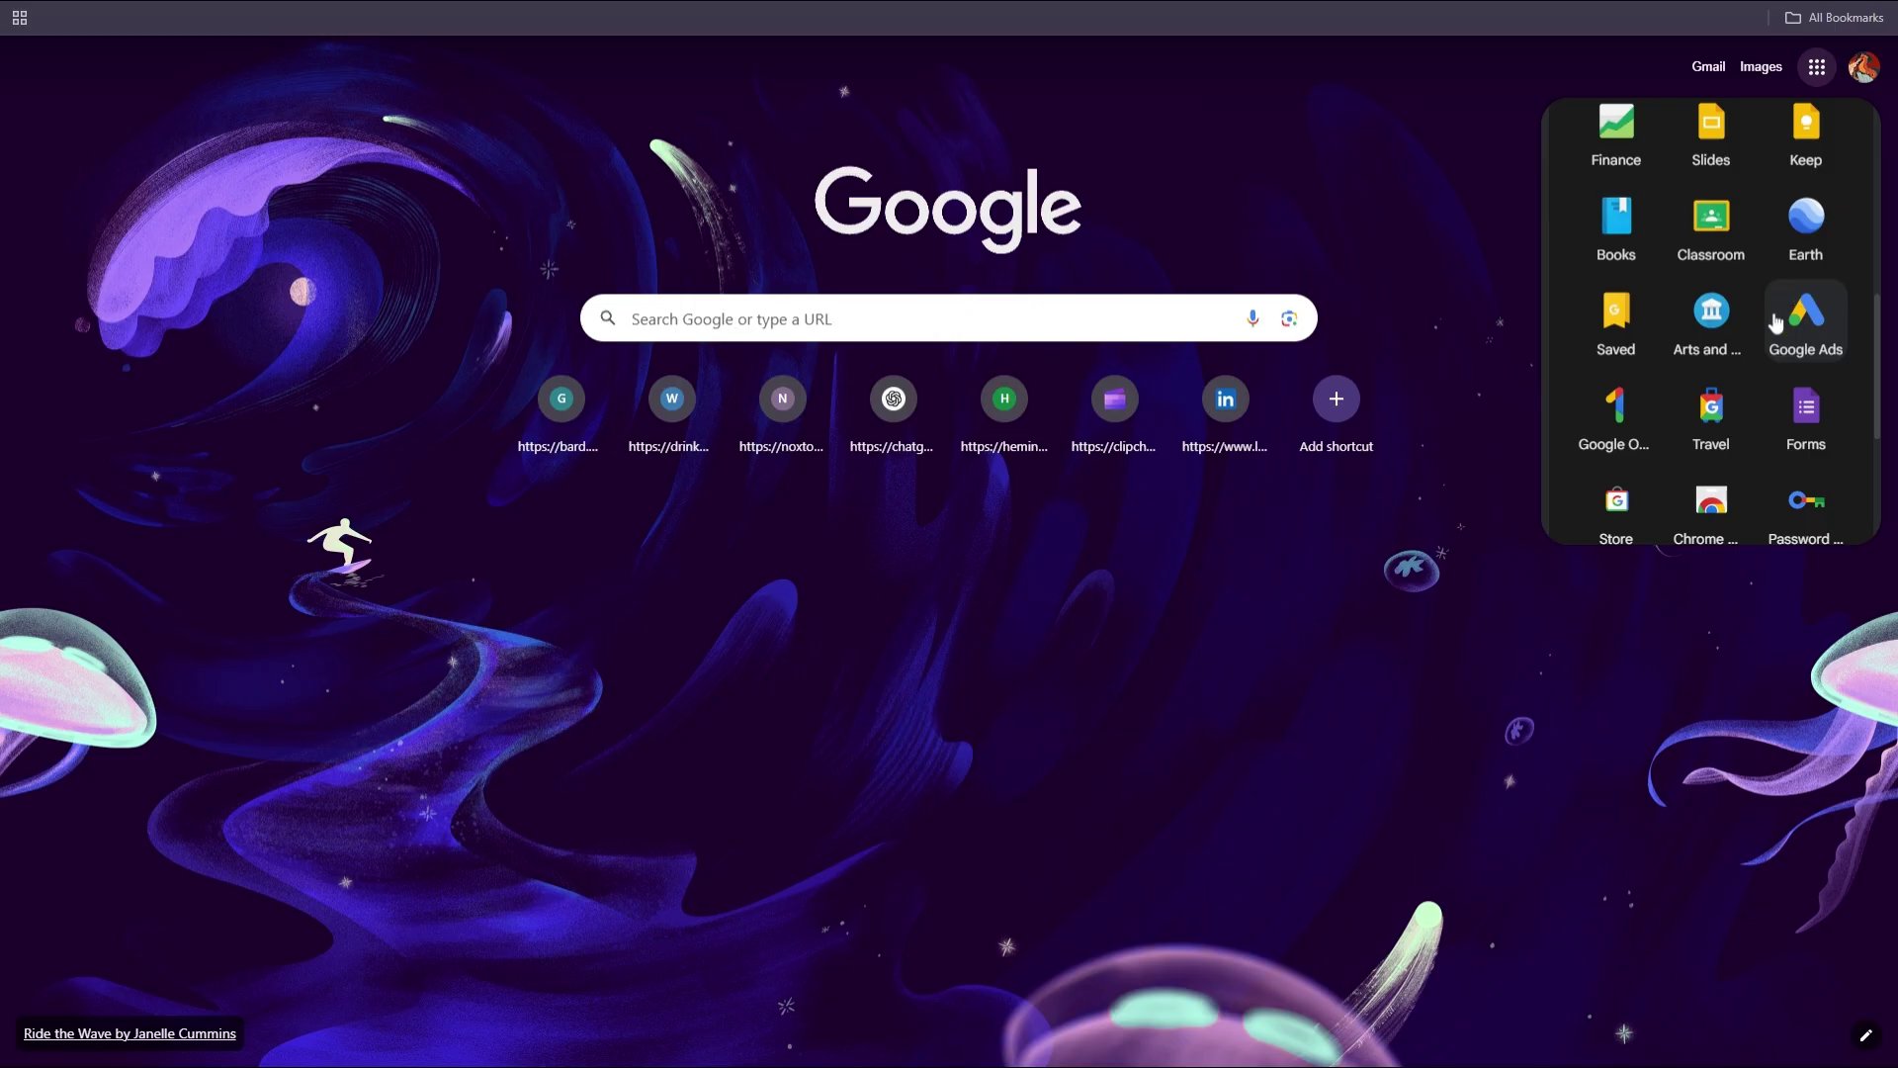
{"action": "scroll", "coordinate": [1779, 326], "scroll_direction": "up", "scroll_amount": 3}
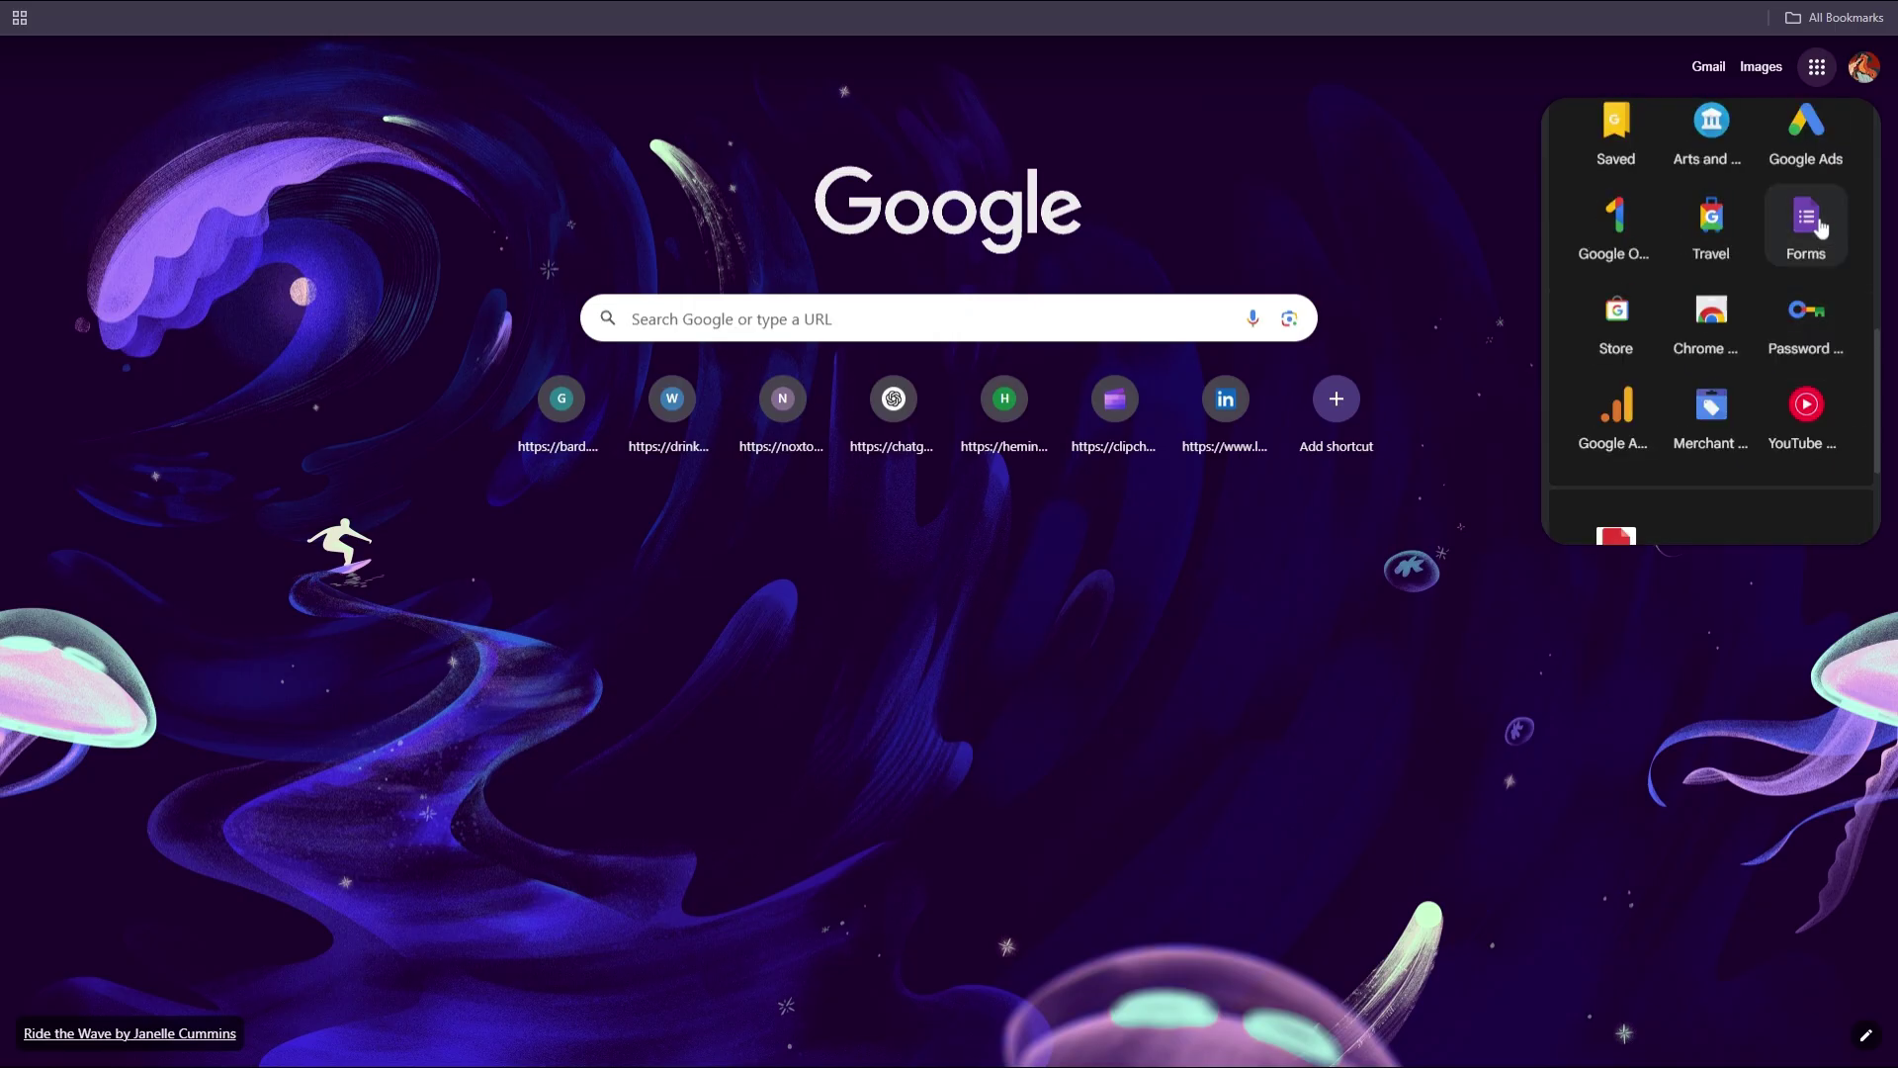
Create a blank form titled 'Volunteer Signup Sheet'
{"action": "left_click", "coordinate": [1820, 228]}
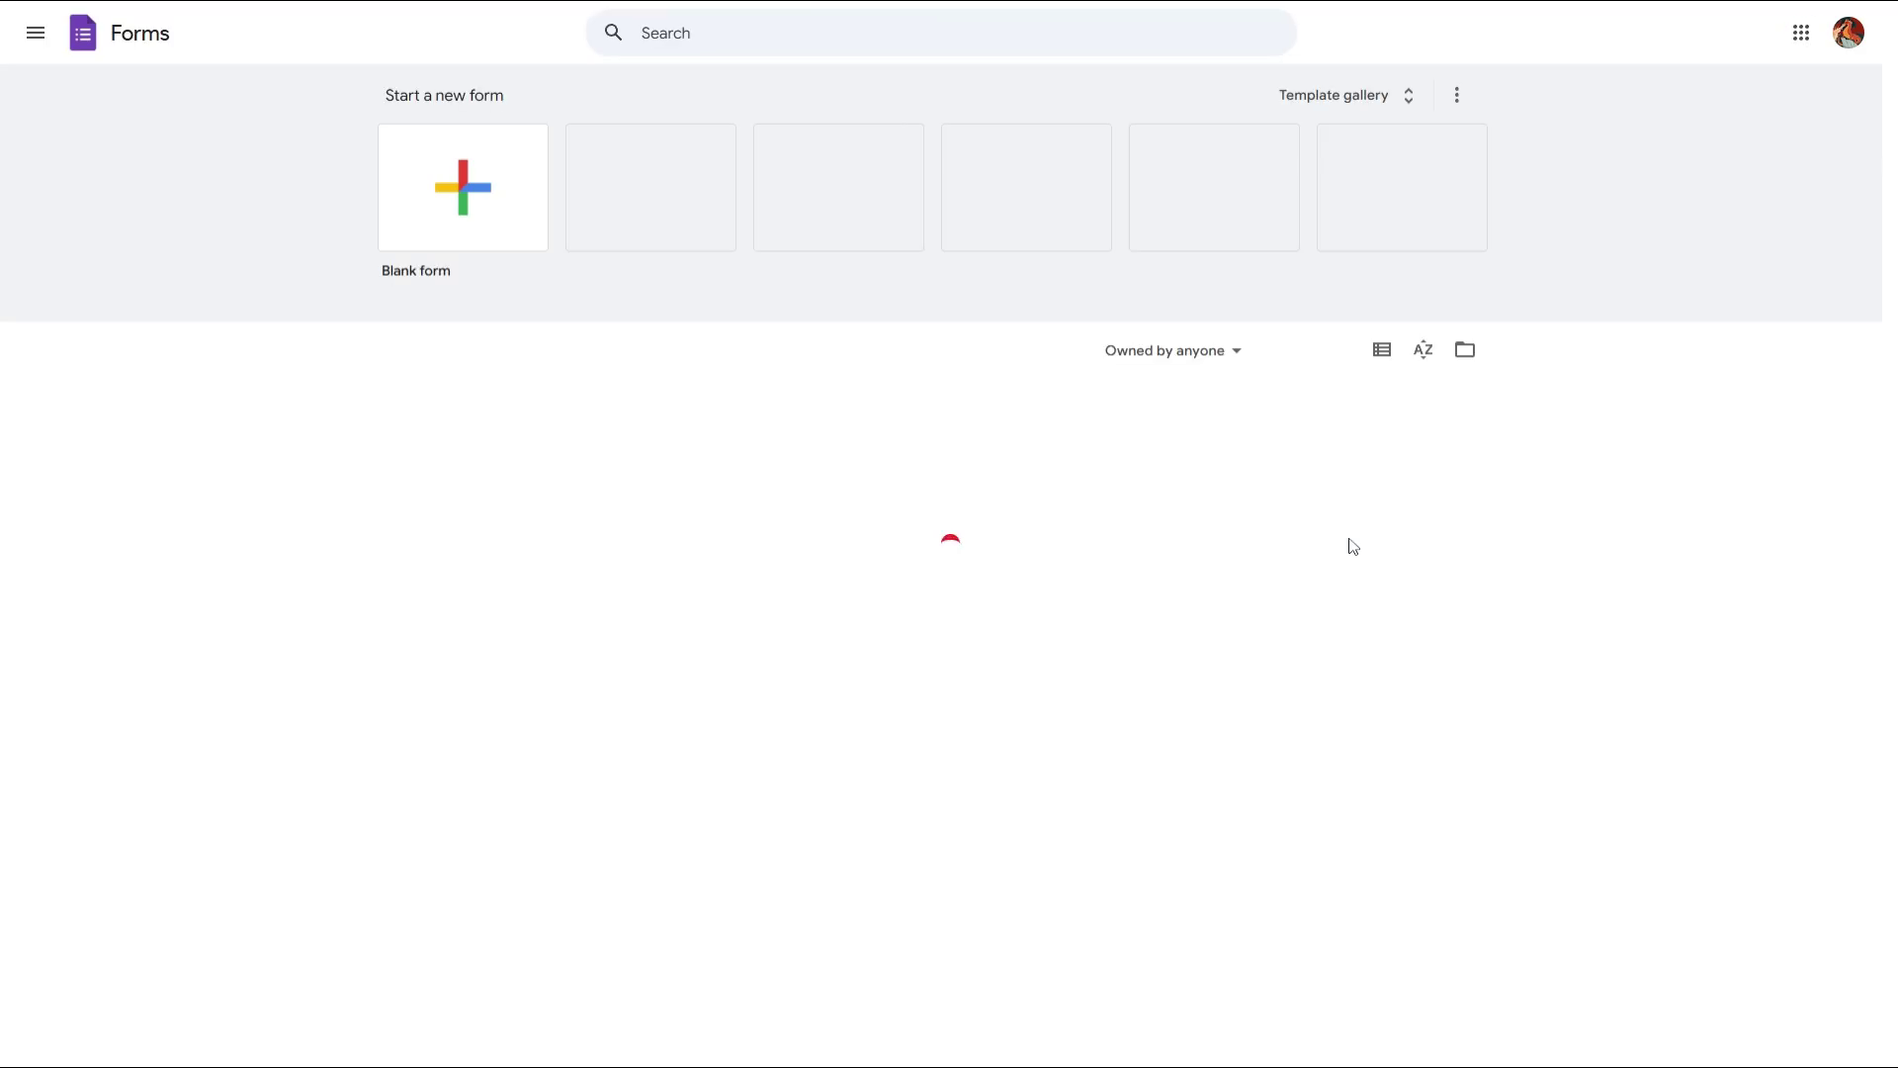
{"action": "left_click", "coordinate": [484, 188]}
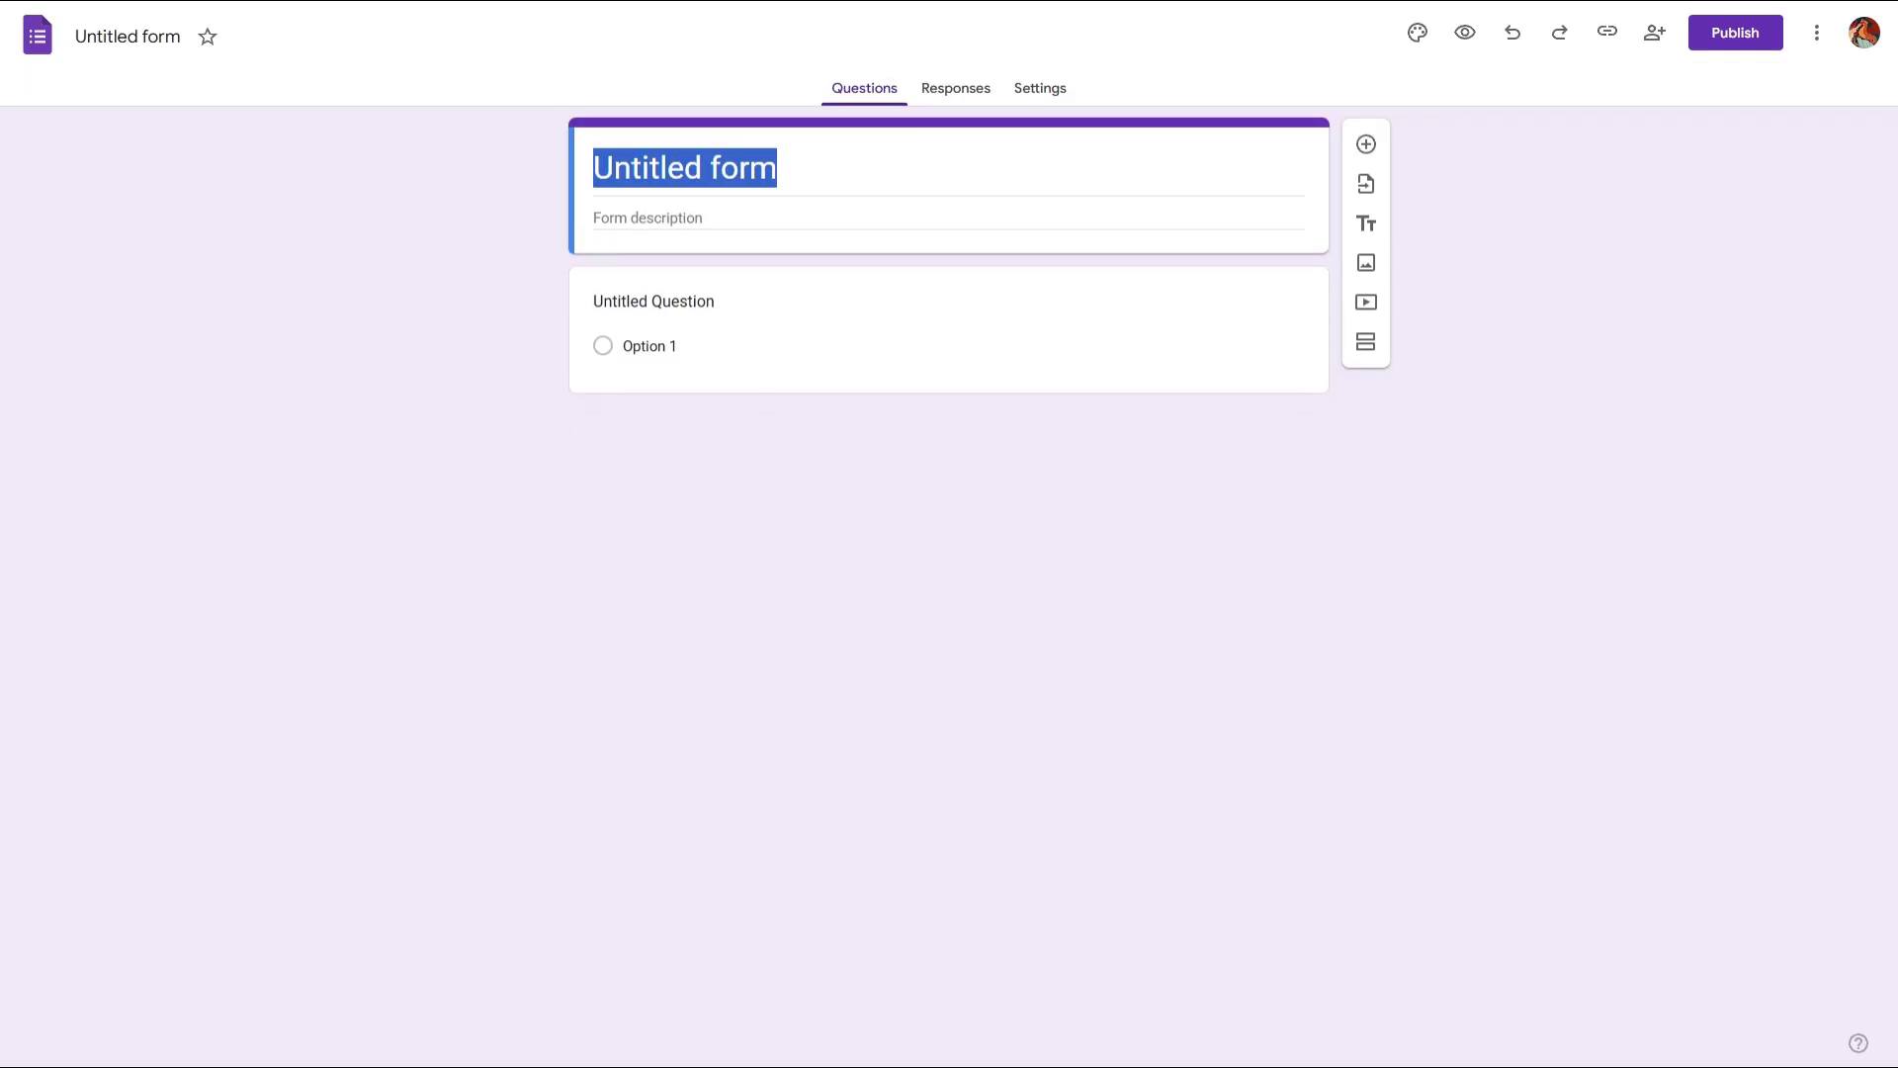
{"action": "type", "text": "Volunteer Signup Sheet"}
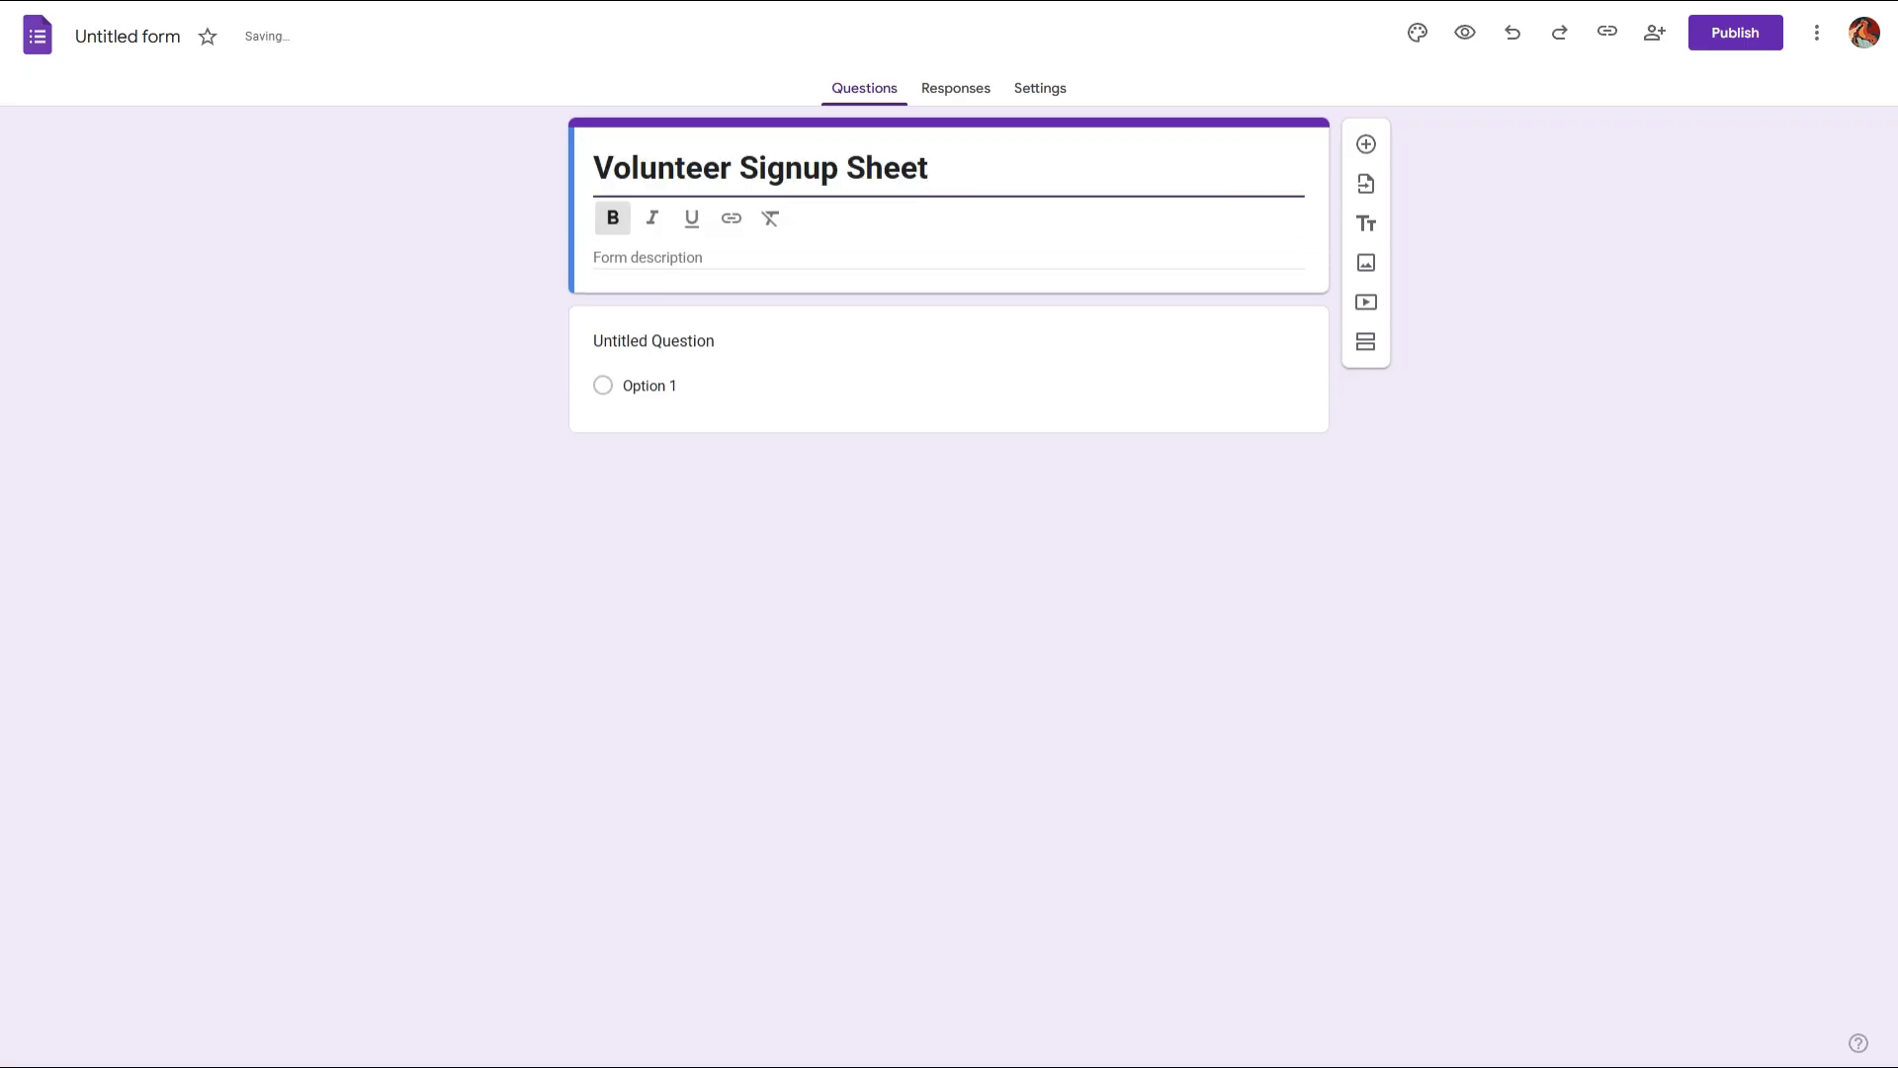
{"action": "left_click", "coordinate": [81, 38]}
Paste the two-line volunteer description and remove its leading space
{"action": "left_click", "coordinate": [653, 247]}
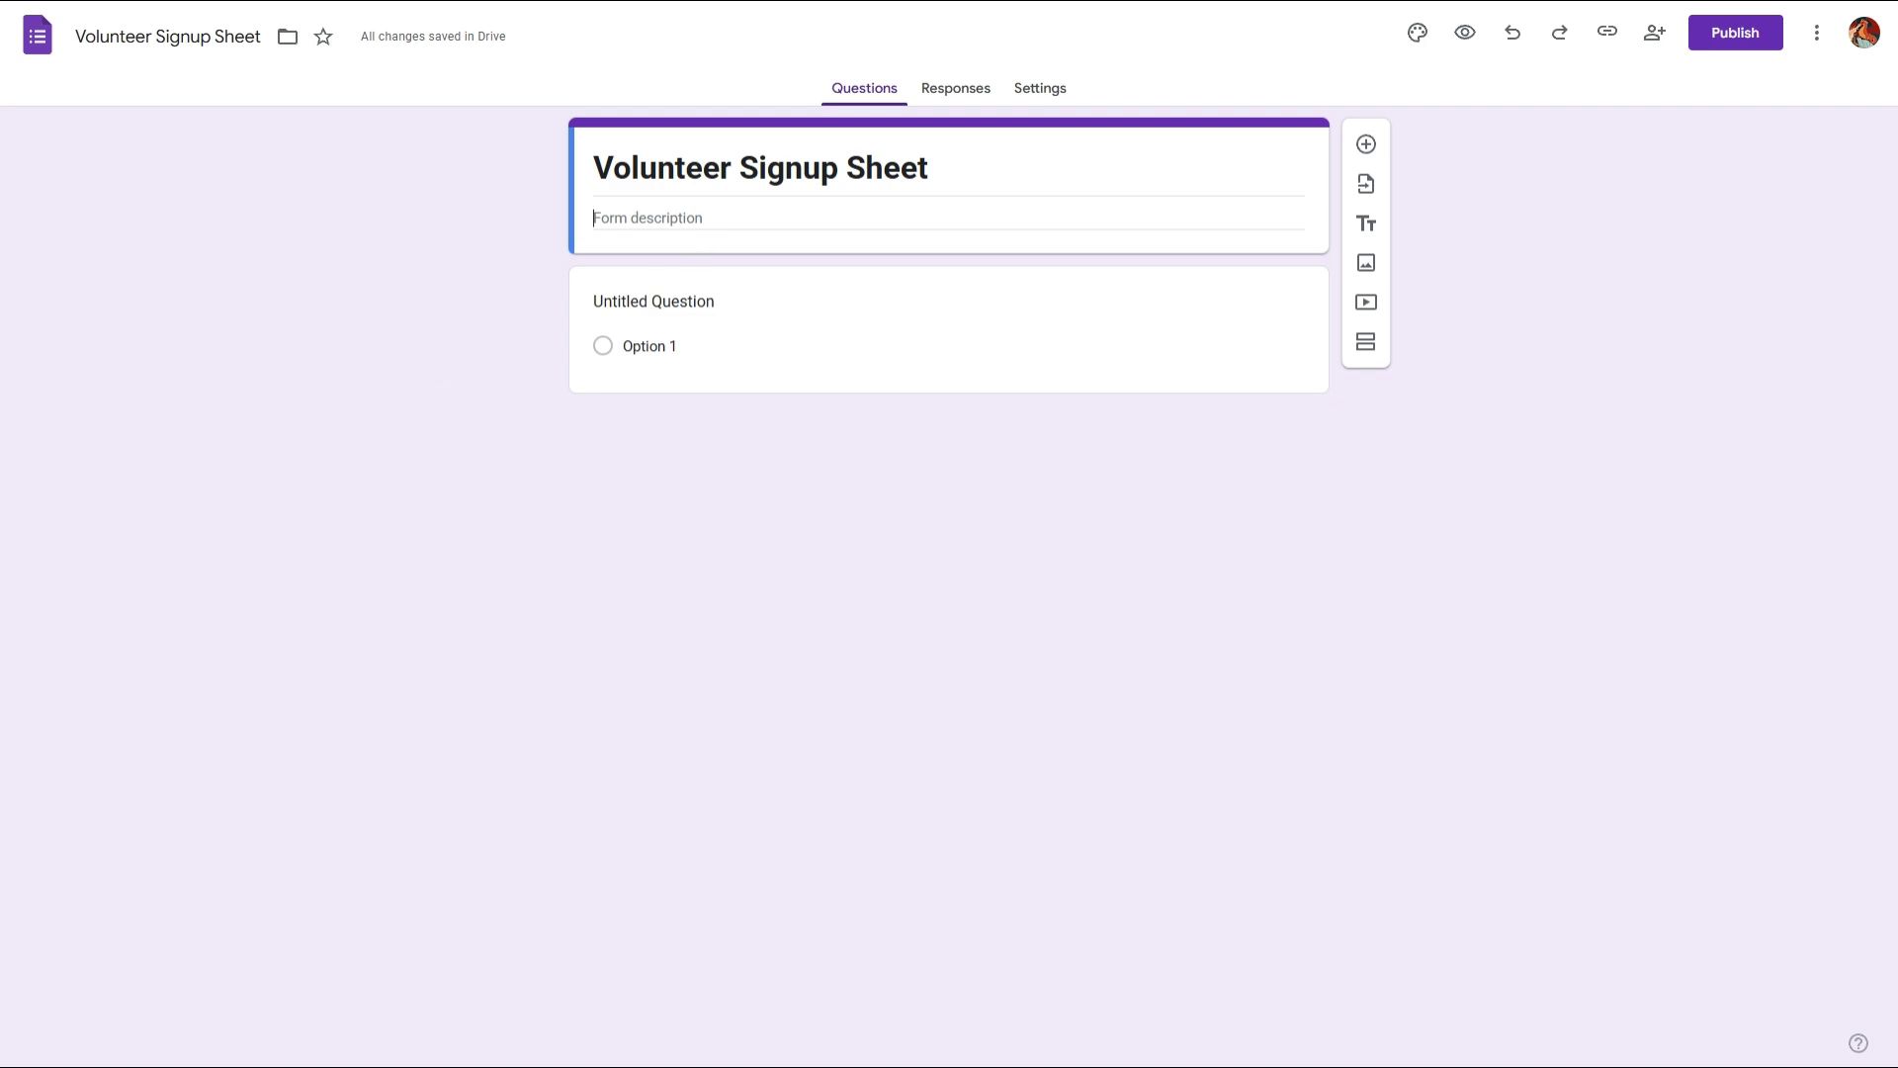
{"action": "type", "text": "Help us make our neighborhood shine! Please fill out your details and pick a time slot that works for you."}
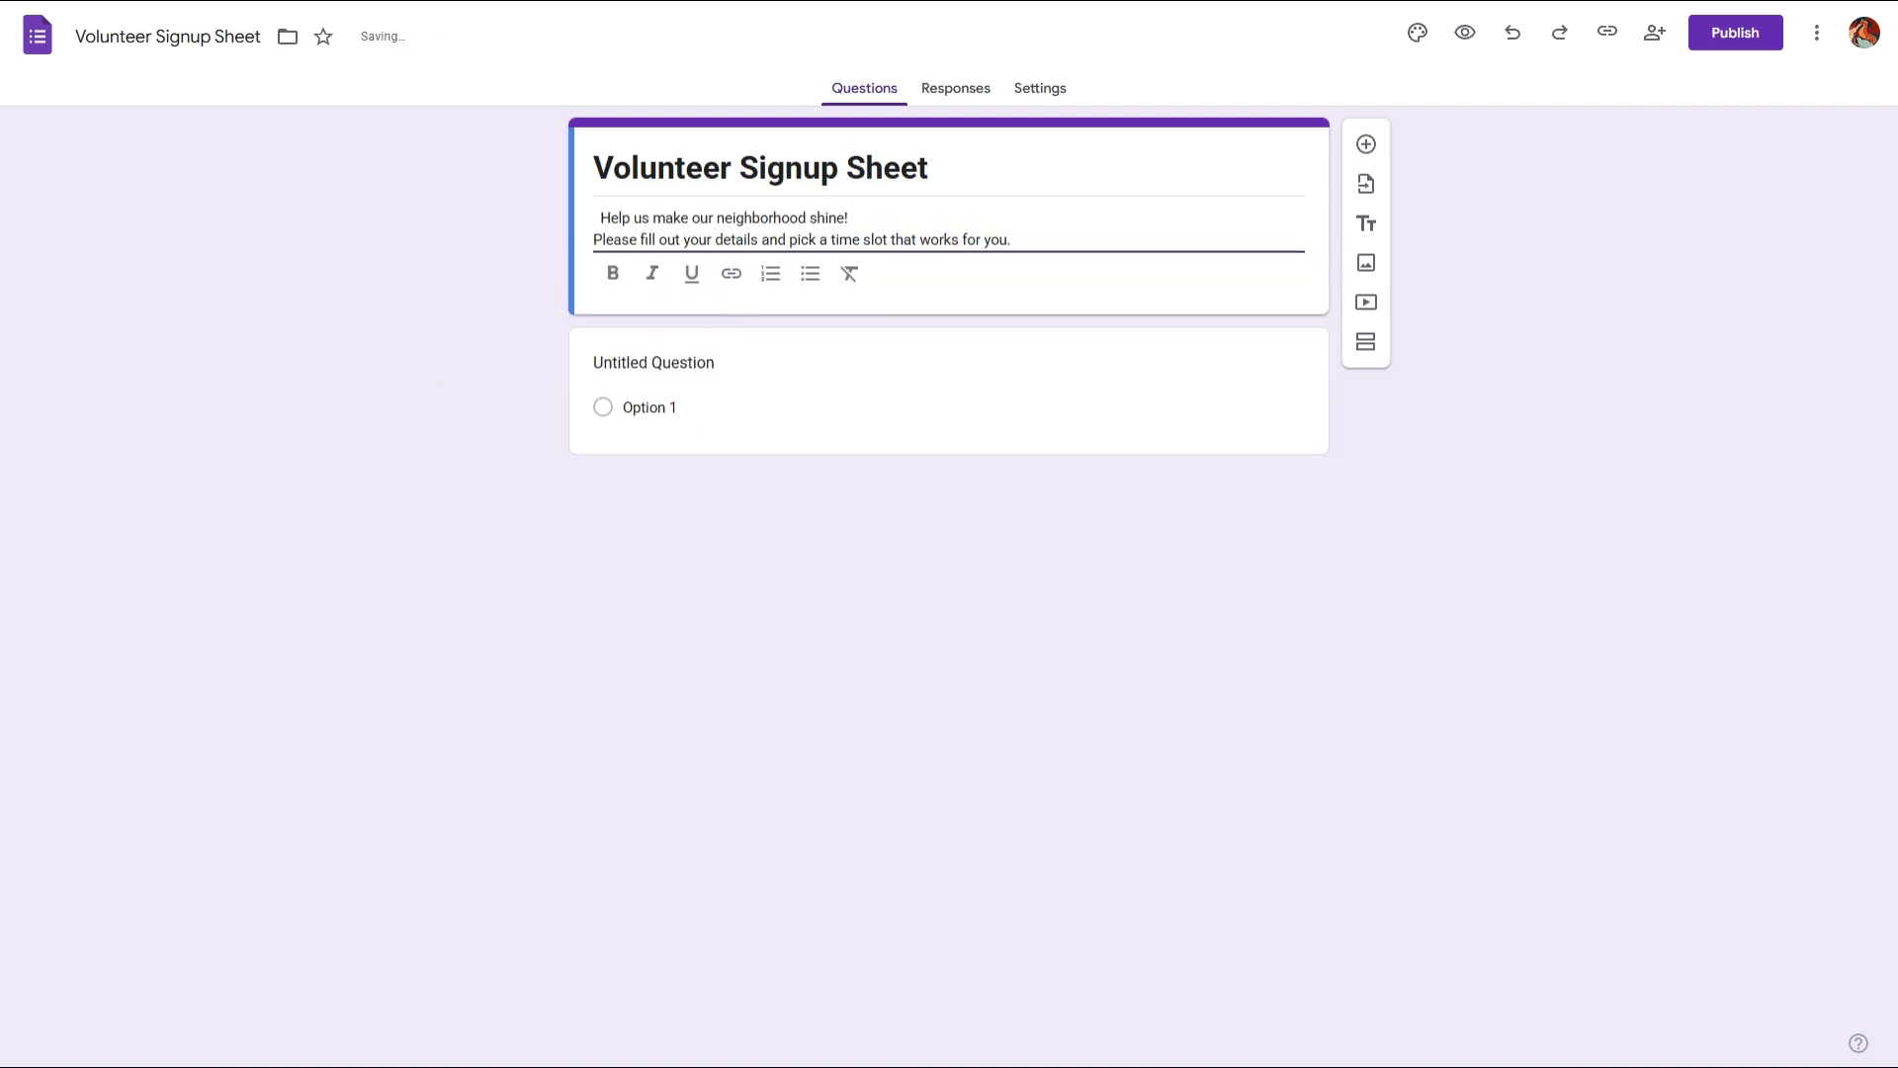
{"action": "left_click", "coordinate": [600, 218]}
{"action": "key", "text": "BackSpace"}
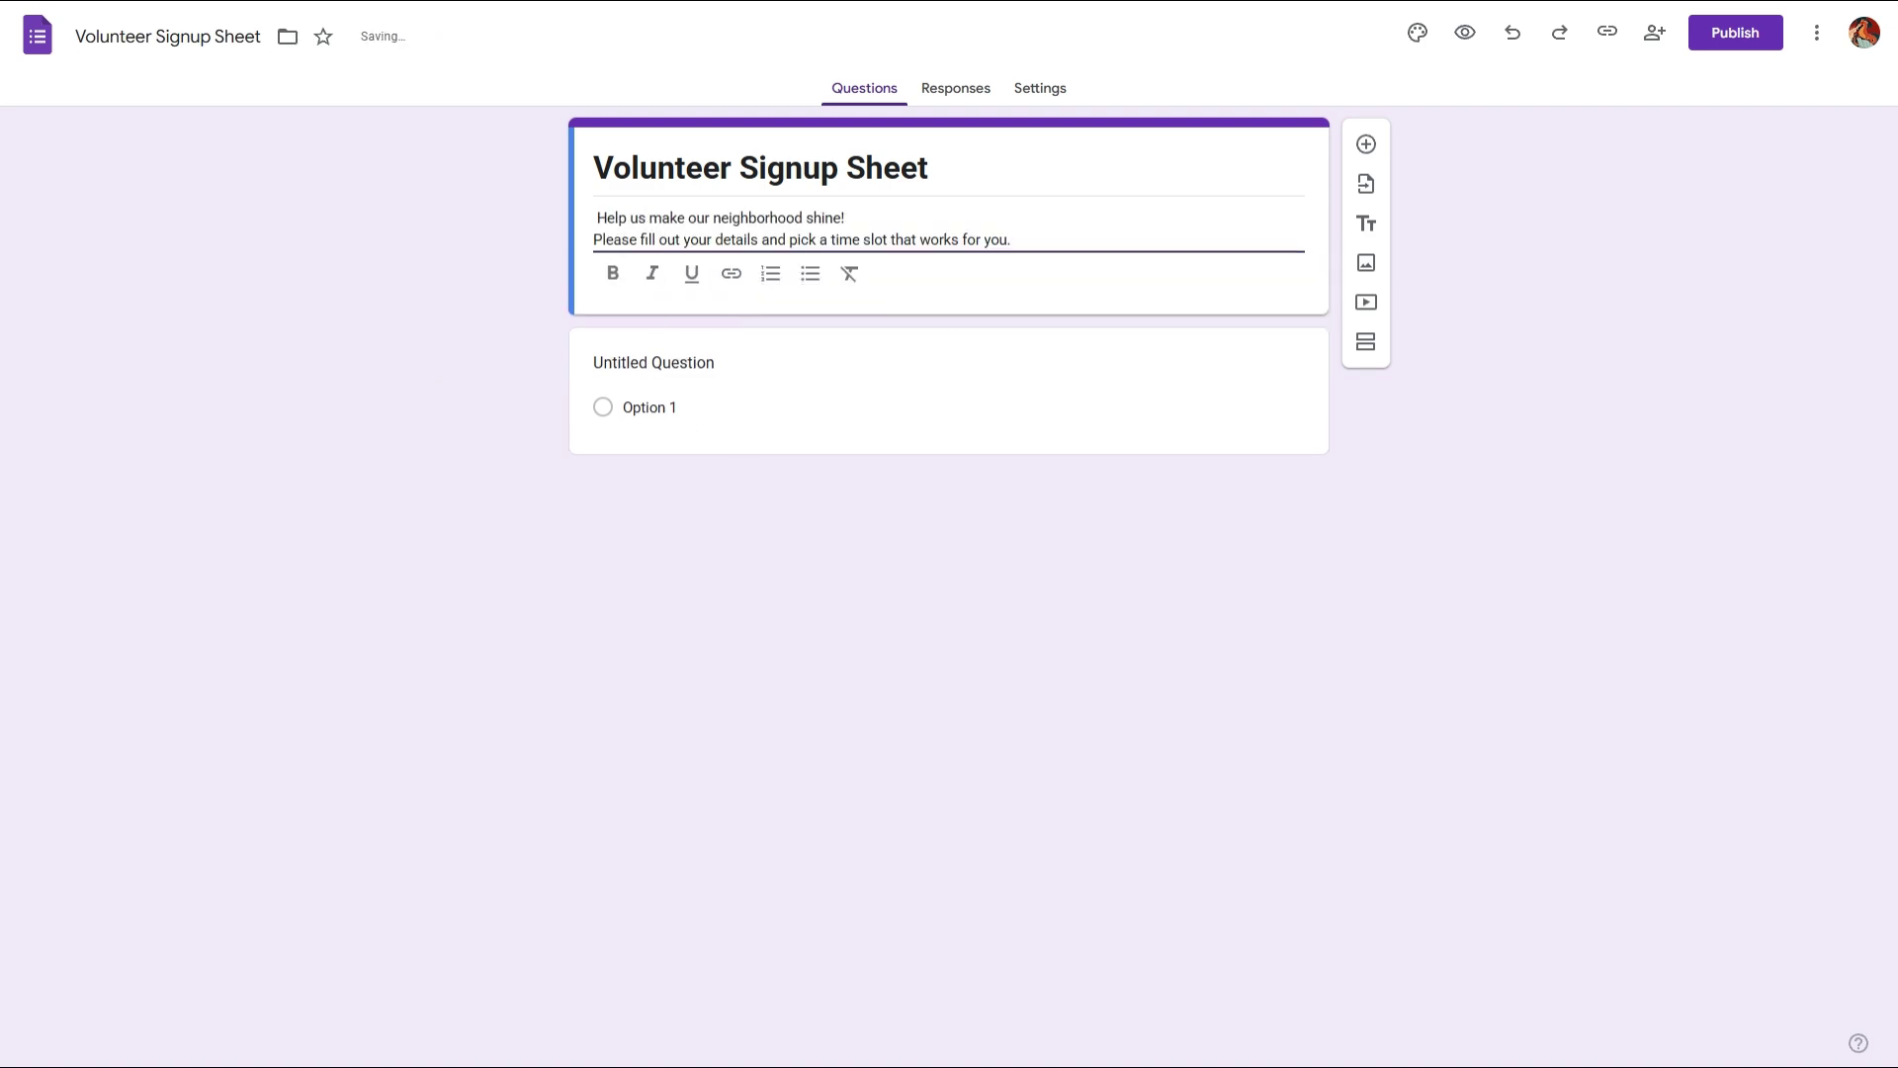
{"action": "key", "text": "BackSpace"}
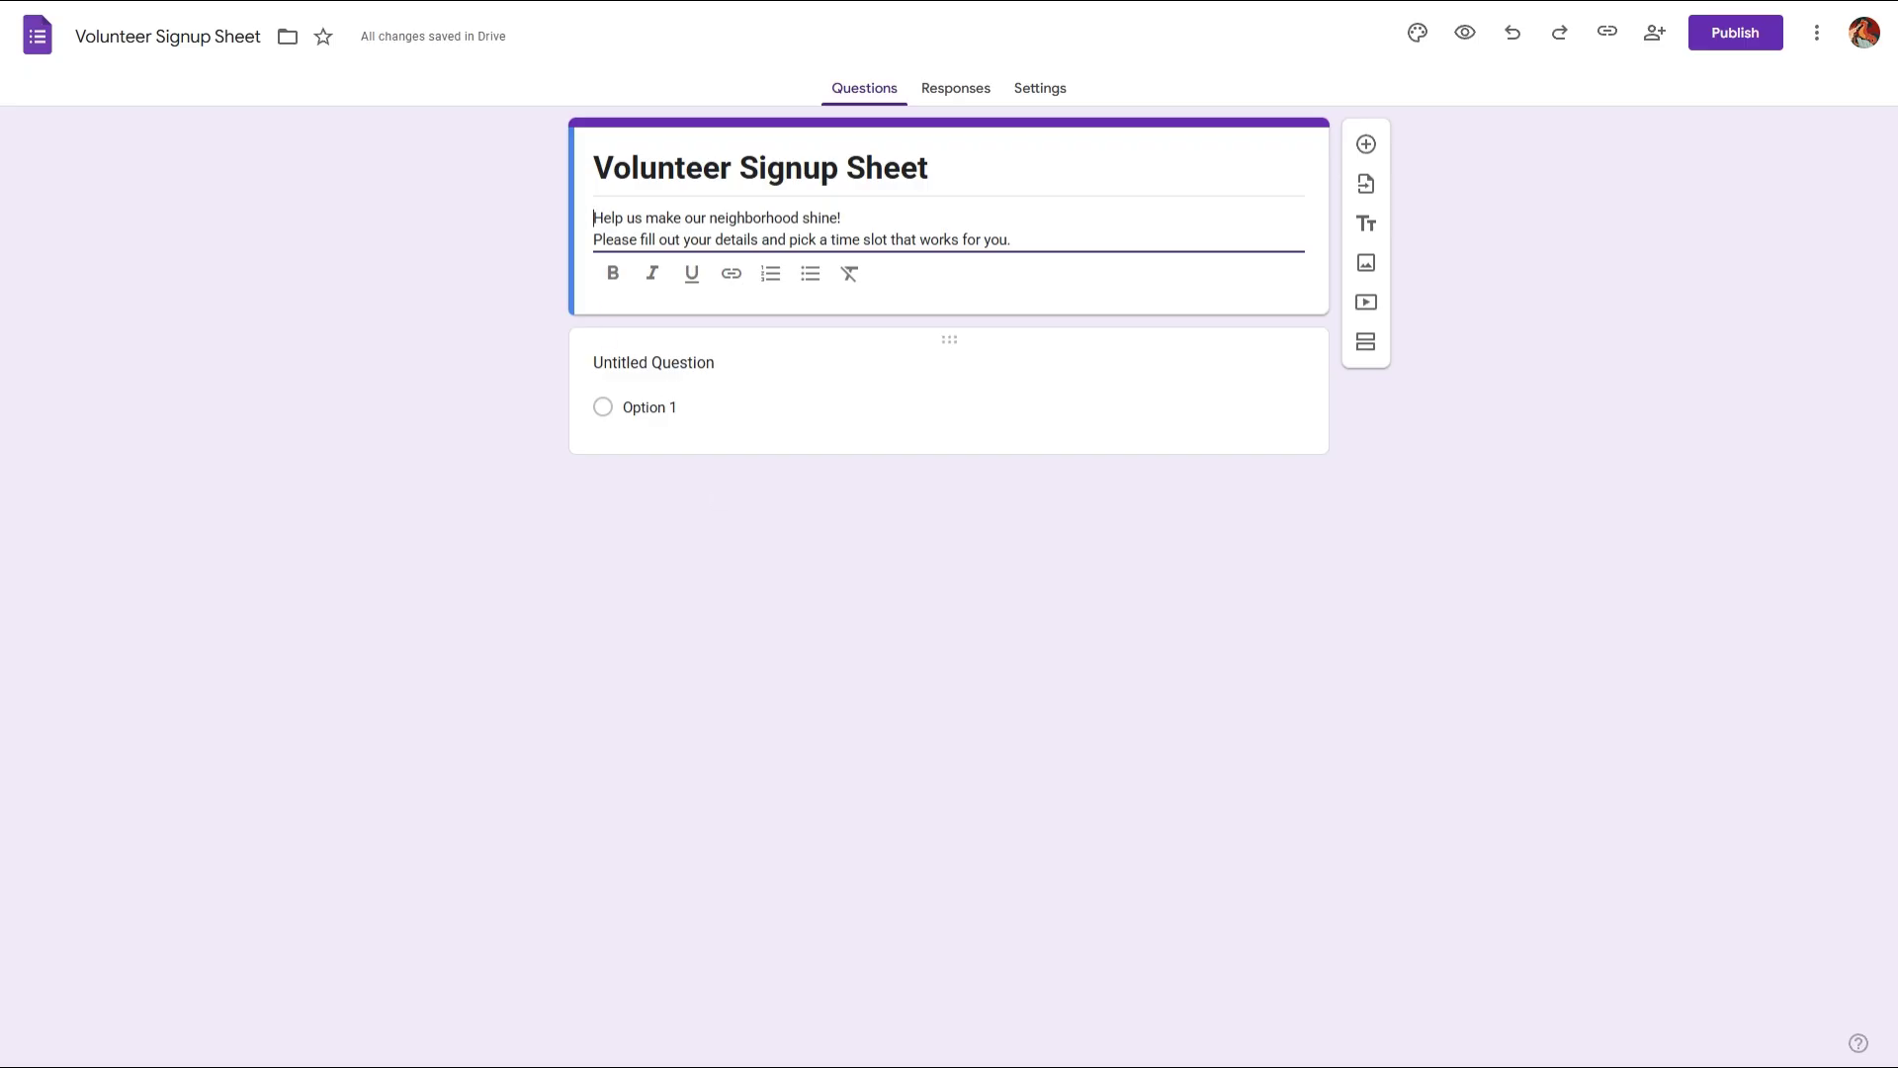
Make the first question a required 'Full Name' short answer, then duplicate it as 'Email Address'
{"action": "left_click", "coordinate": [732, 376]}
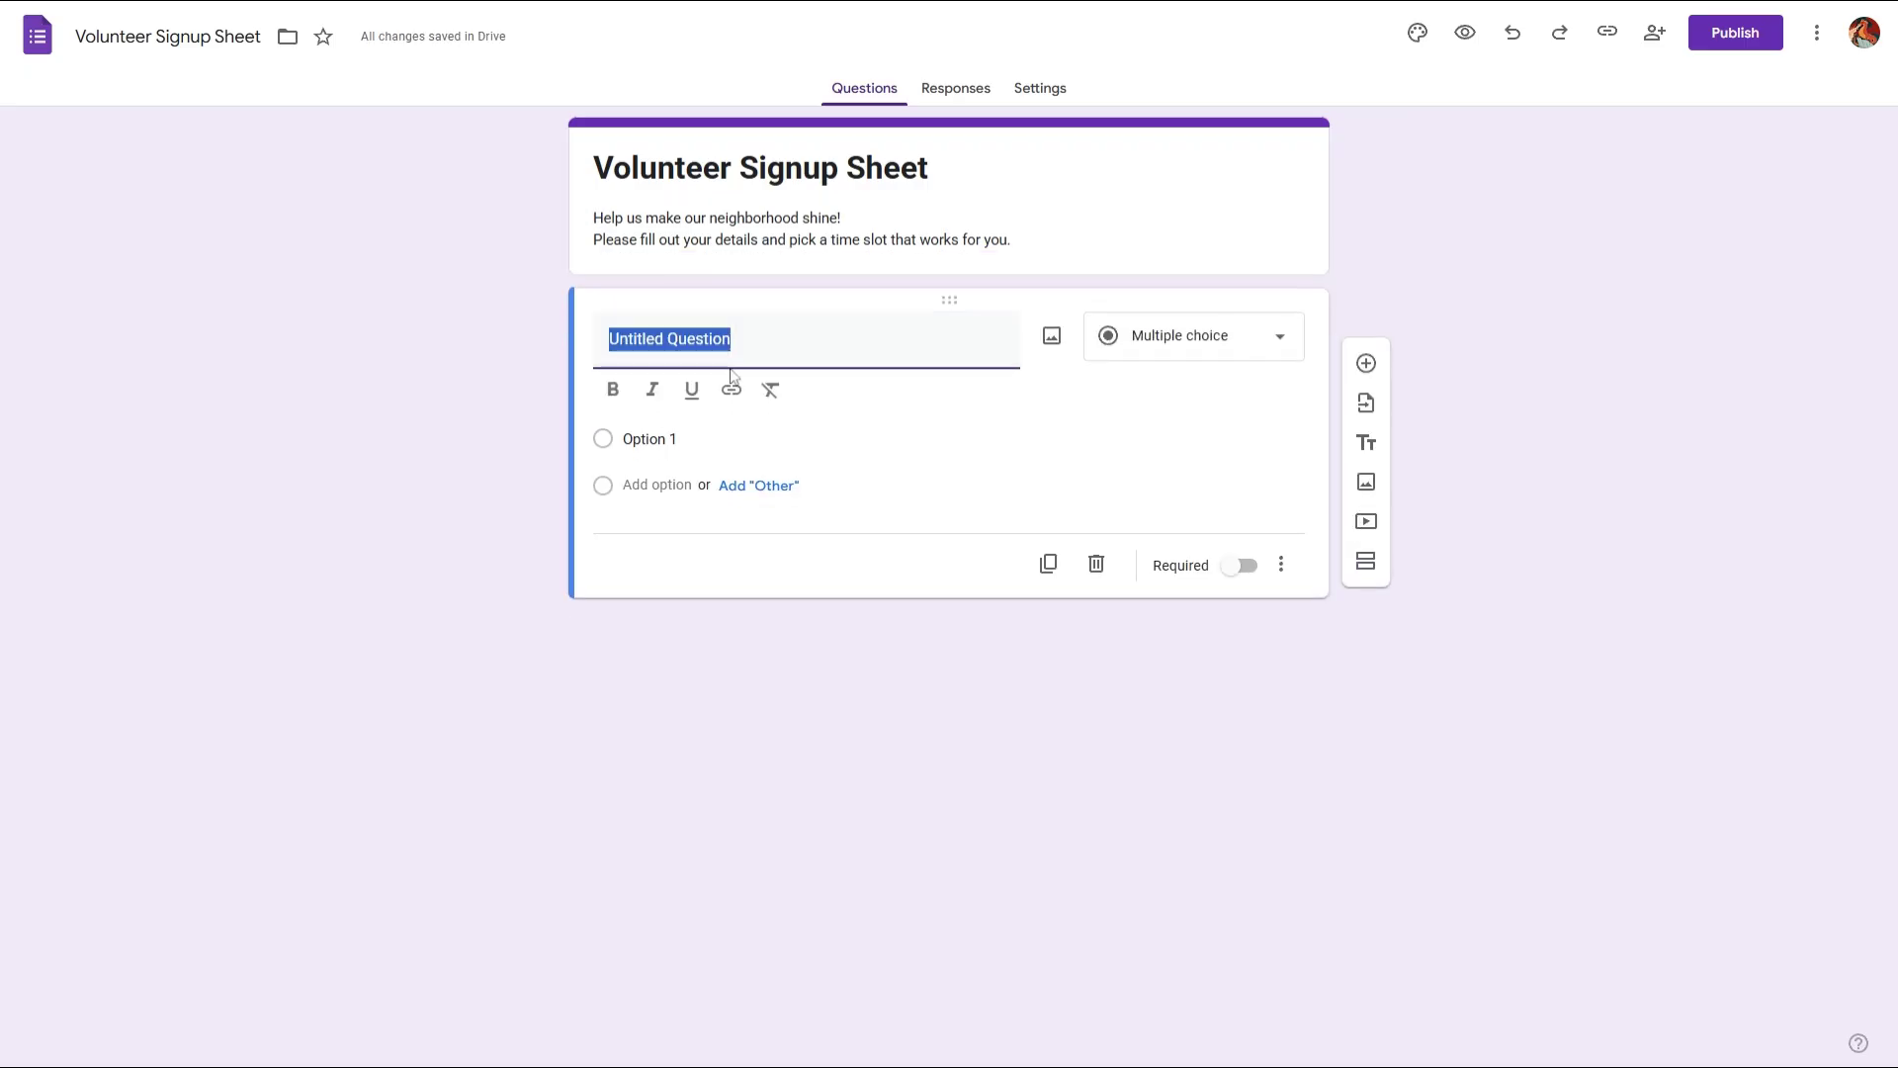
{"action": "type", "text": "Full Name"}
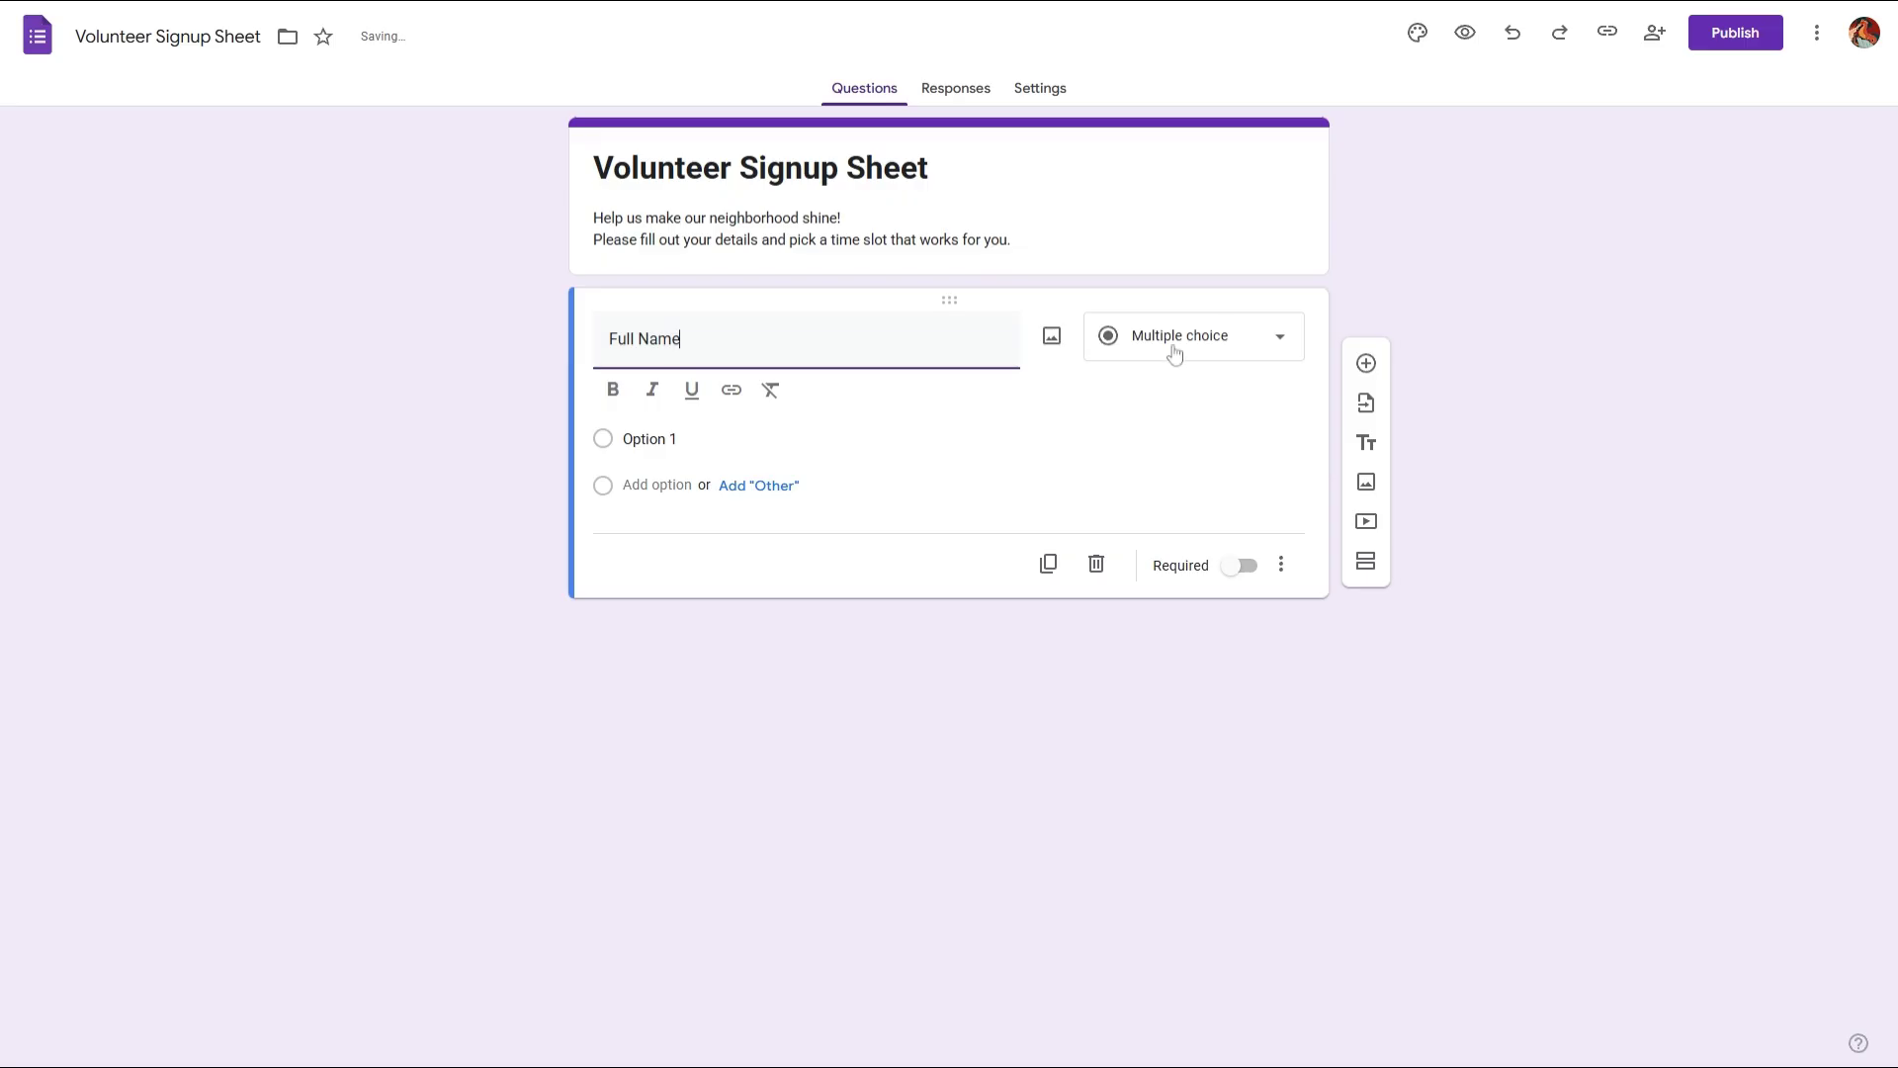
{"action": "left_click", "coordinate": [1168, 348]}
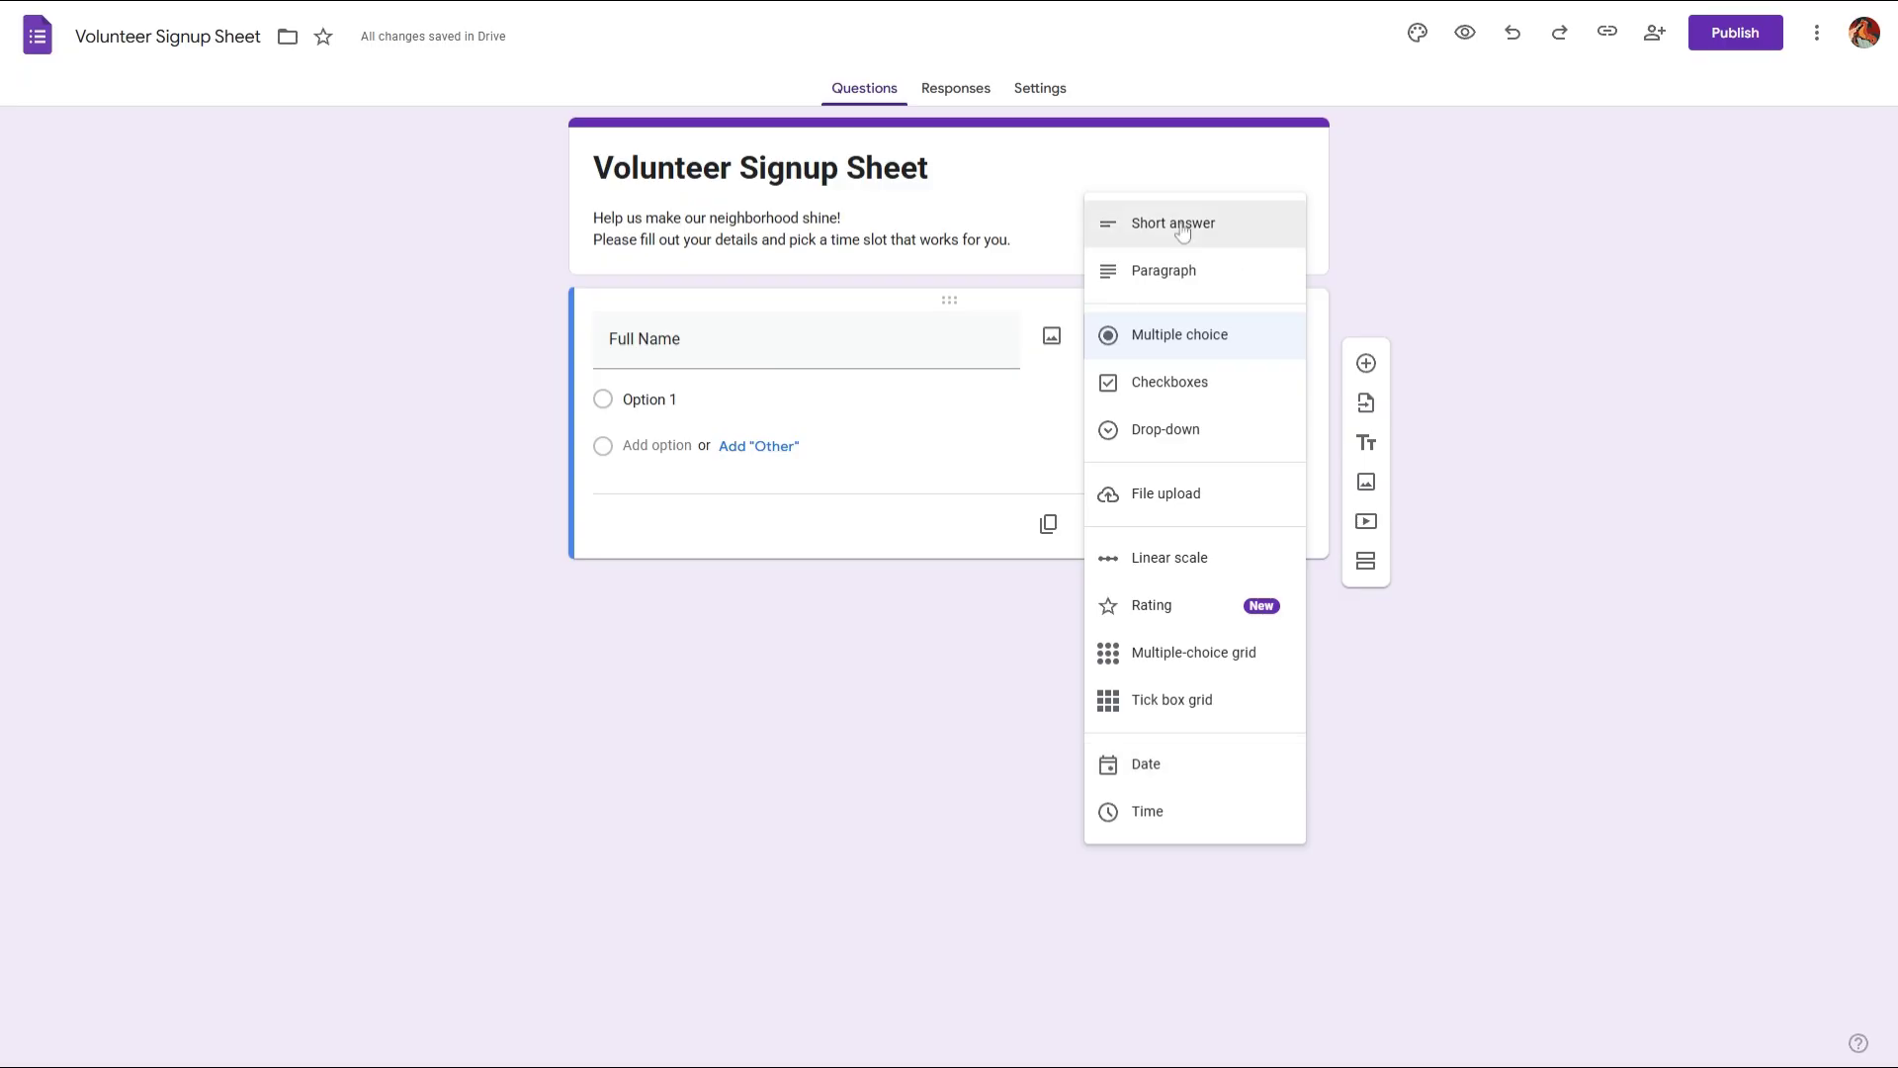
{"action": "left_click", "coordinate": [1227, 234]}
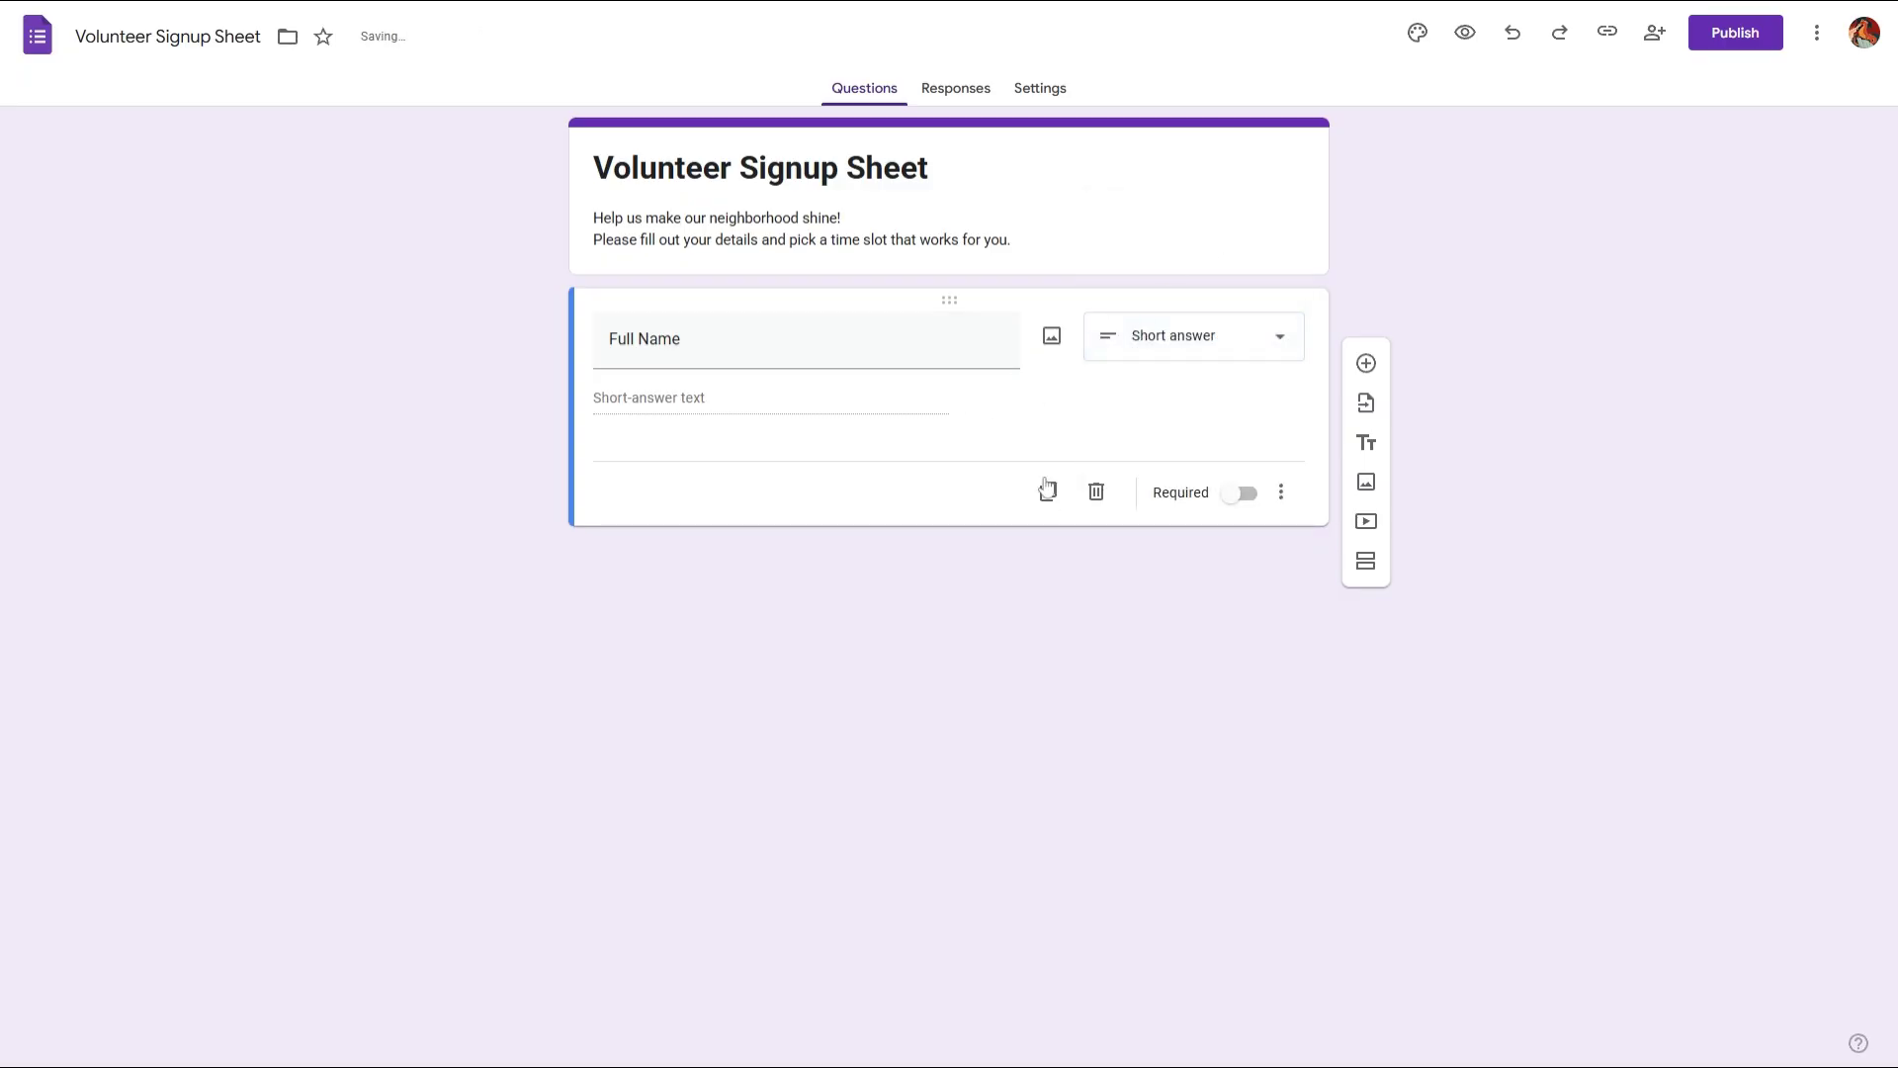
{"action": "left_click", "coordinate": [1242, 494]}
{"action": "left_click", "coordinate": [1043, 497]}
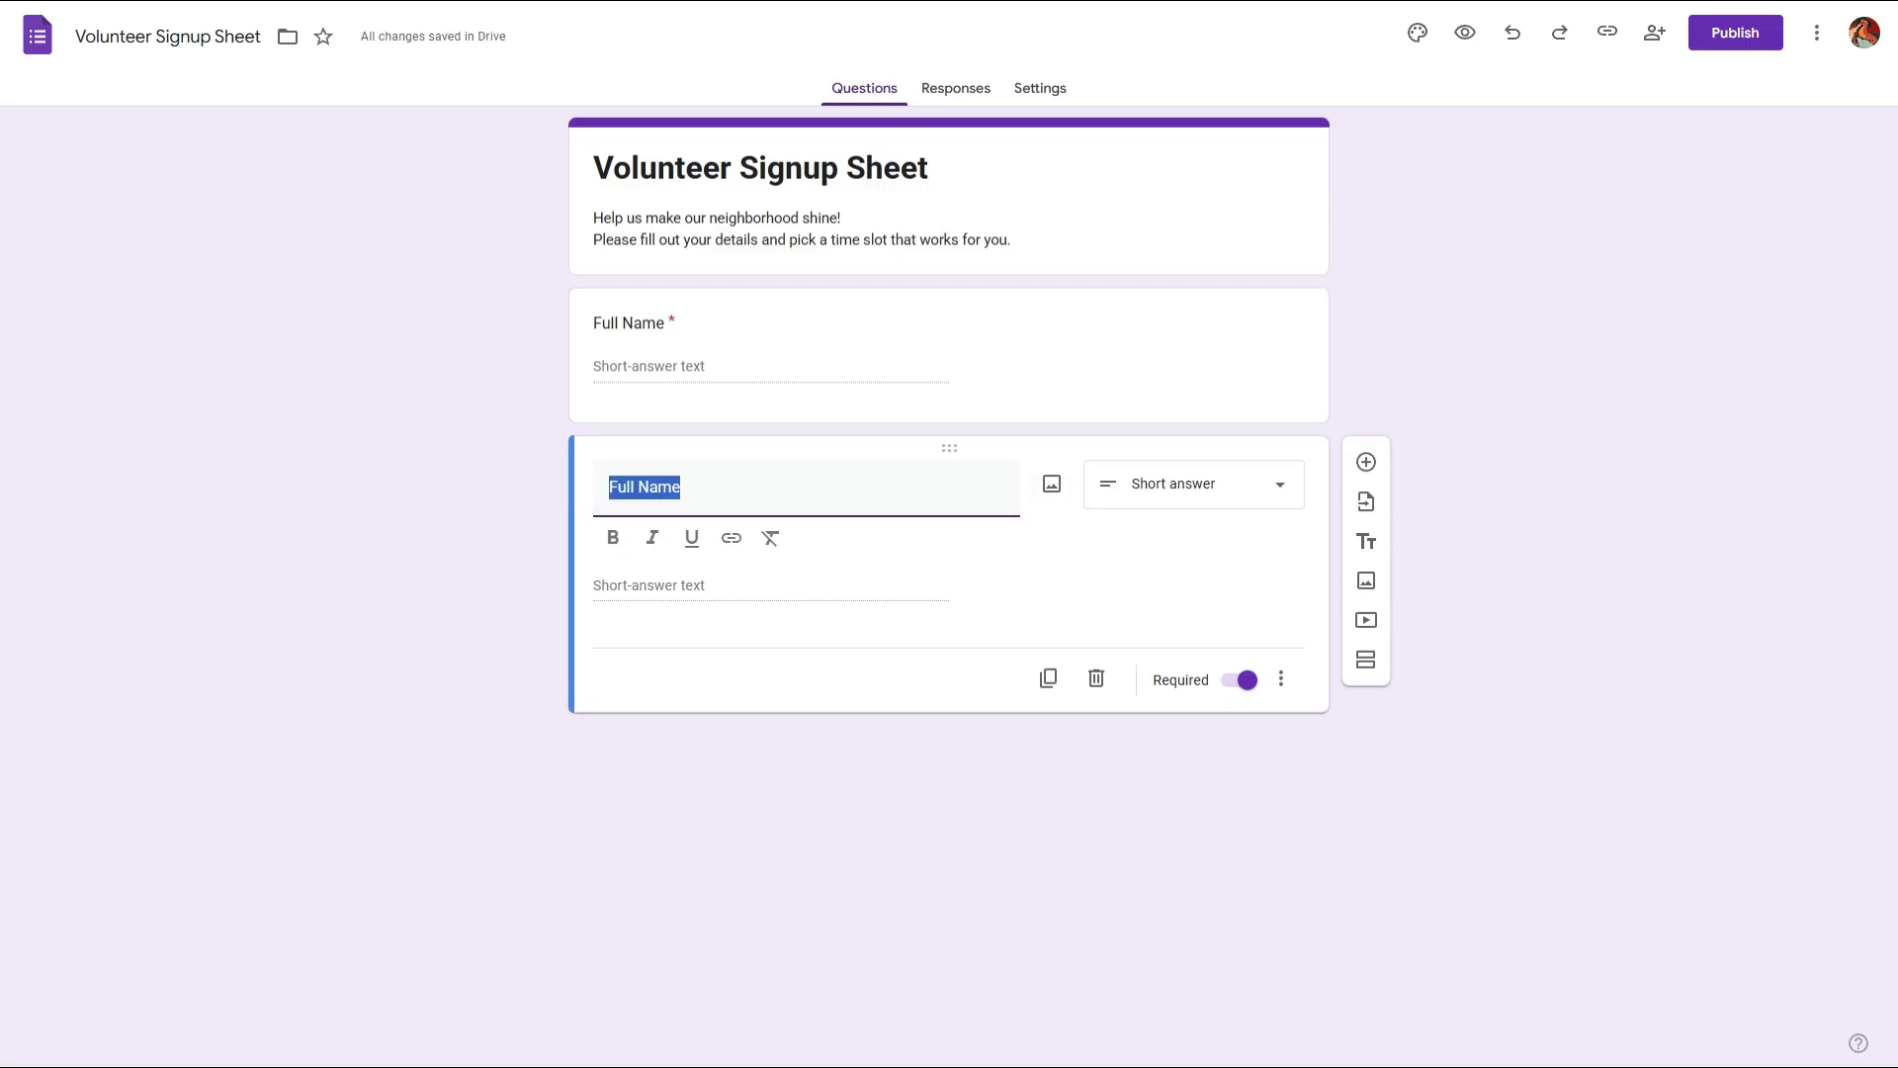
{"action": "type", "text": "Email Address"}
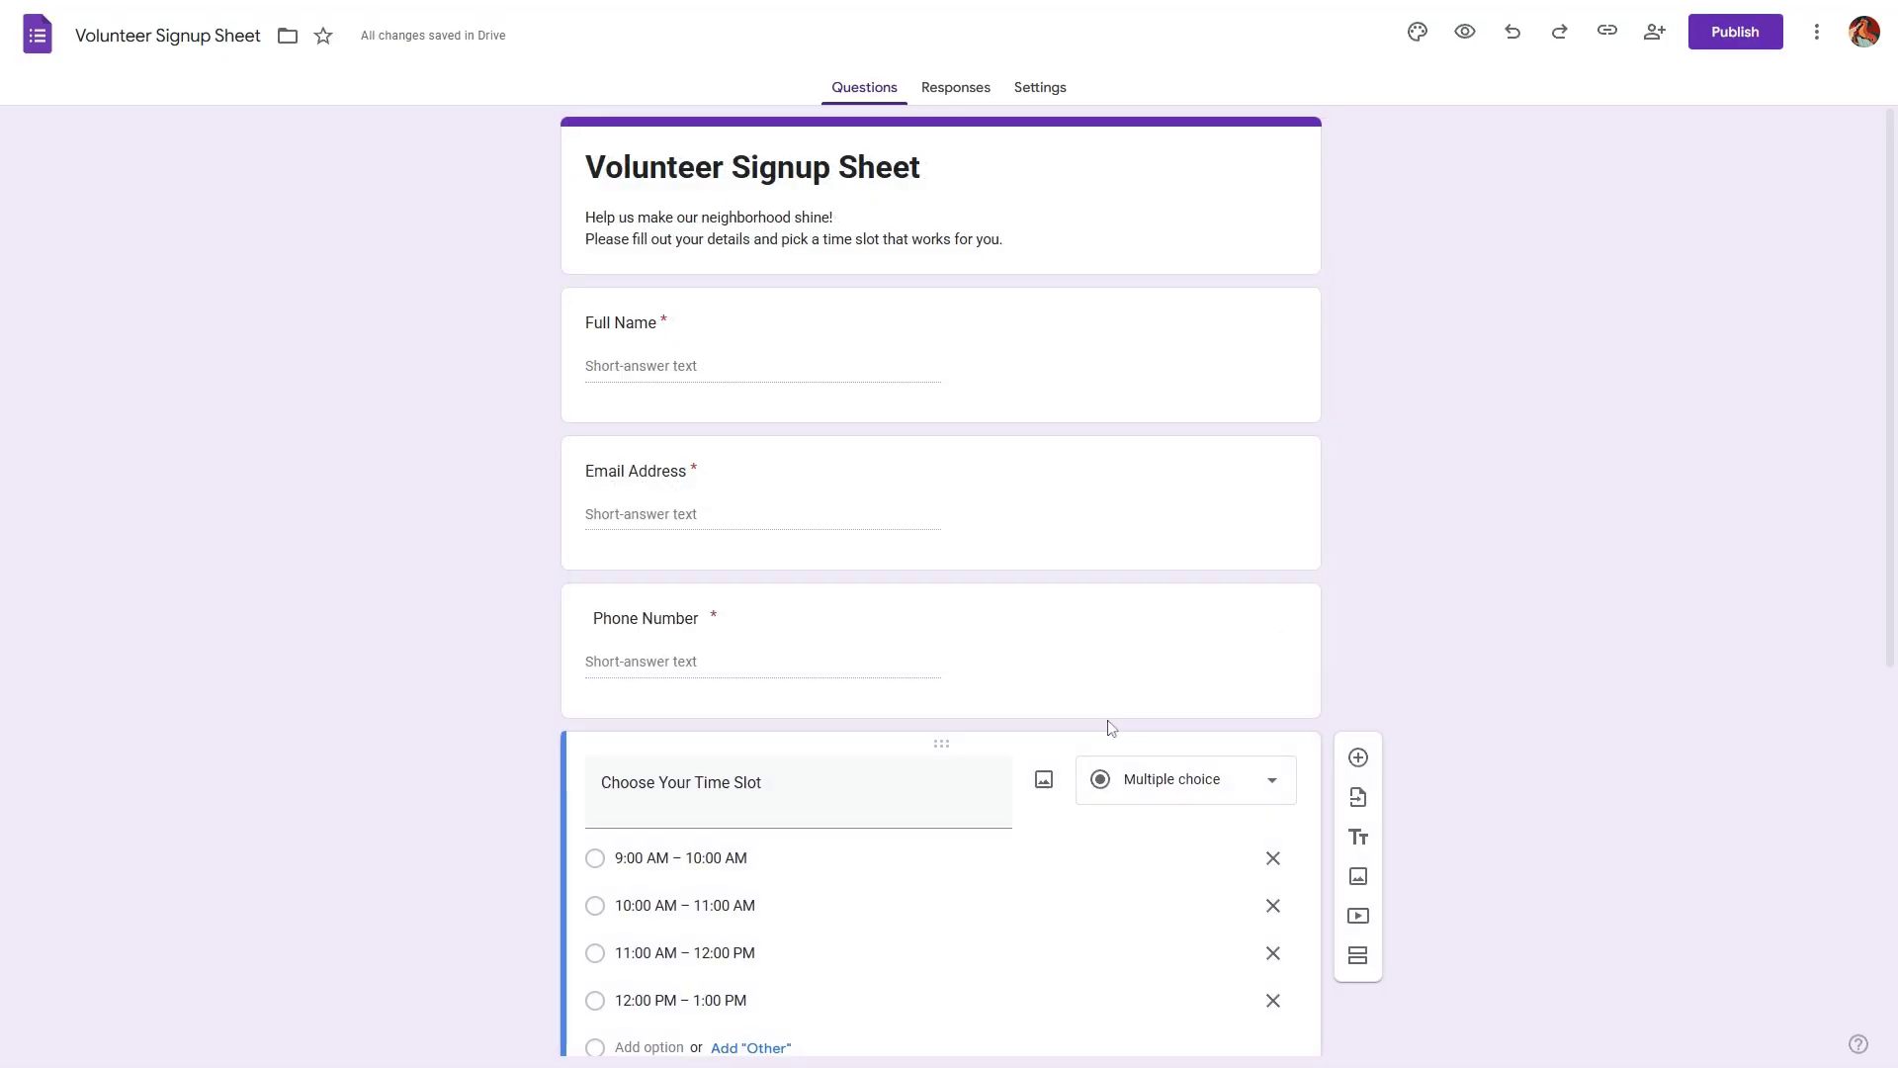
Try Checkboxes and Drop-down for the time-slot question, then keep it Multiple choice
{"action": "scroll", "coordinate": [1077, 563], "scroll_direction": "down", "scroll_amount": 4}
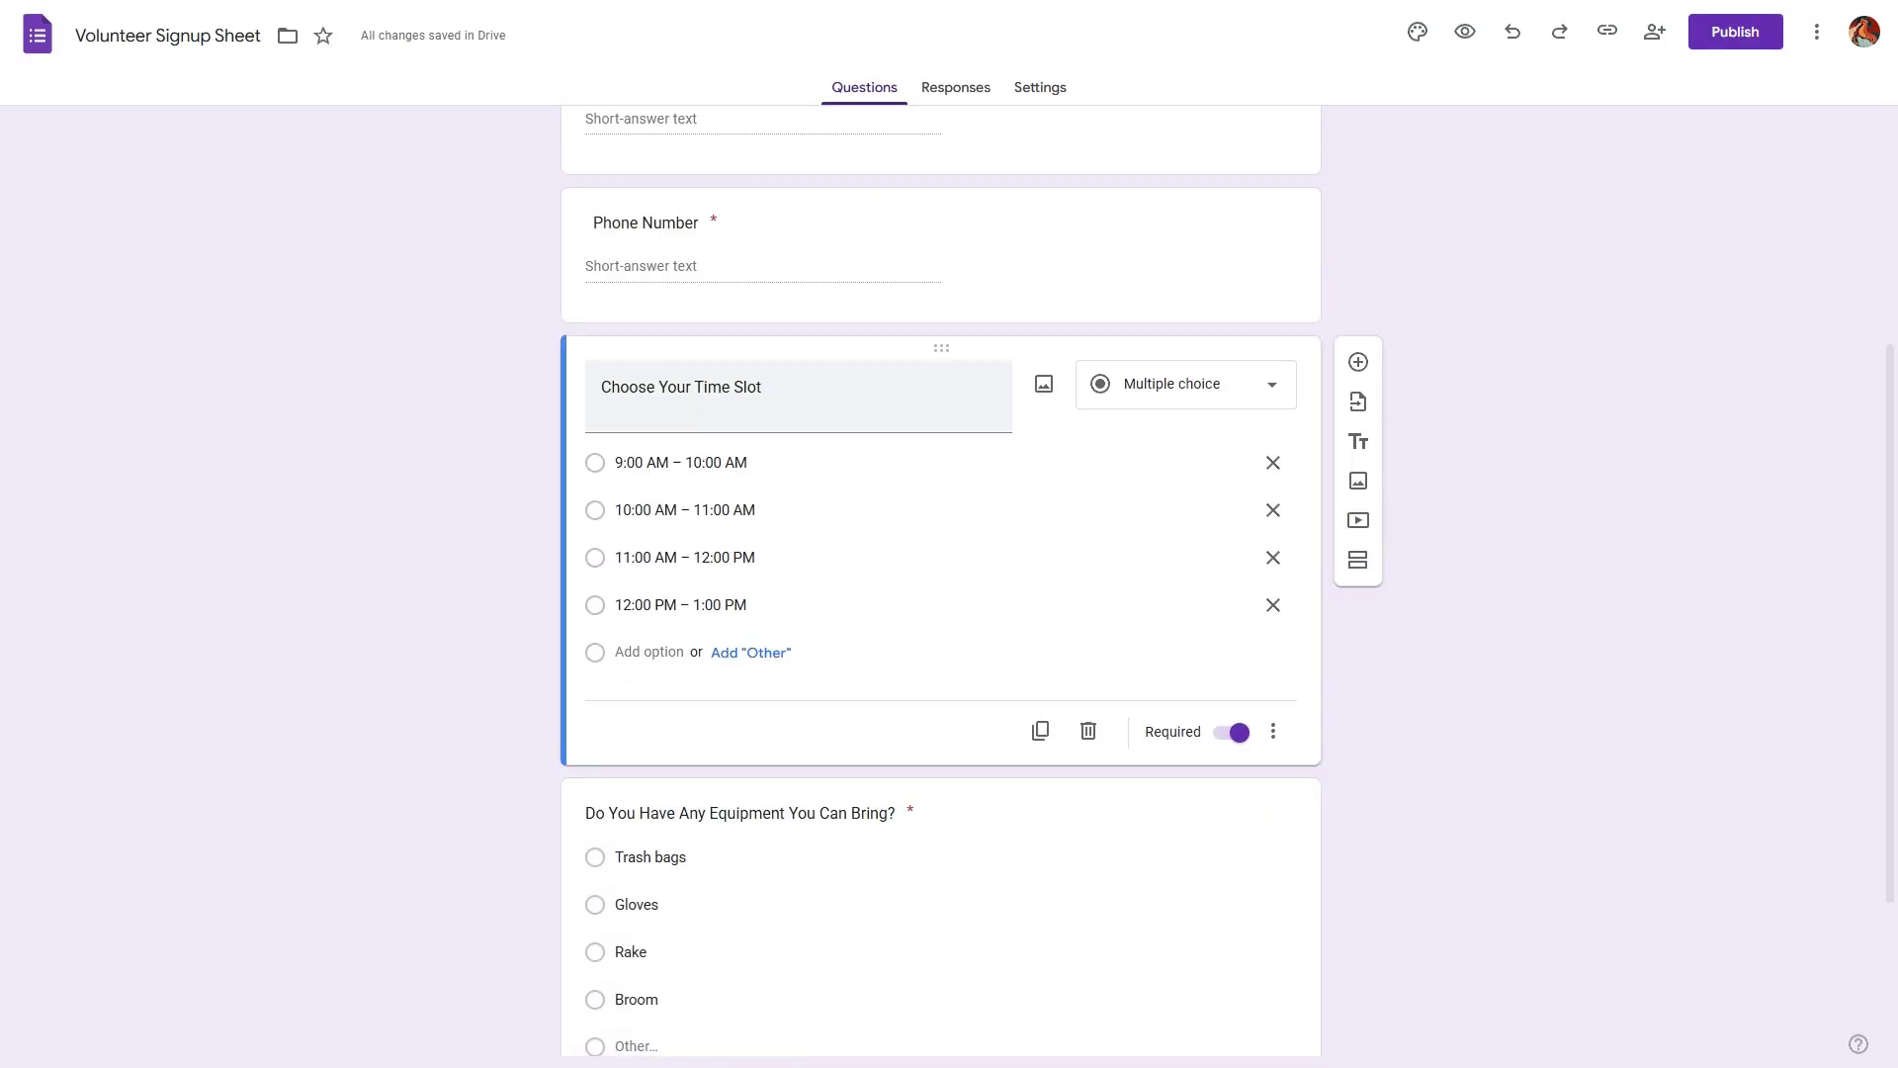
{"action": "triple_click", "coordinate": [682, 386]}
{"action": "left_click", "coordinate": [1172, 386]}
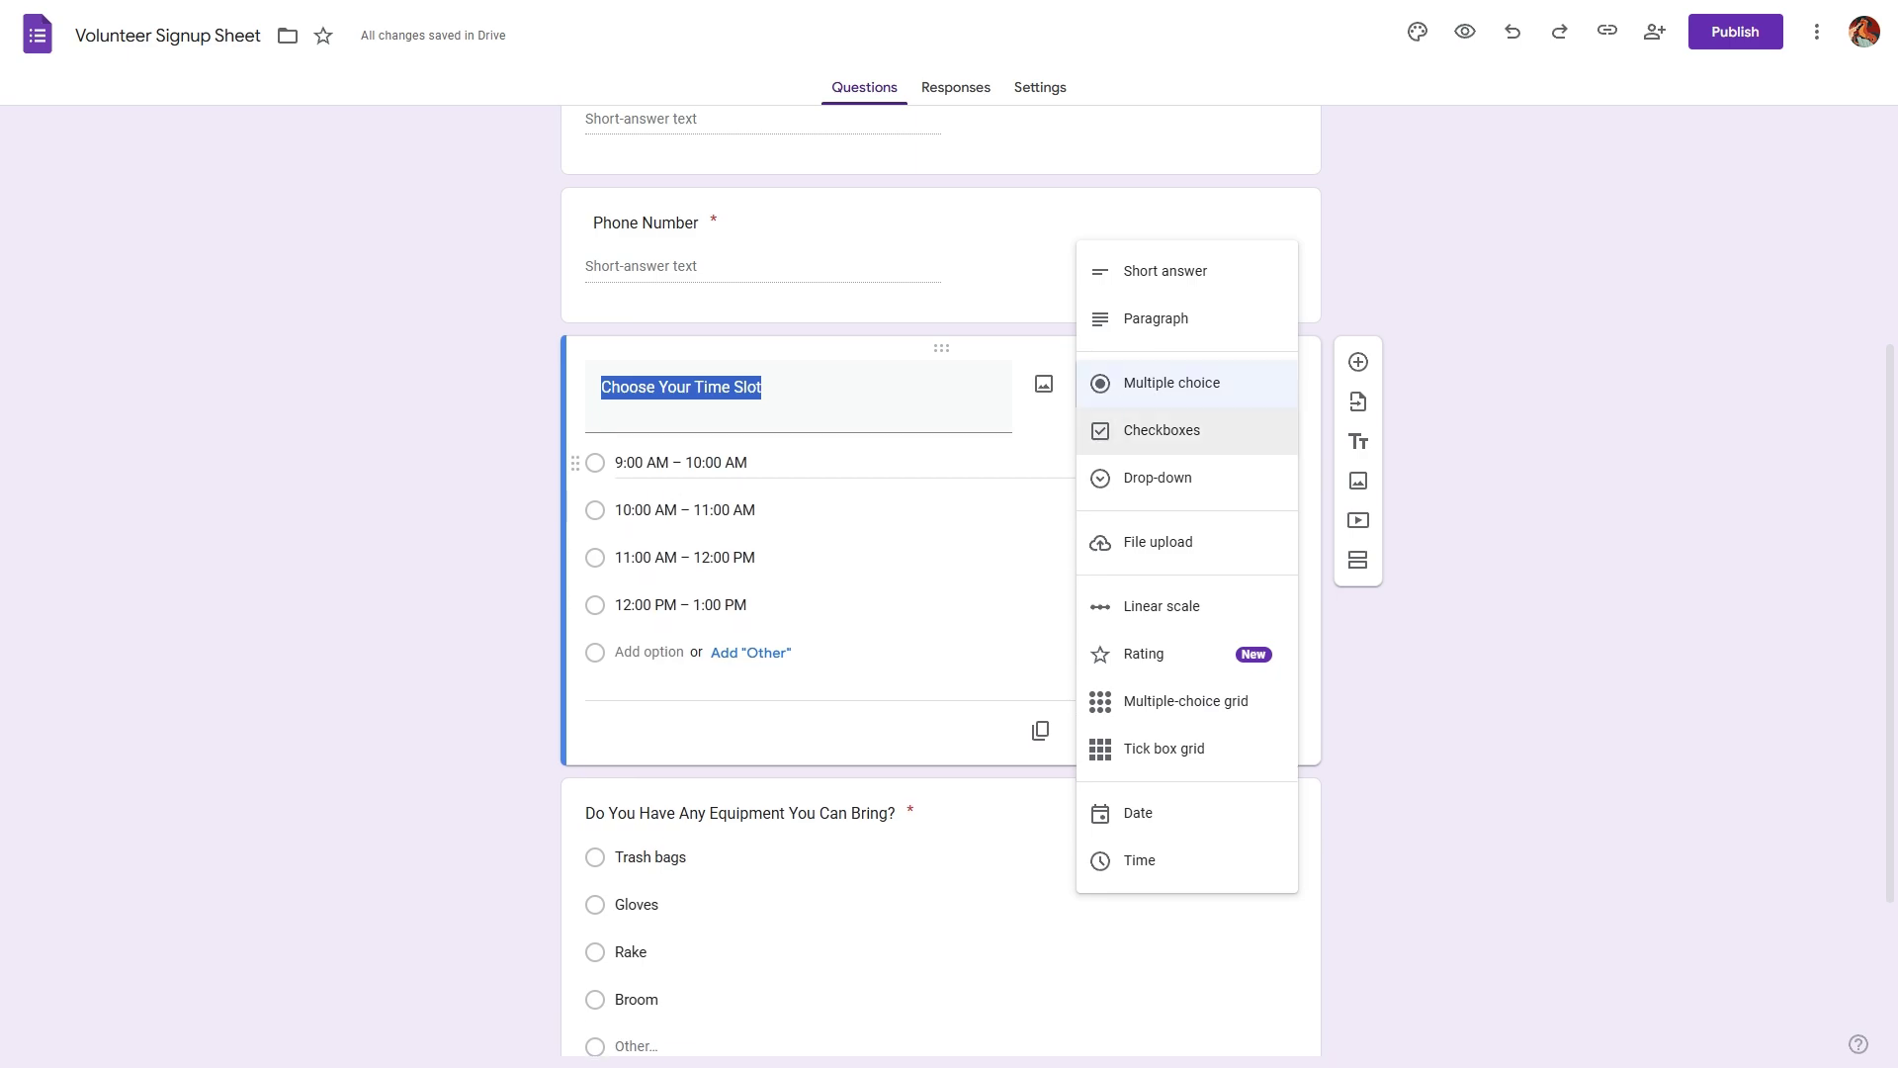
{"action": "left_click", "coordinate": [1193, 447]}
{"action": "left_click", "coordinate": [1174, 386]}
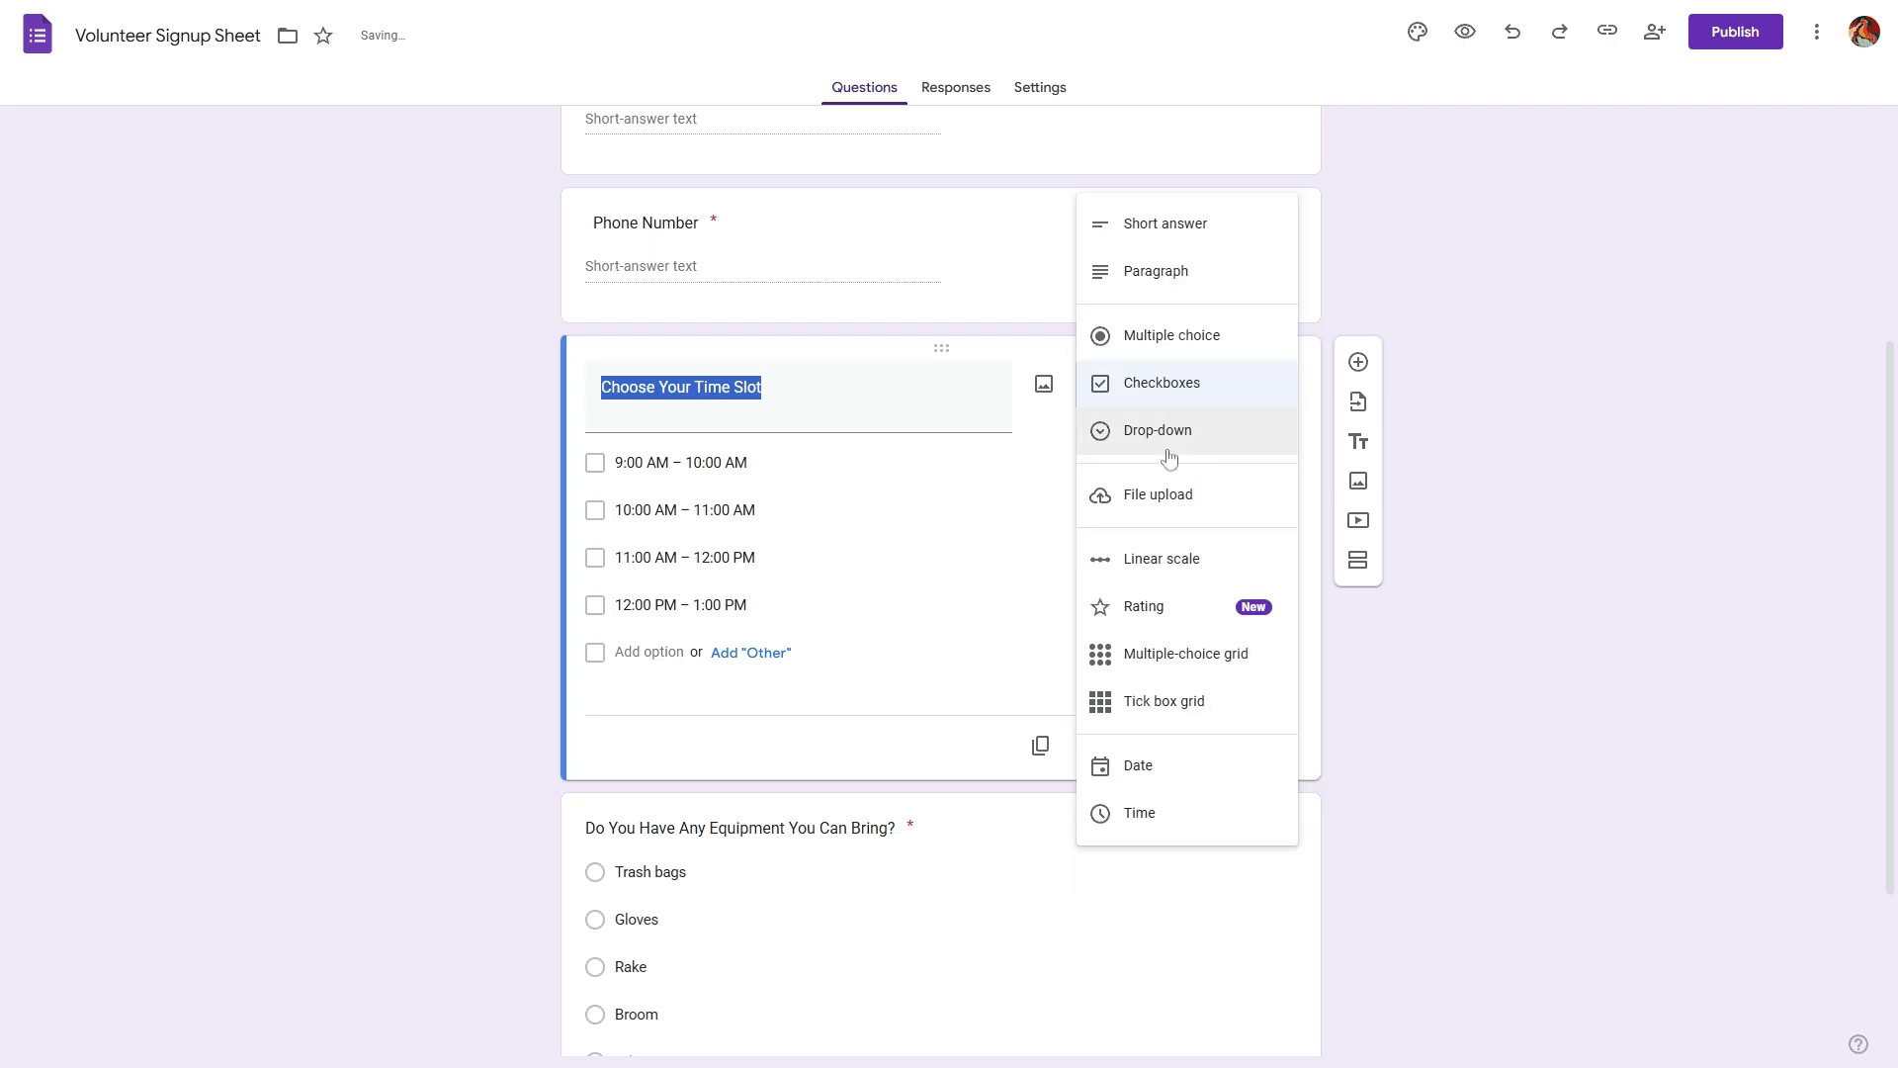
{"action": "left_click", "coordinate": [1171, 428]}
{"action": "left_click", "coordinate": [1189, 404]}
{"action": "left_click", "coordinate": [1176, 288]}
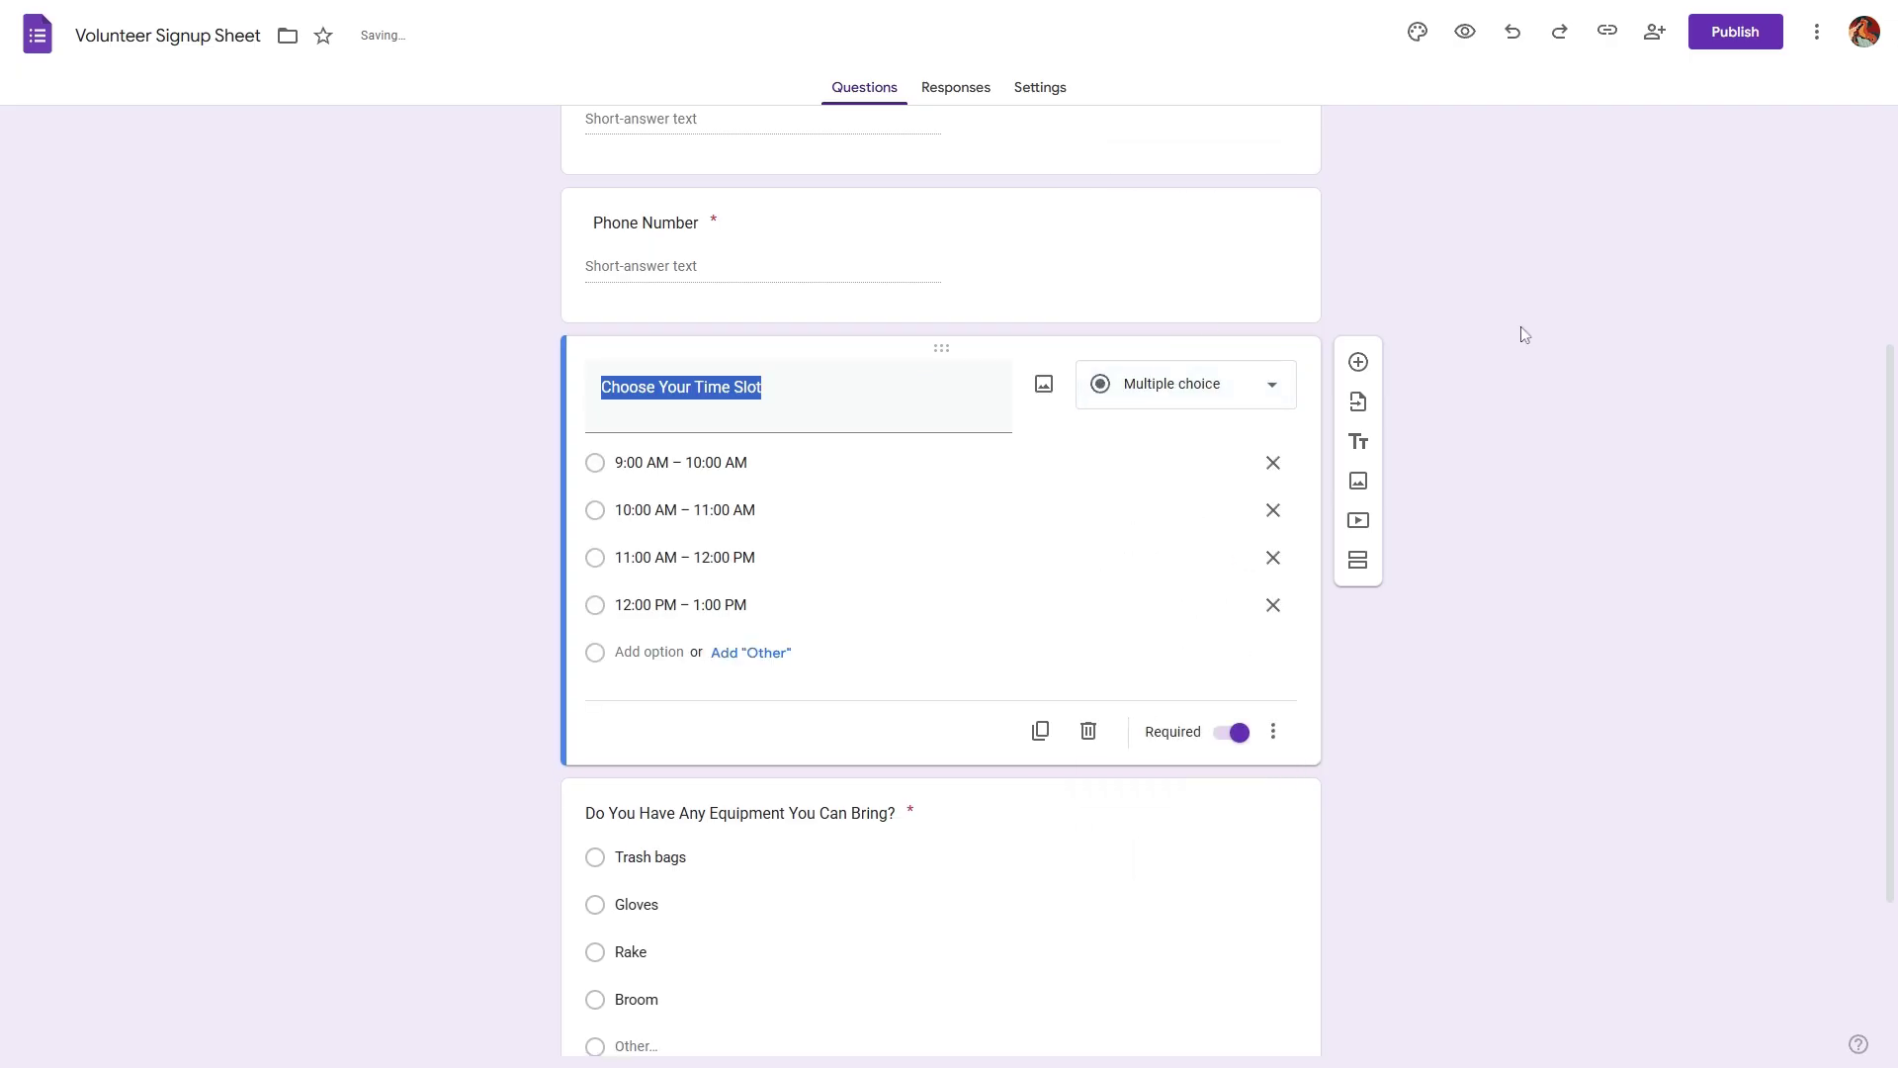
Change the equipment question to Checkboxes
{"action": "scroll", "coordinate": [1493, 356], "scroll_direction": "down", "scroll_amount": 1}
{"action": "scroll", "coordinate": [1493, 362], "scroll_direction": "down", "scroll_amount": 2}
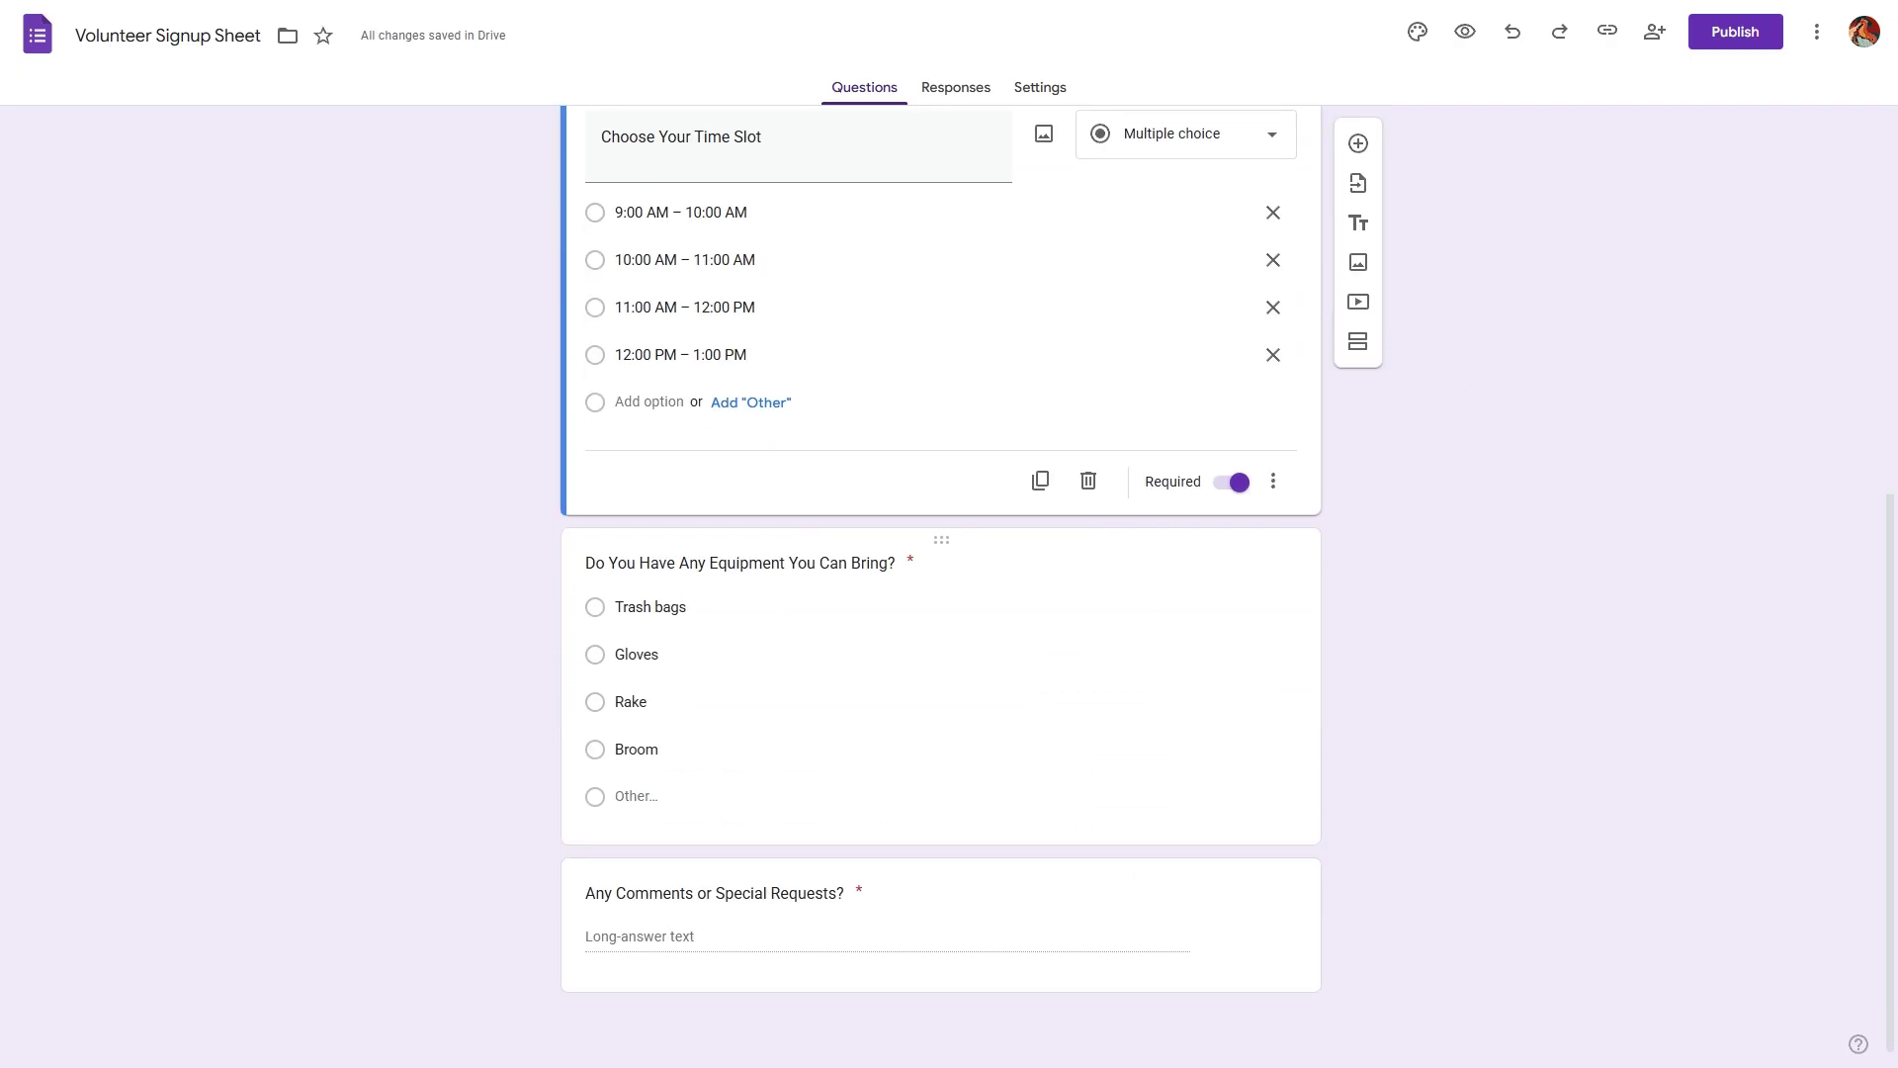
{"action": "left_click", "coordinate": [890, 543]}
{"action": "scroll", "coordinate": [925, 474], "scroll_direction": "down", "scroll_amount": 1}
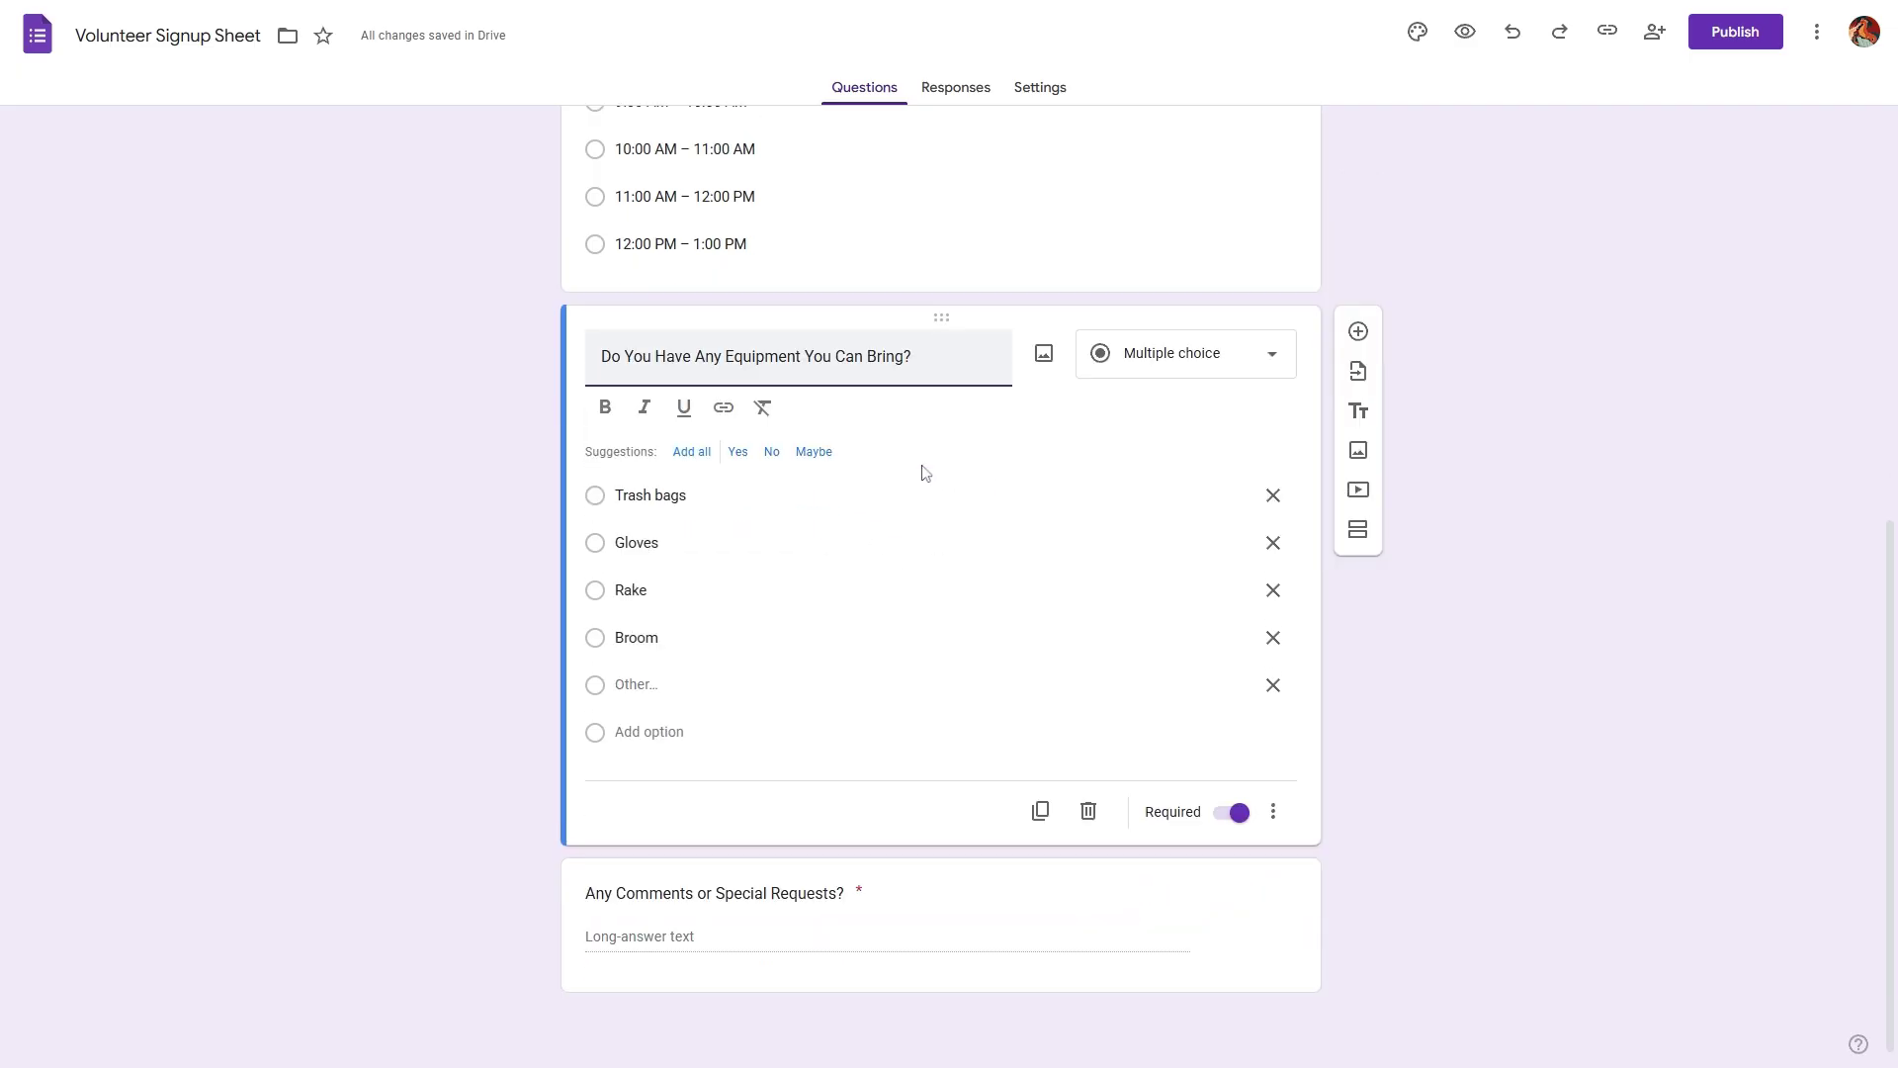
{"action": "left_click", "coordinate": [1186, 354]}
{"action": "left_click", "coordinate": [1196, 399]}
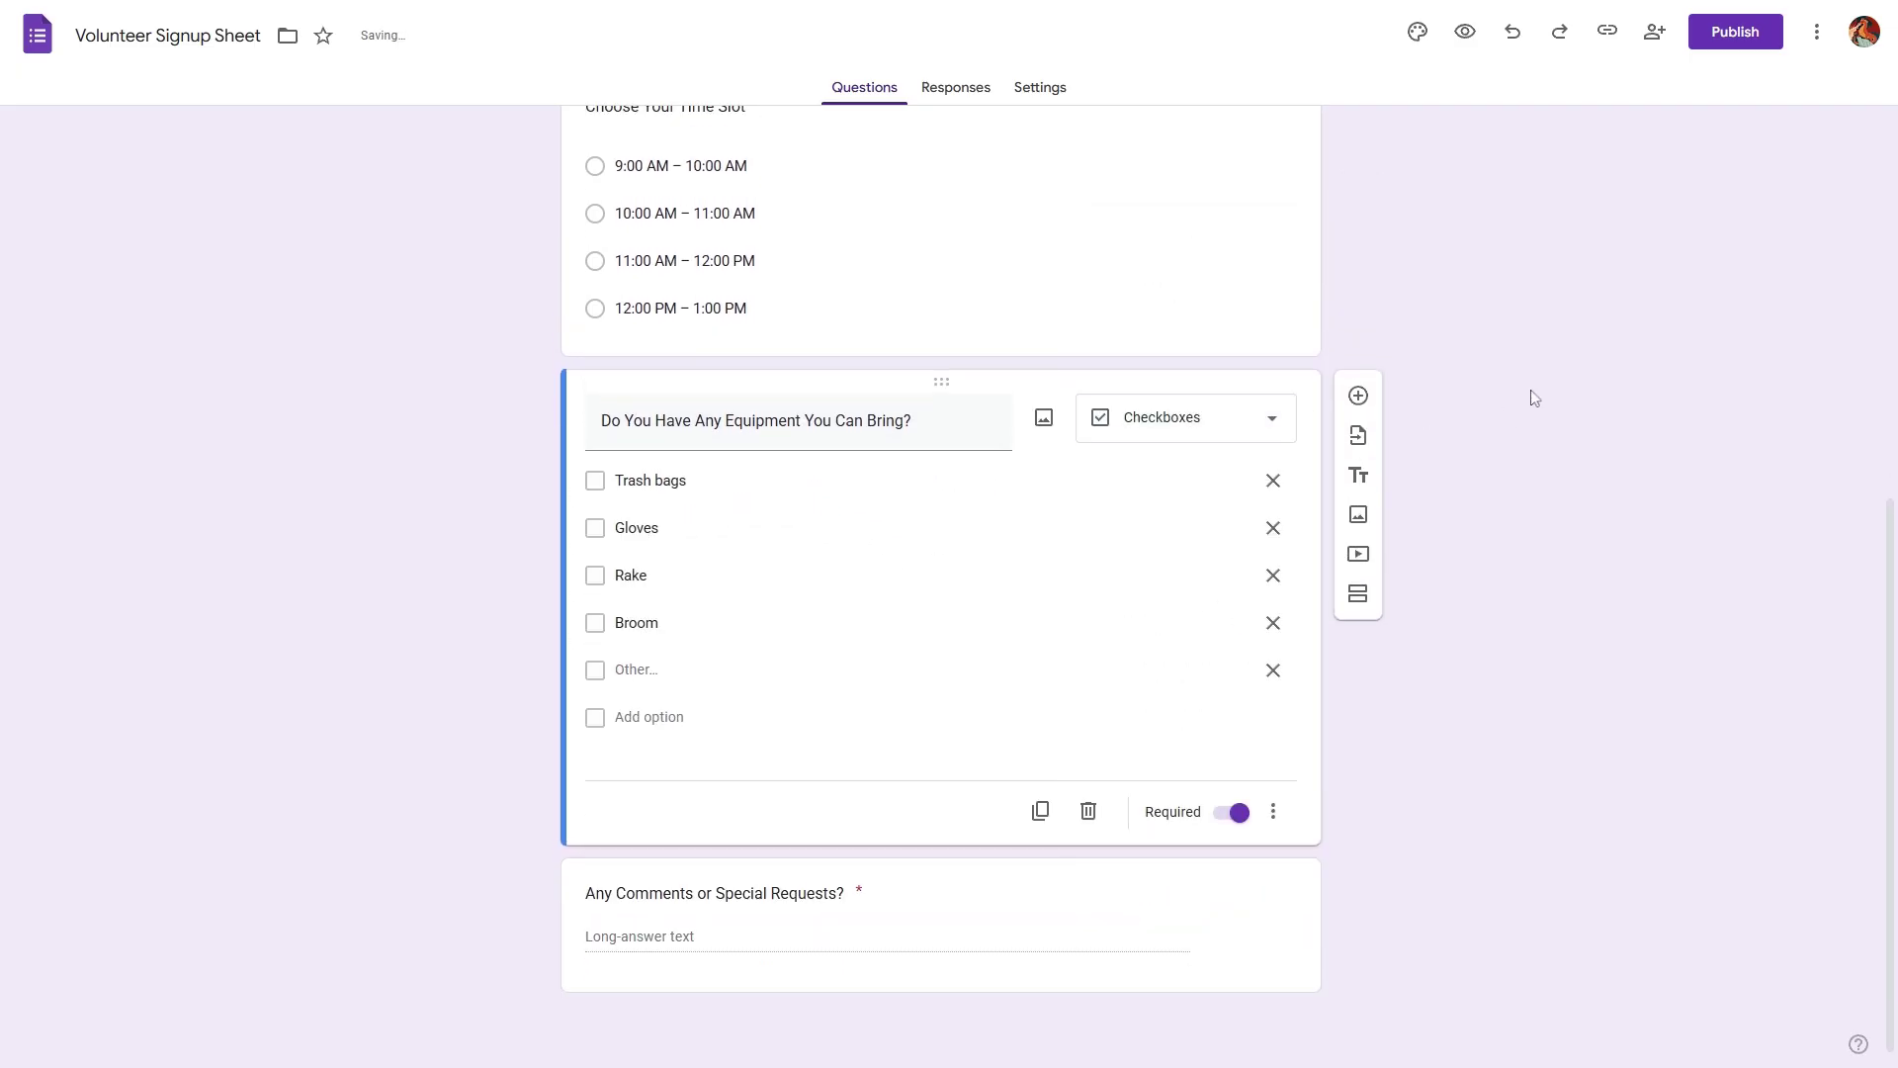
Keep the comments question as a Paragraph answer
{"action": "left_click", "coordinate": [744, 941]}
{"action": "left_click", "coordinate": [1187, 802]}
{"action": "left_click", "coordinate": [1190, 442]}
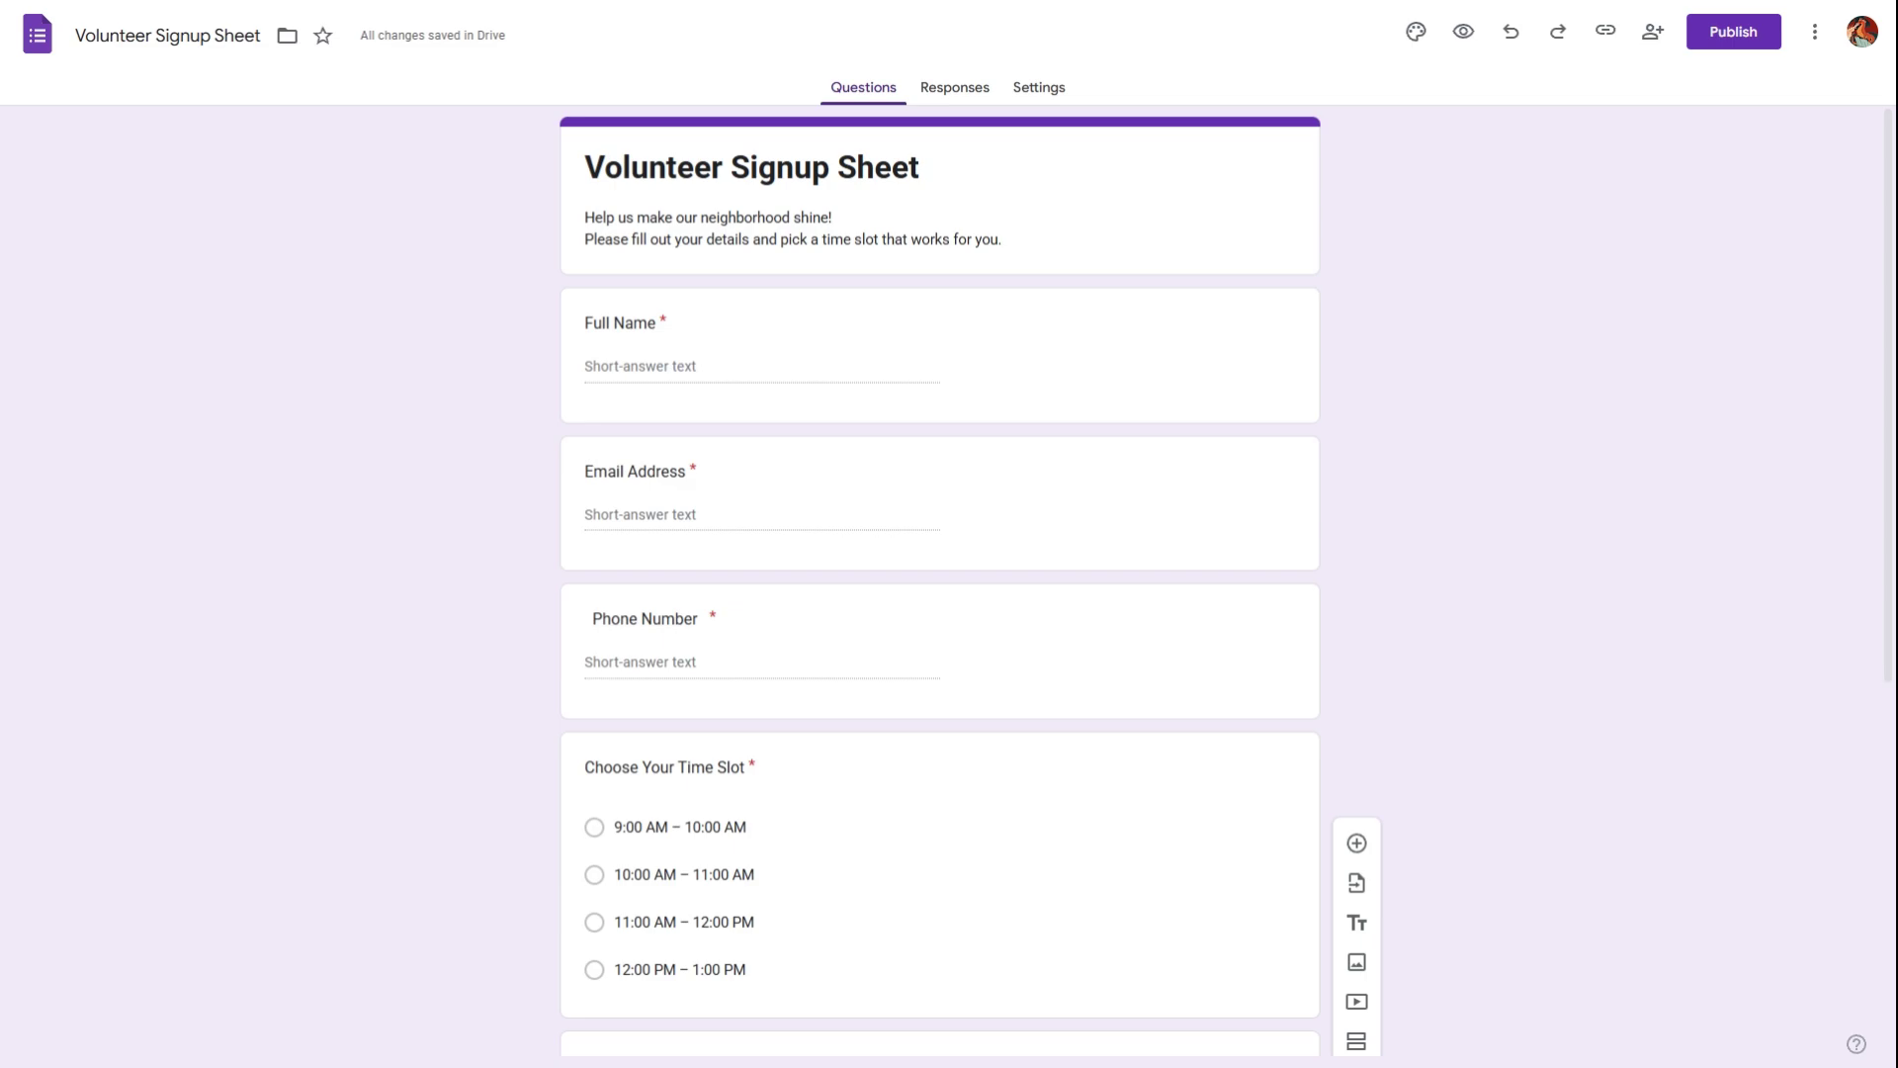
{"action": "left_click", "coordinate": [863, 881]}
{"action": "left_click", "coordinate": [870, 874]}
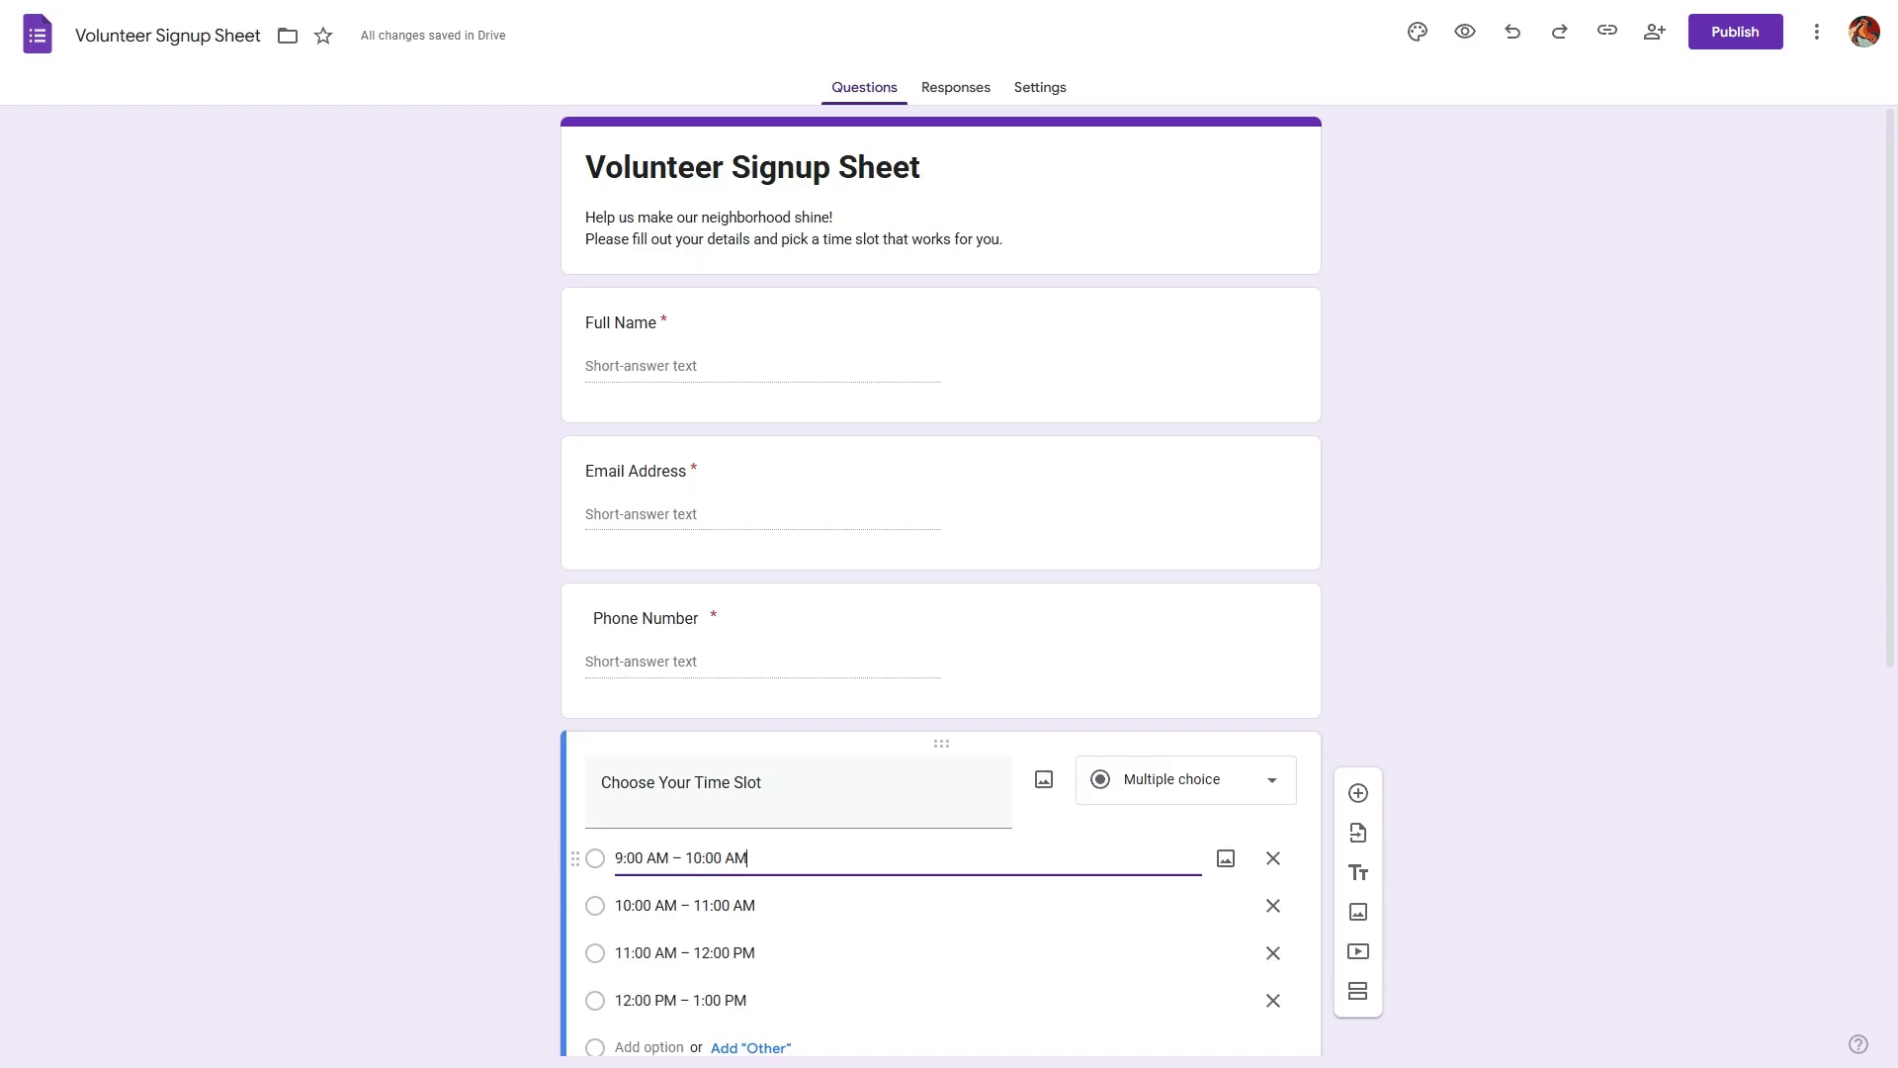
{"action": "left_click", "coordinate": [763, 903]}
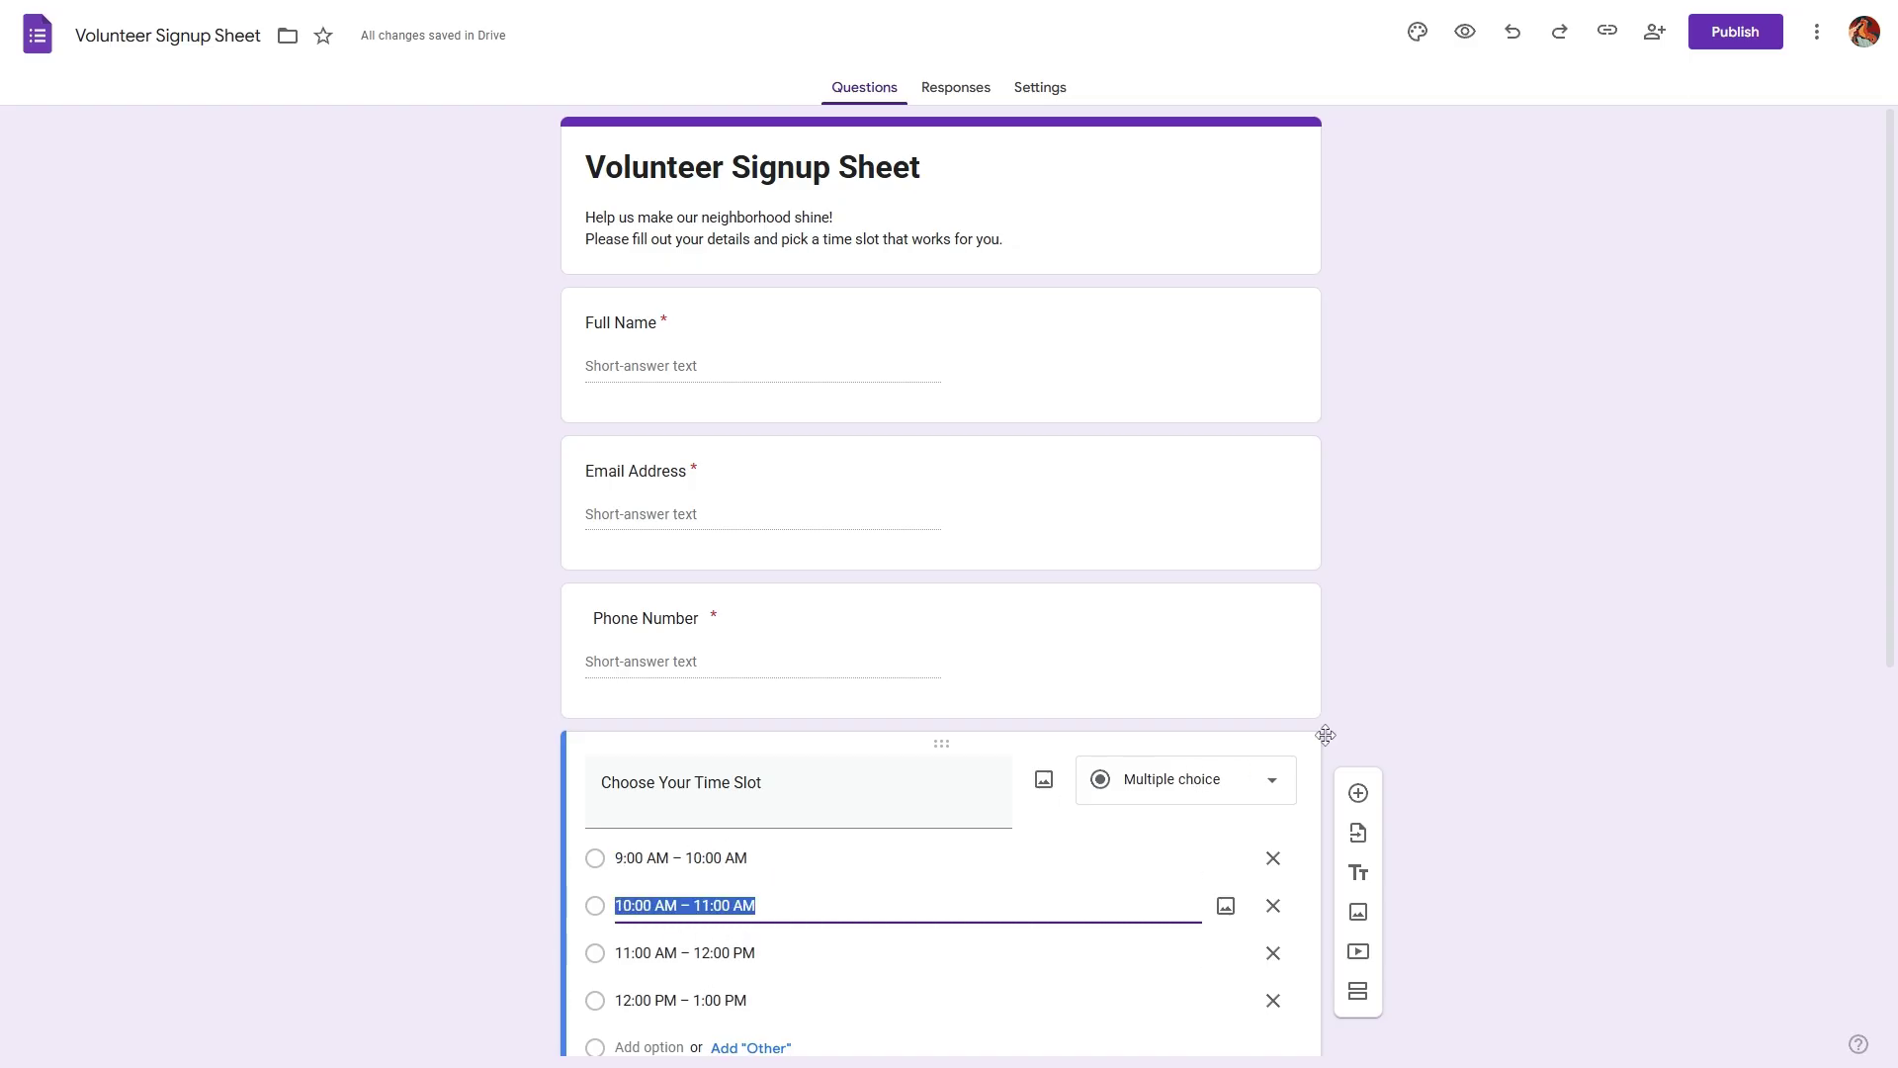
{"action": "scroll", "coordinate": [1325, 737], "scroll_direction": "down", "scroll_amount": 4}
{"action": "left_click", "coordinate": [1186, 385]}
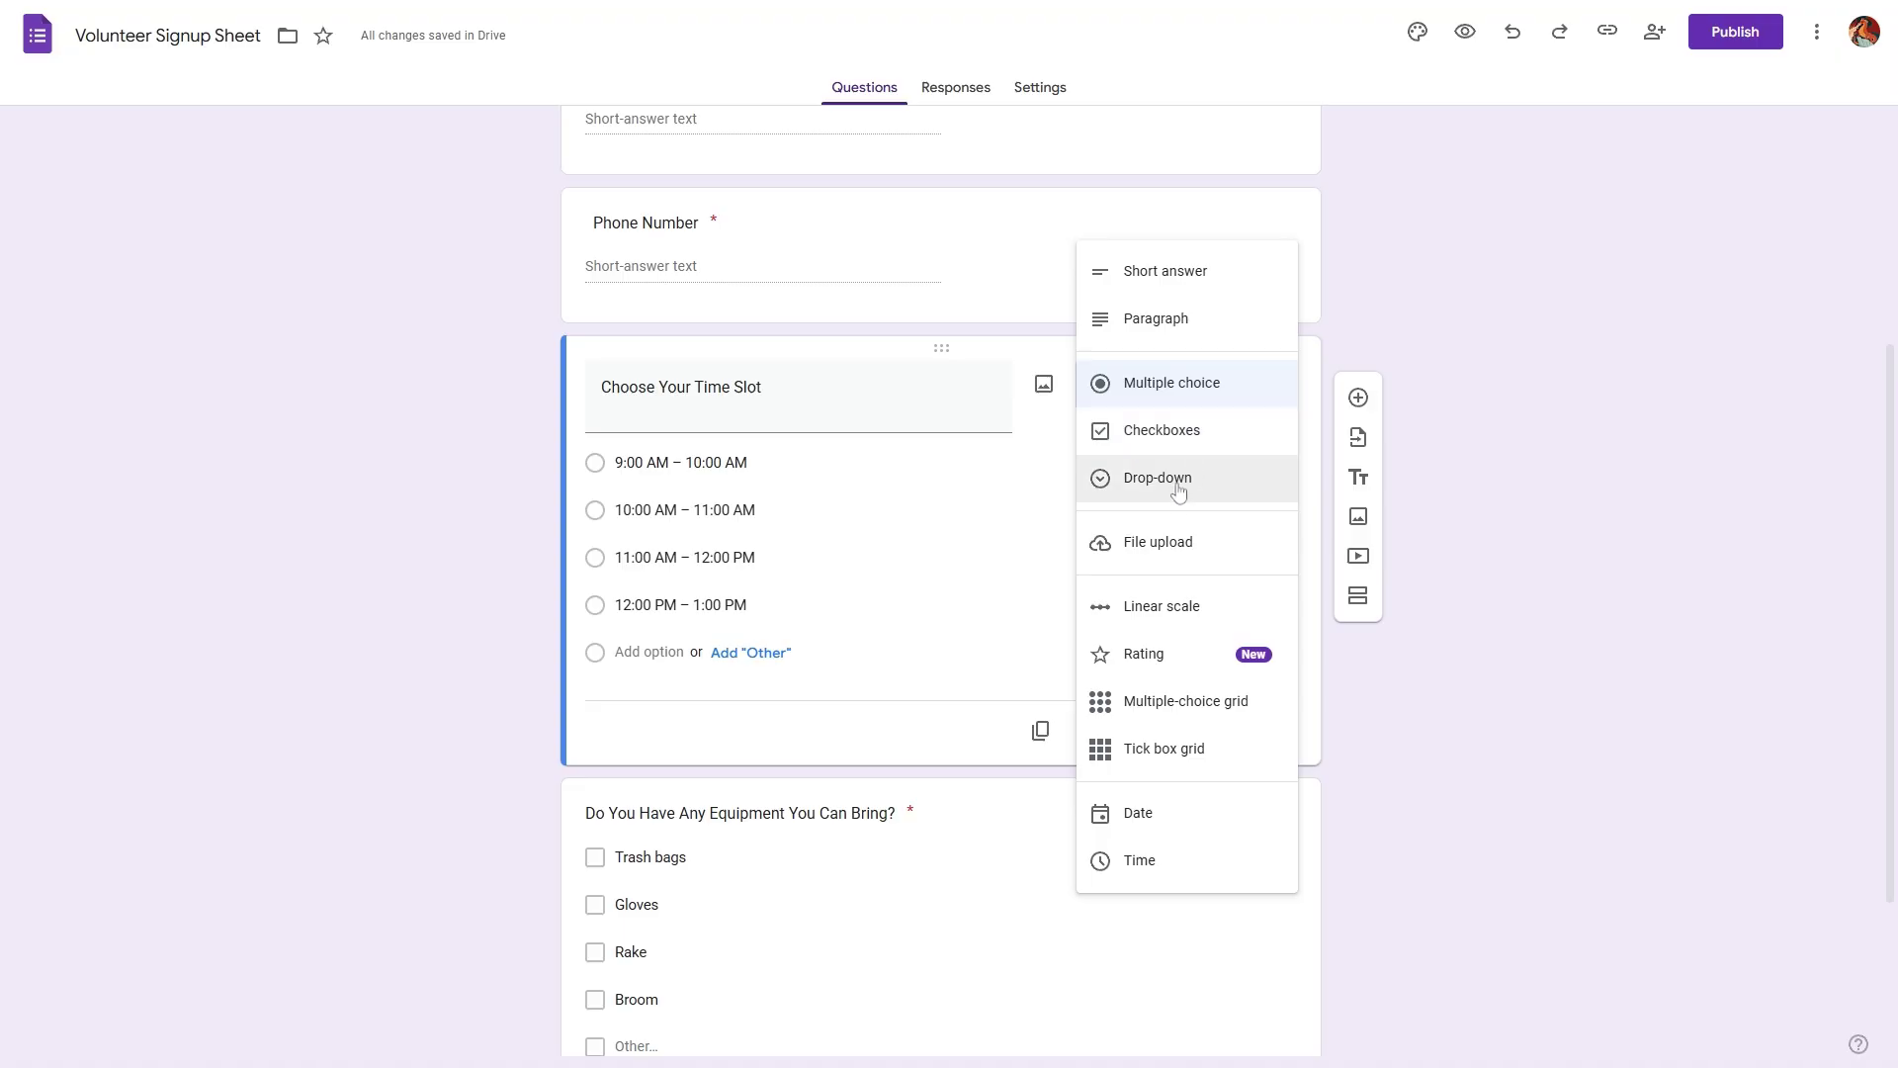
{"action": "left_click", "coordinate": [1525, 410]}
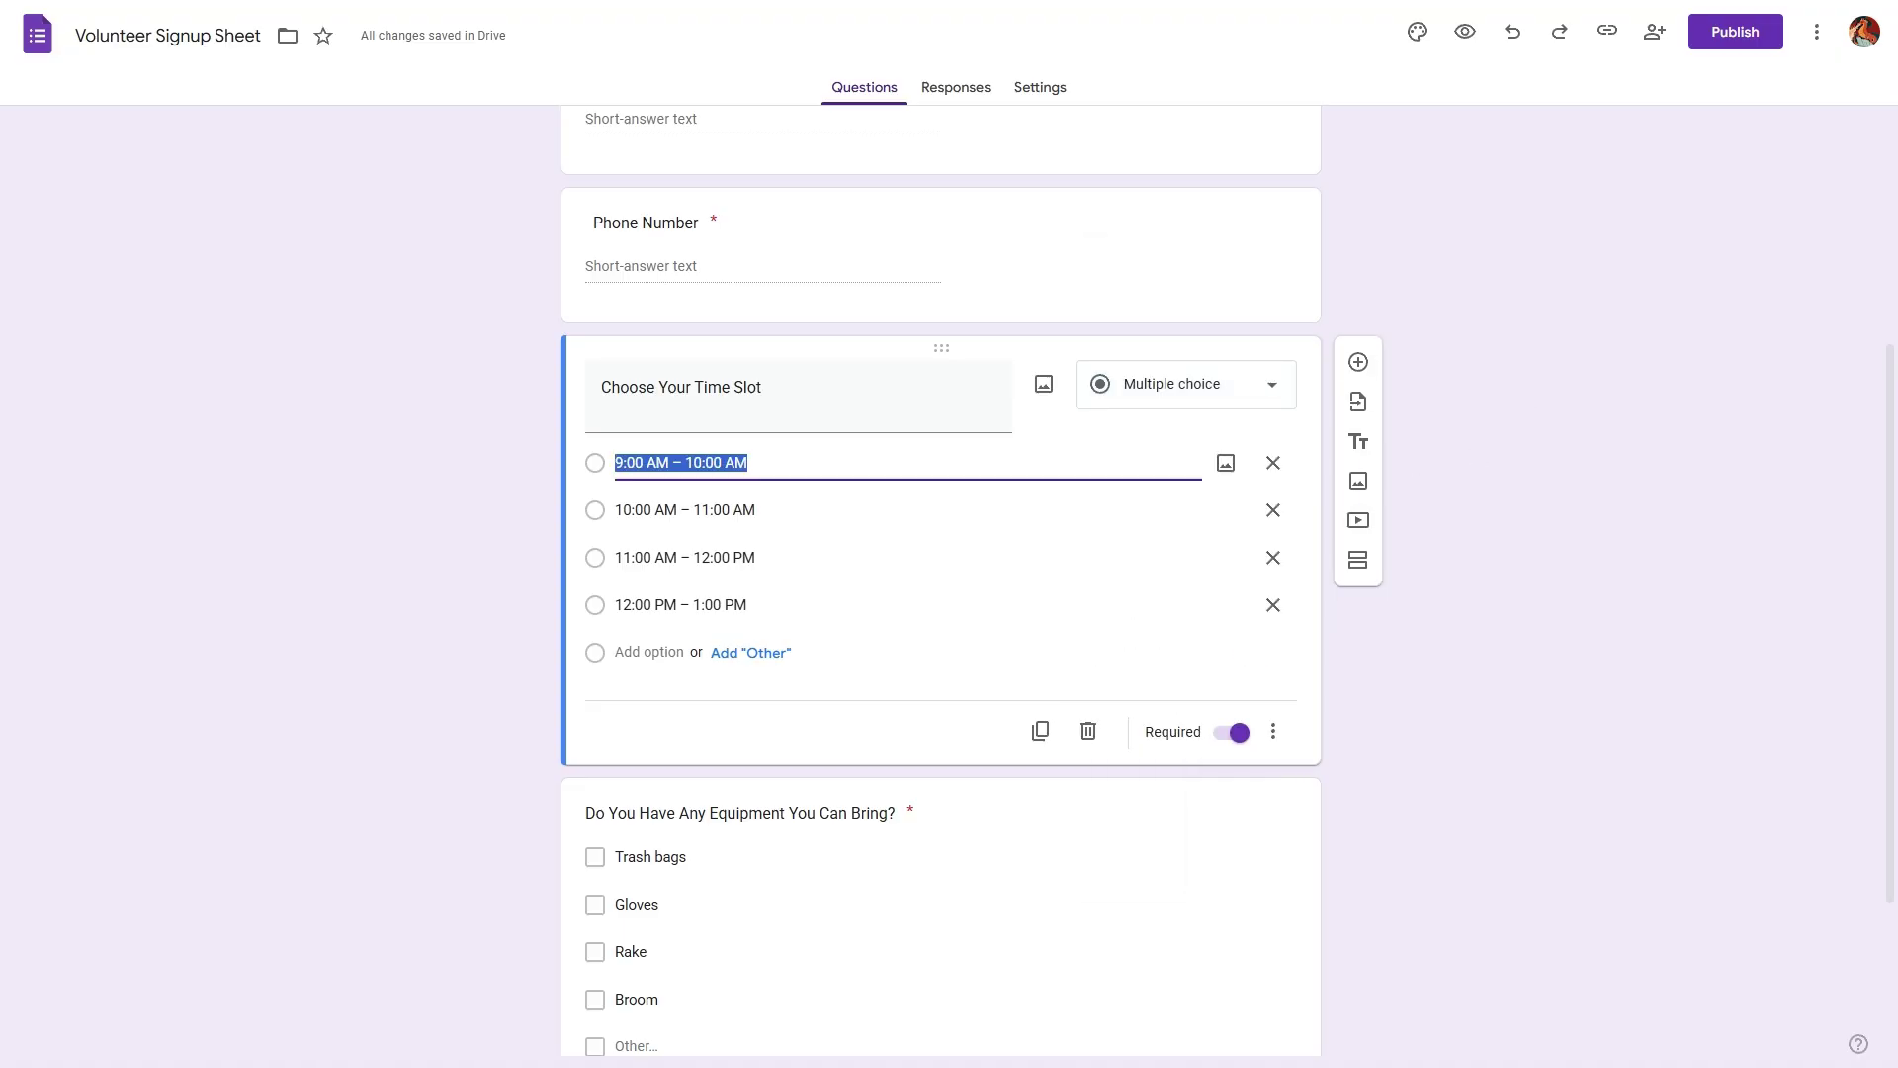
Add a second section titled with the 9:00 AM – 10:00 AM time slot
{"action": "scroll", "coordinate": [1390, 741], "scroll_direction": "down", "scroll_amount": 3}
{"action": "left_click", "coordinate": [1115, 934]}
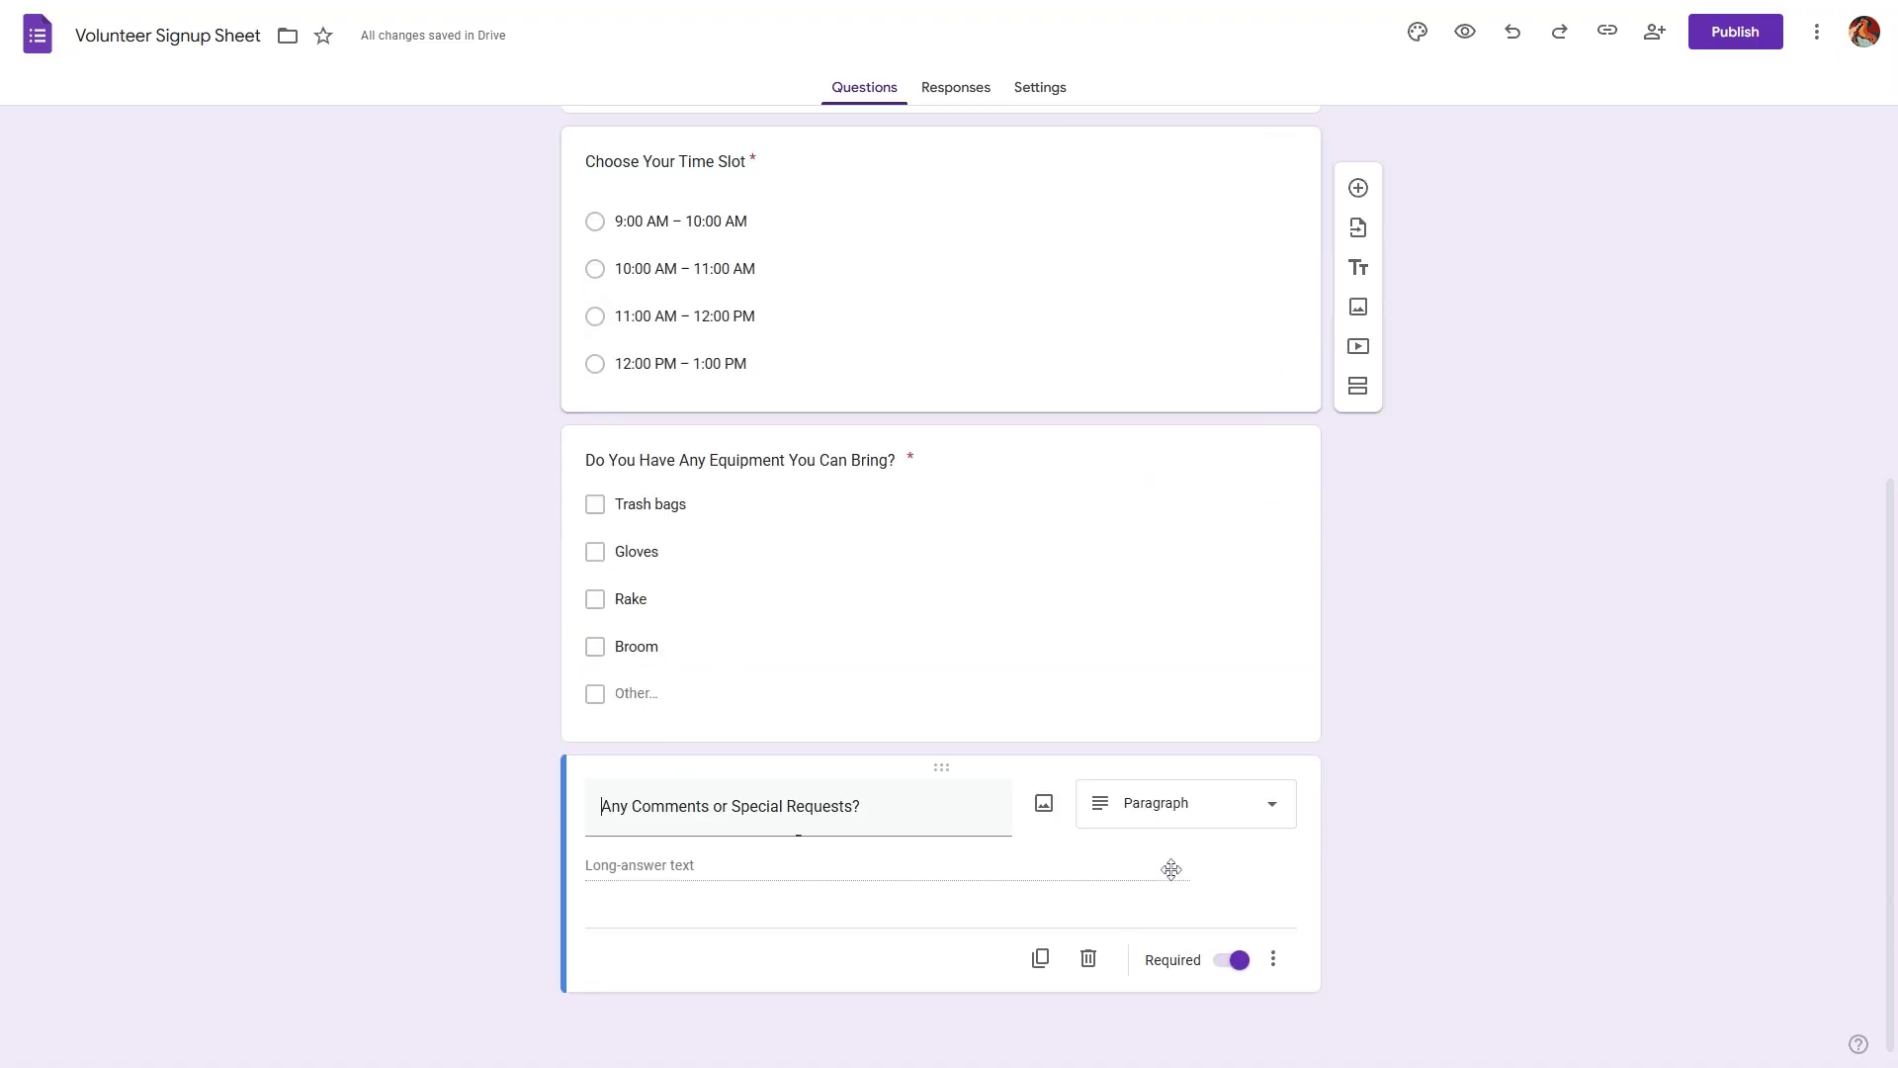
{"action": "left_click", "coordinate": [1359, 979]}
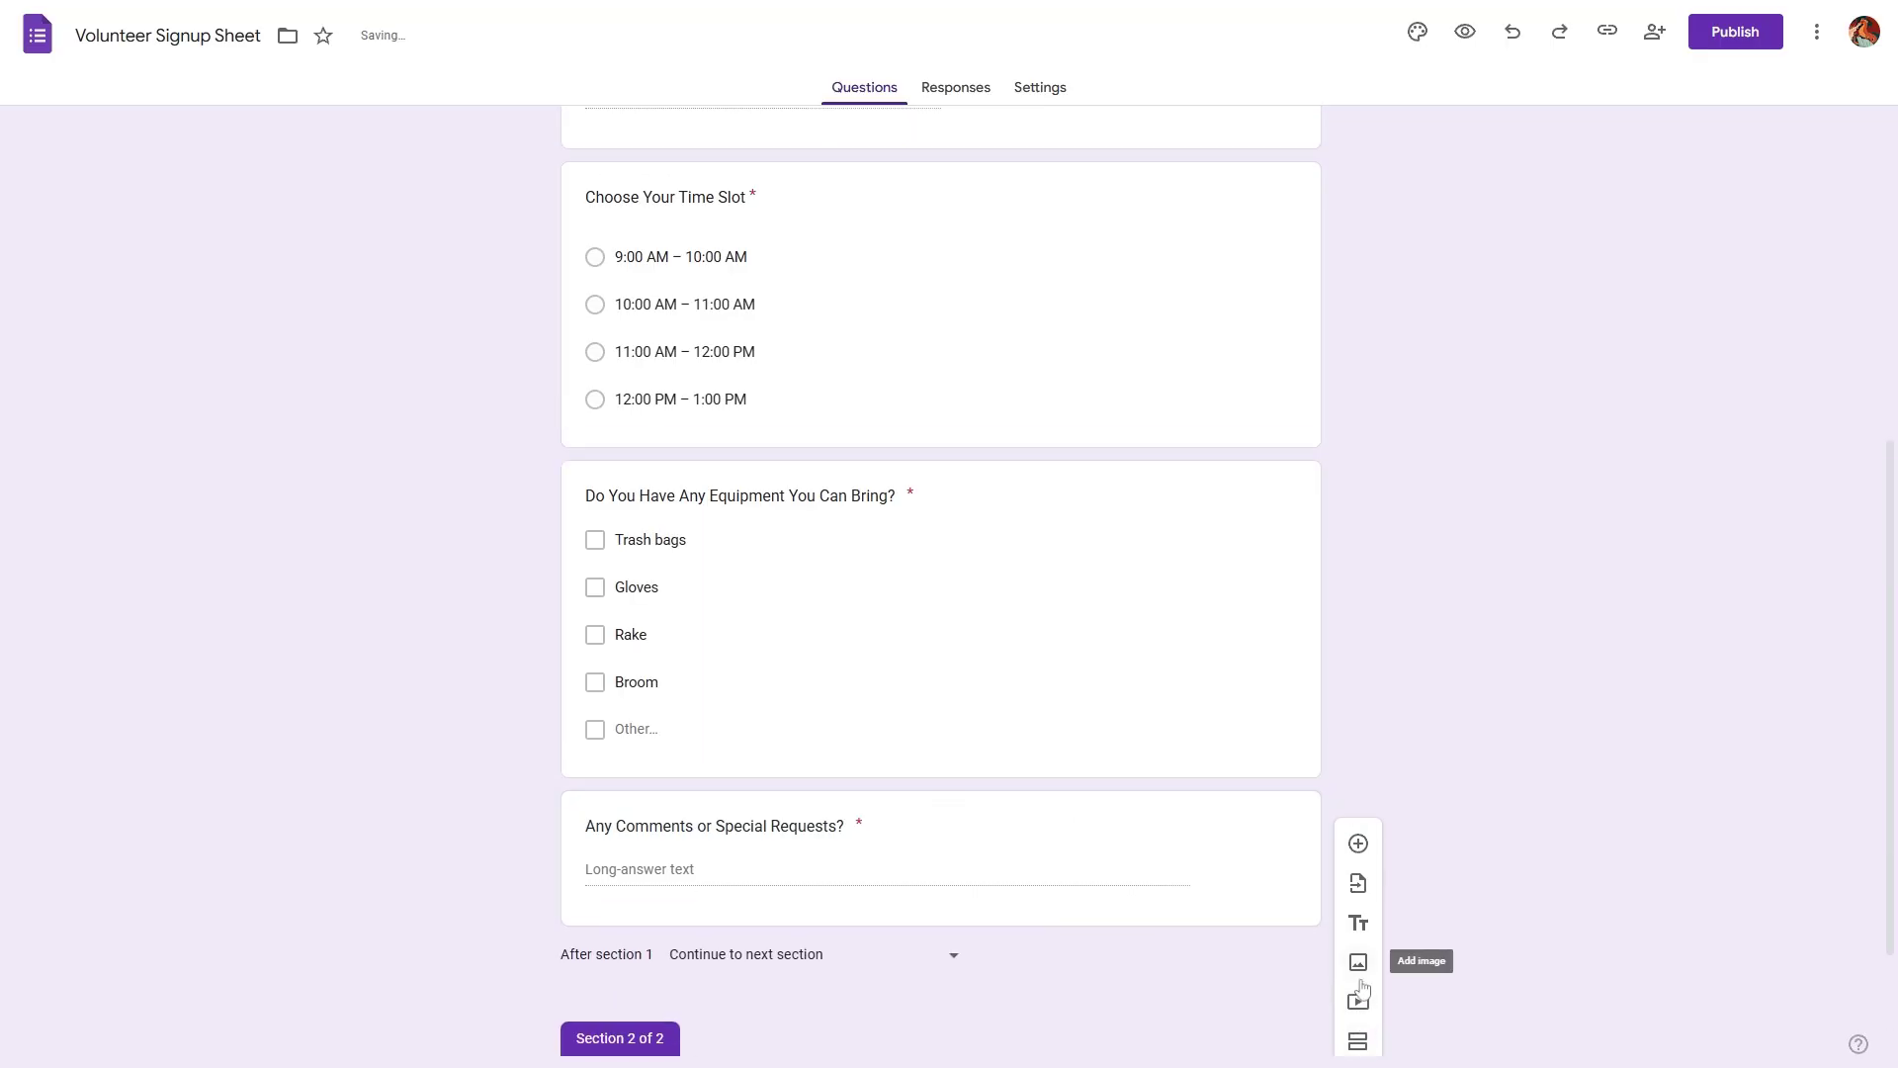
{"action": "key", "text": "ctrl+a"}
{"action": "type", "text": "9:00 AM – 10:00 AM"}
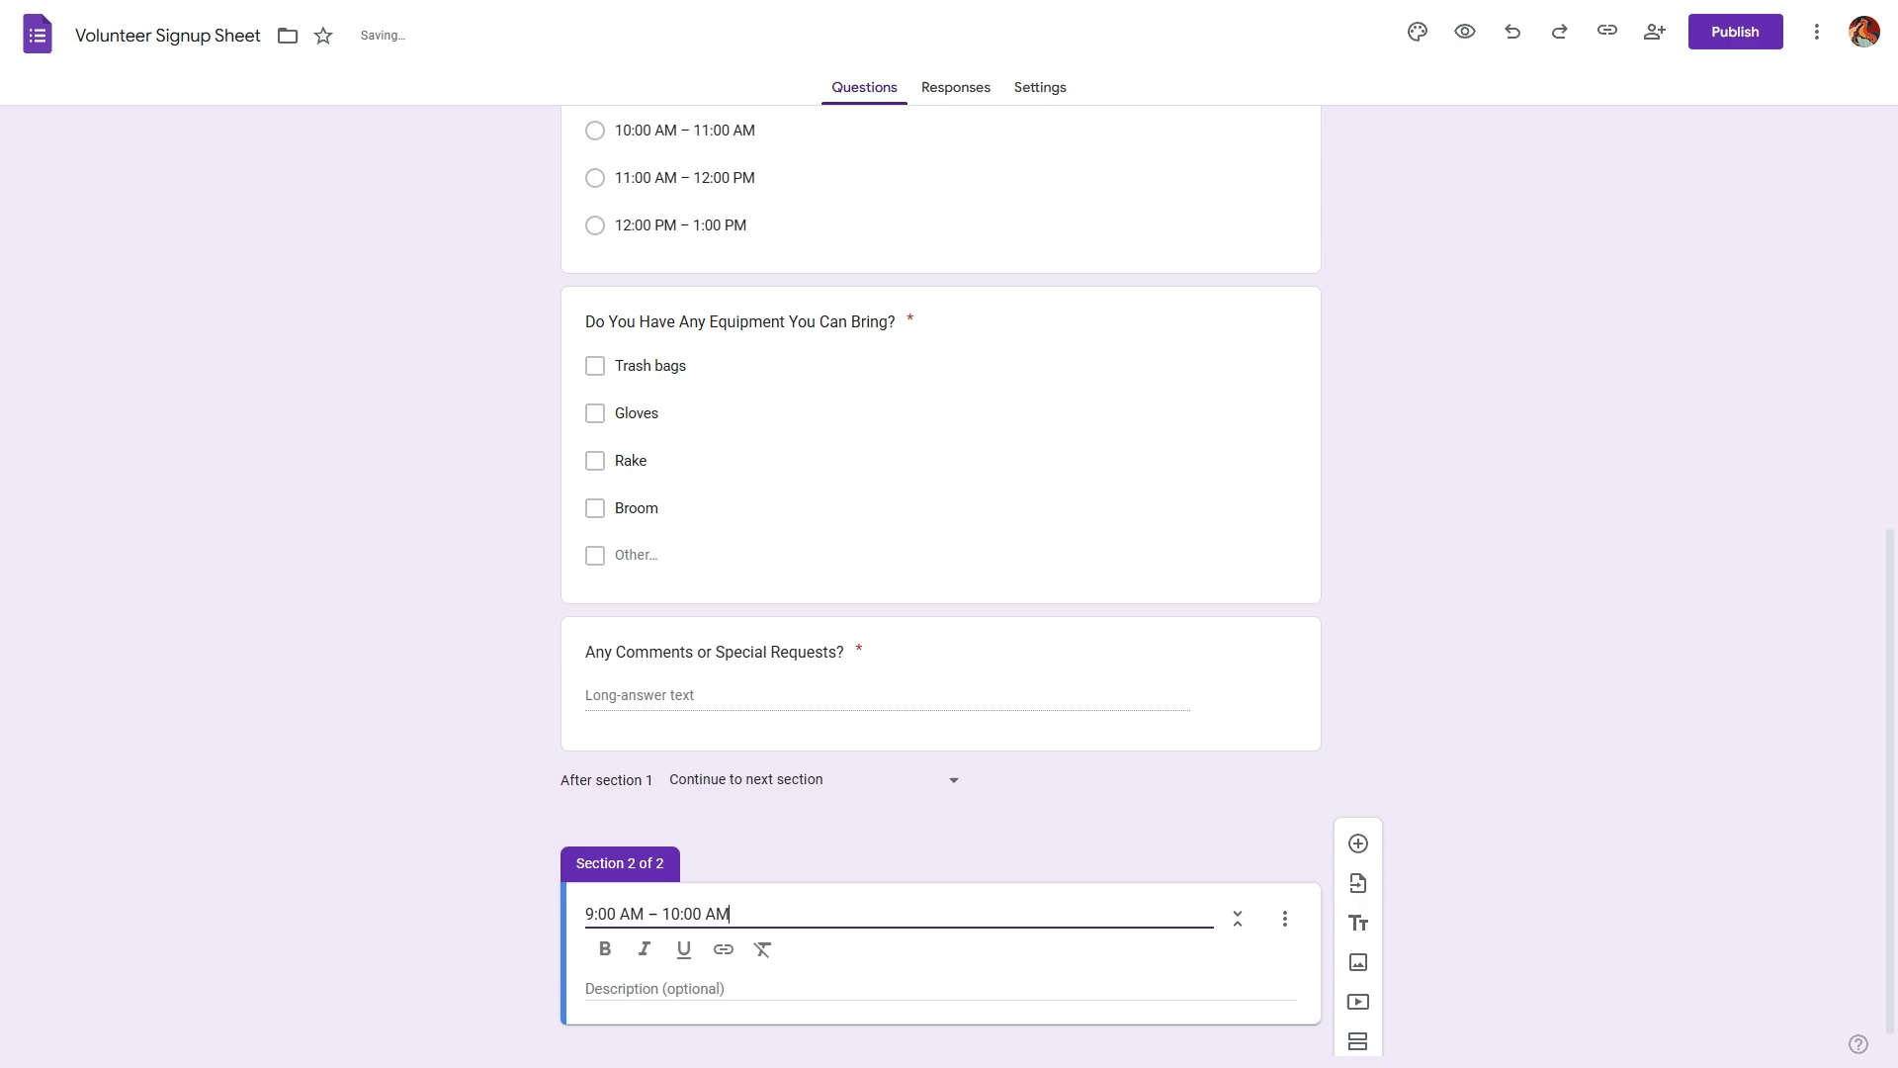
{"action": "type", "text": "Time Slot"}
Add the parking-instructions question to section 2 with Yes and No answers
{"action": "scroll", "coordinate": [1474, 763], "scroll_direction": "down", "scroll_amount": 1}
{"action": "left_click", "coordinate": [1357, 840]}
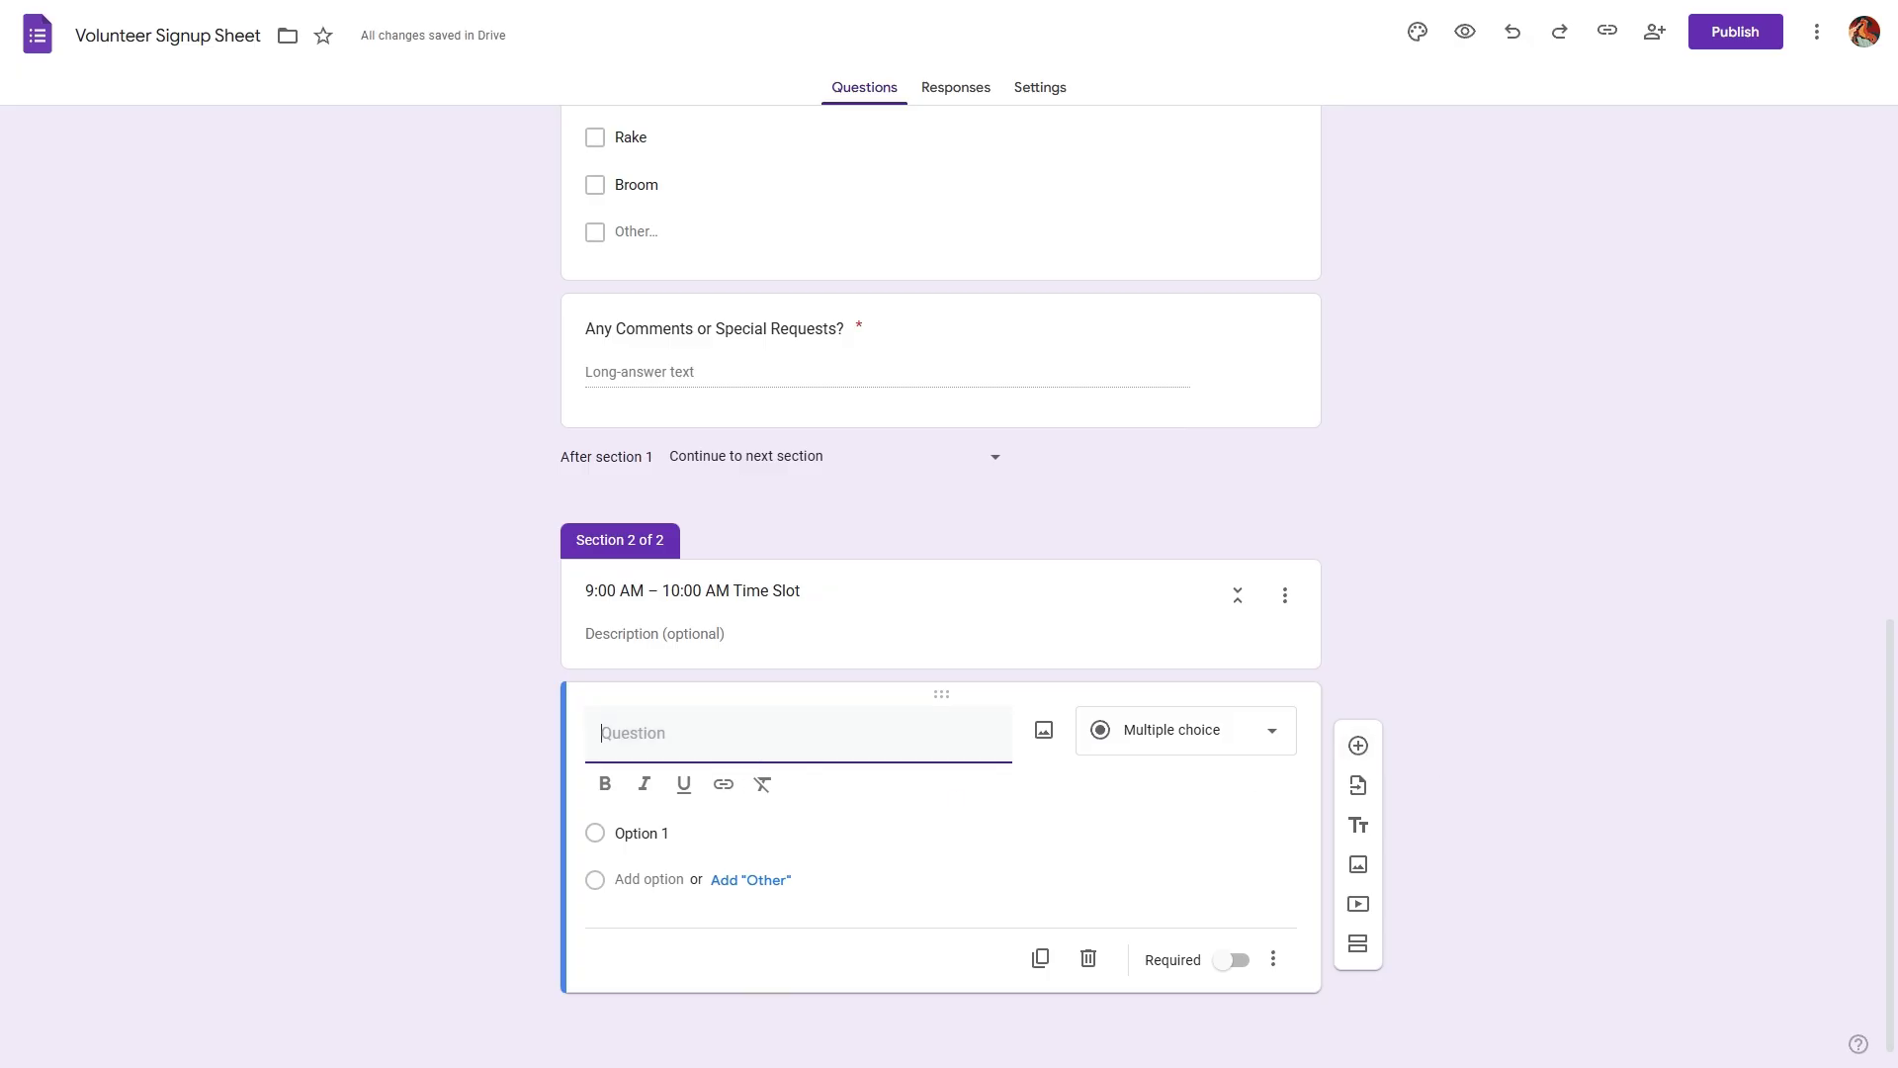
{"action": "type", "text": "Do you need parking instructions for this slot?"}
{"action": "key", "text": "ctrl+a"}
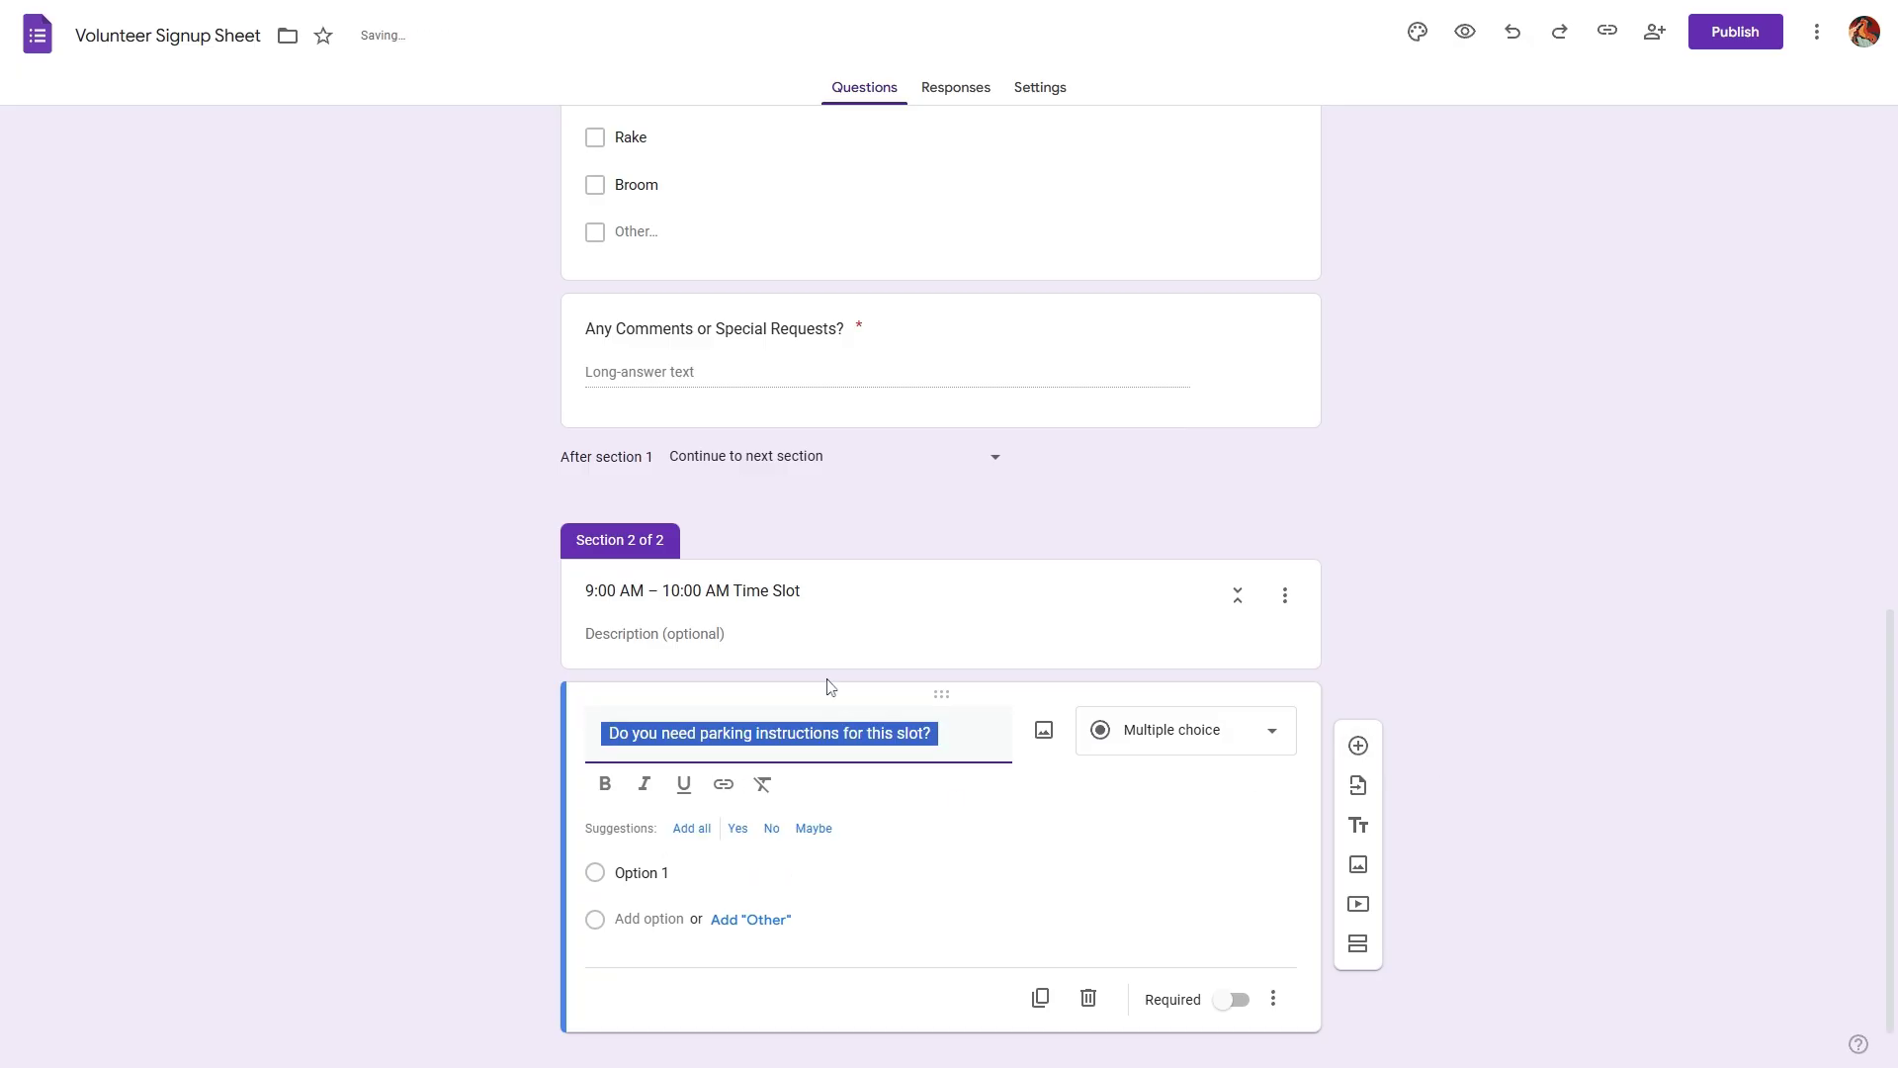
{"action": "left_click", "coordinate": [673, 872]}
{"action": "left_click", "coordinate": [739, 788]}
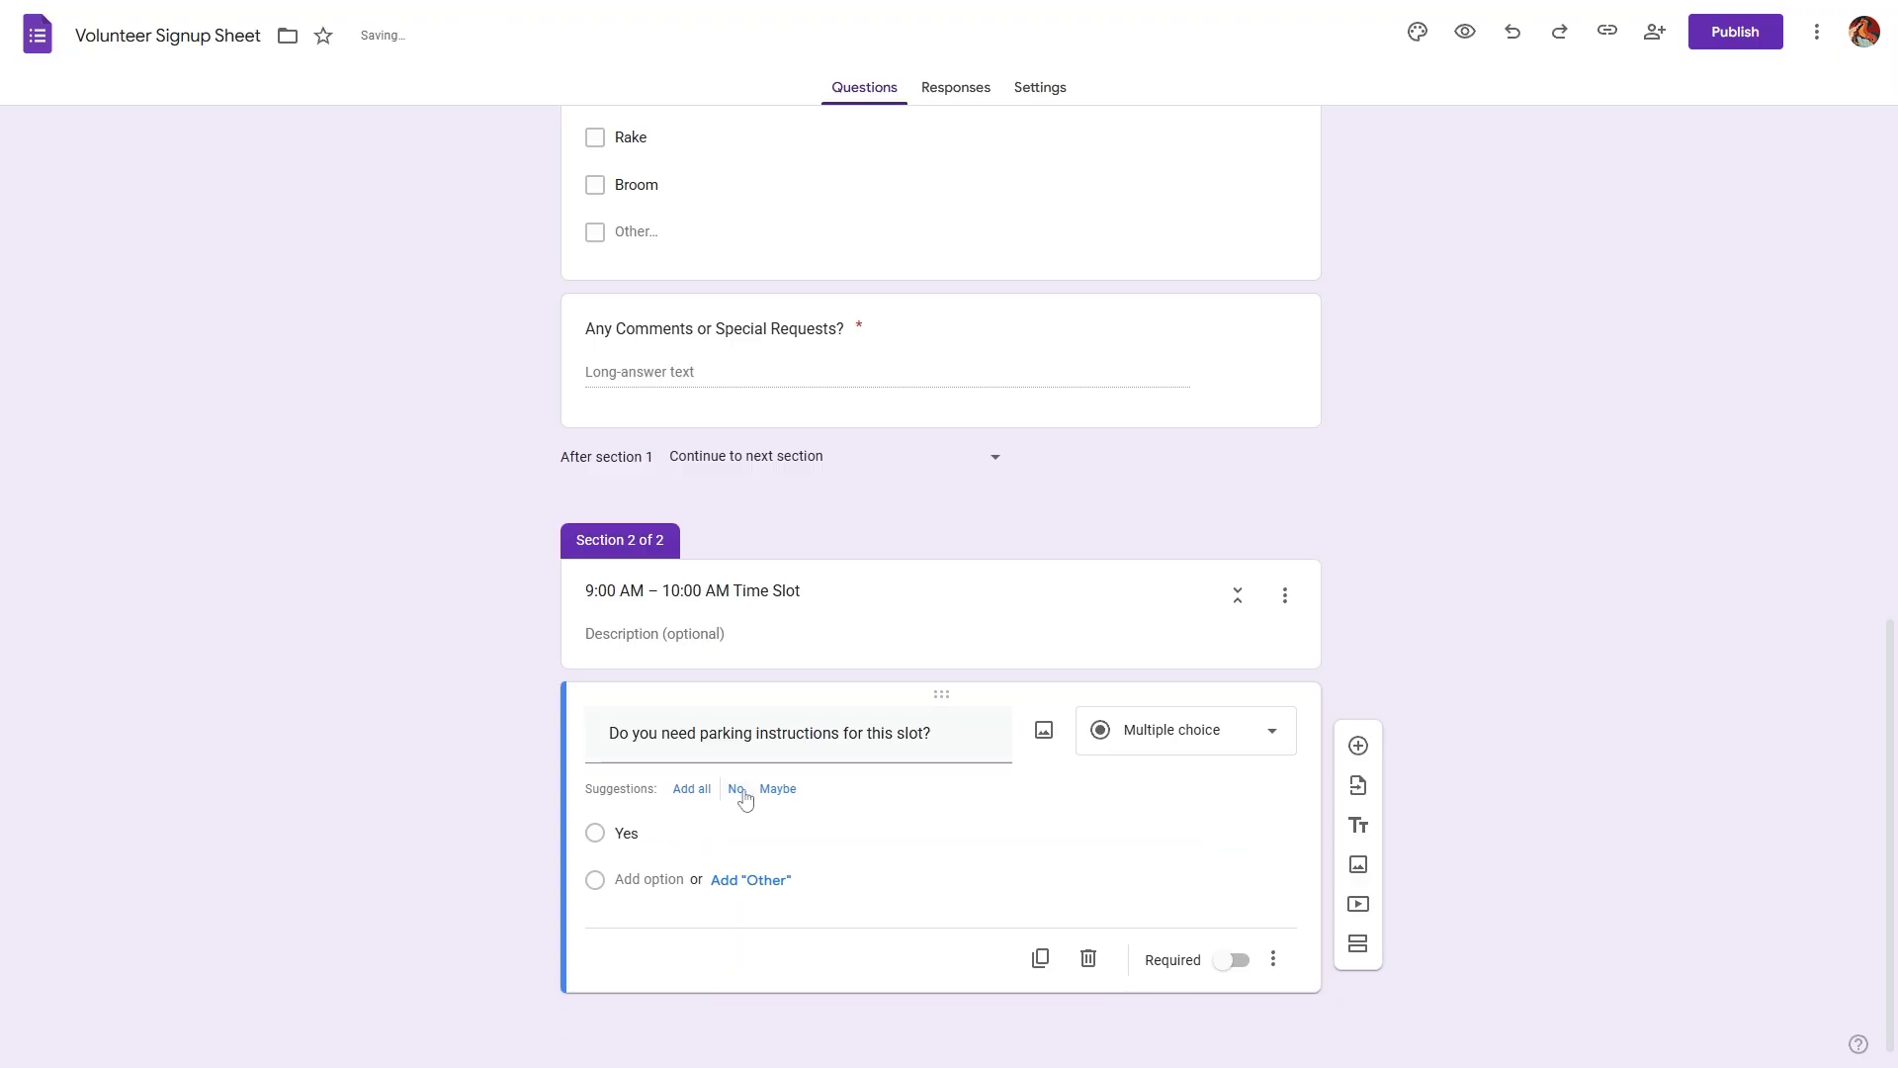
{"action": "left_click", "coordinate": [736, 788]}
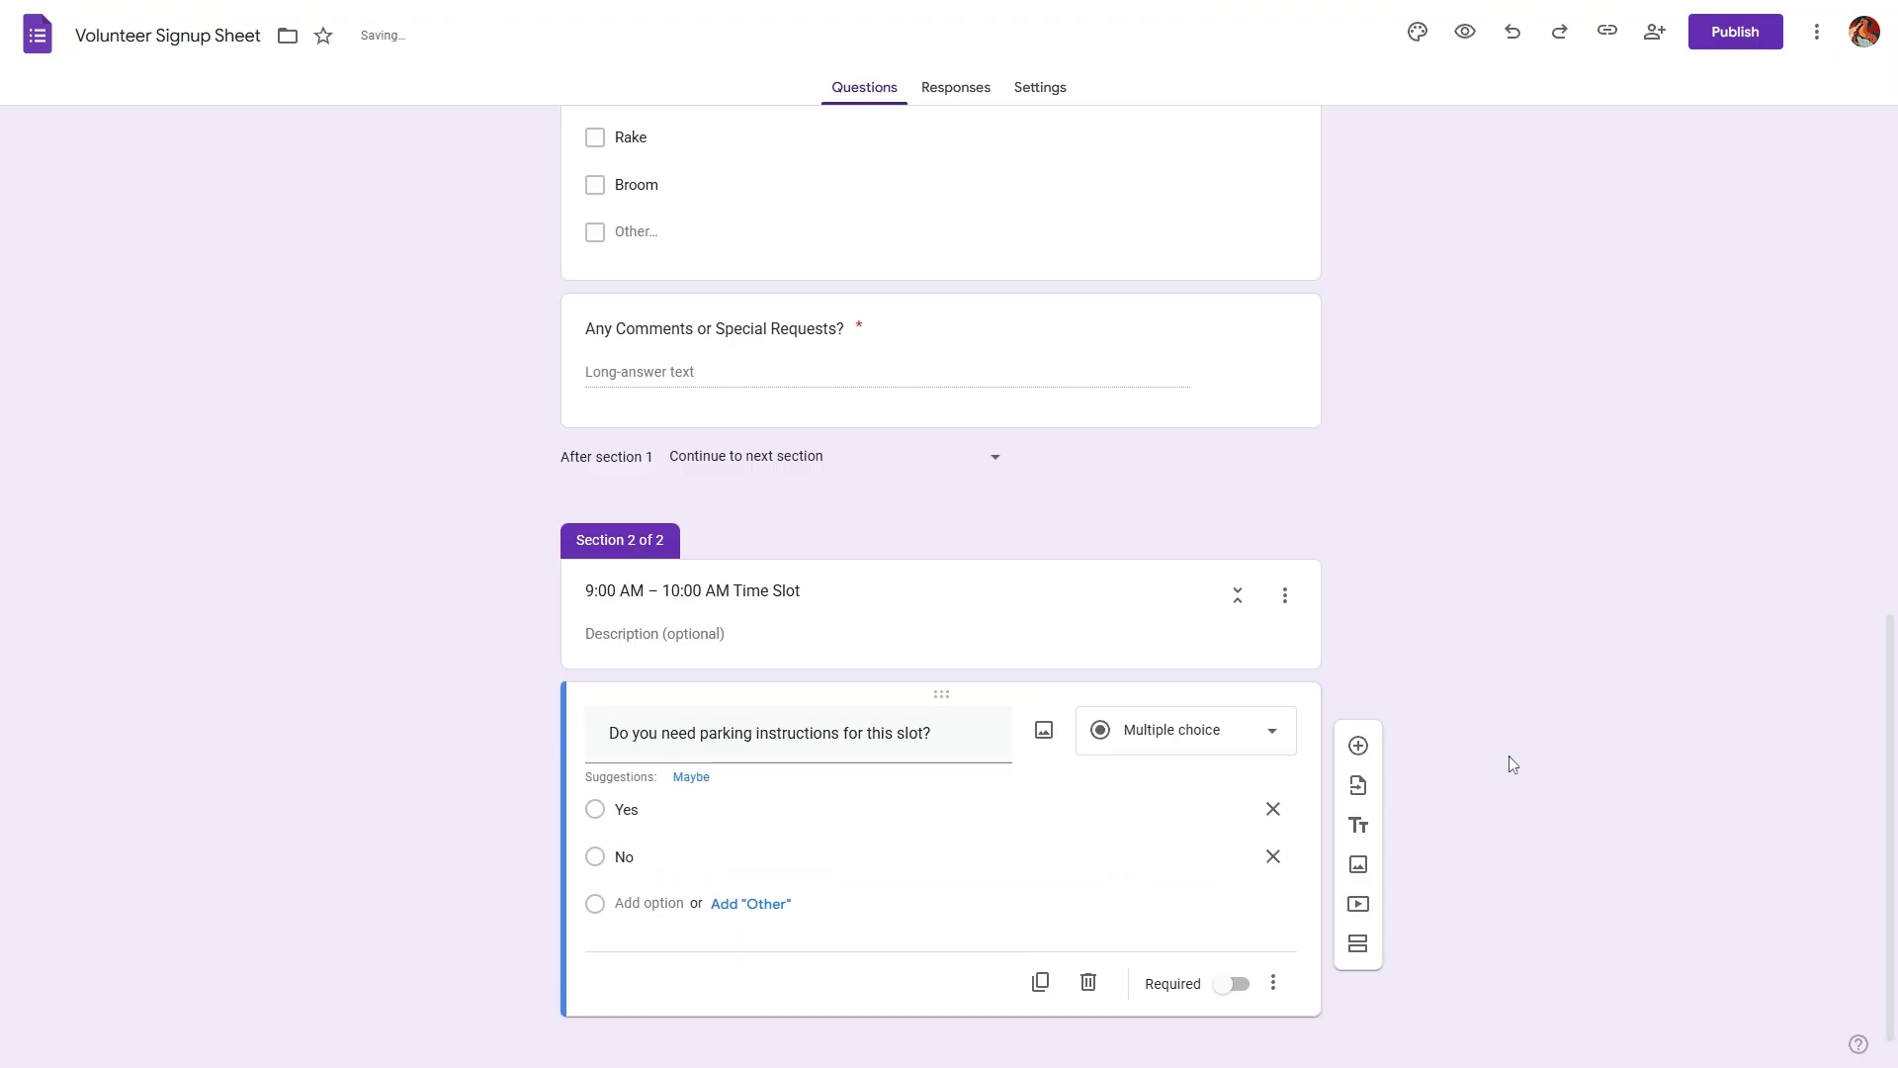
Add a third section titled '10:00 AM – 11:00 AM Time Slot'
{"action": "left_click", "coordinate": [1357, 943]}
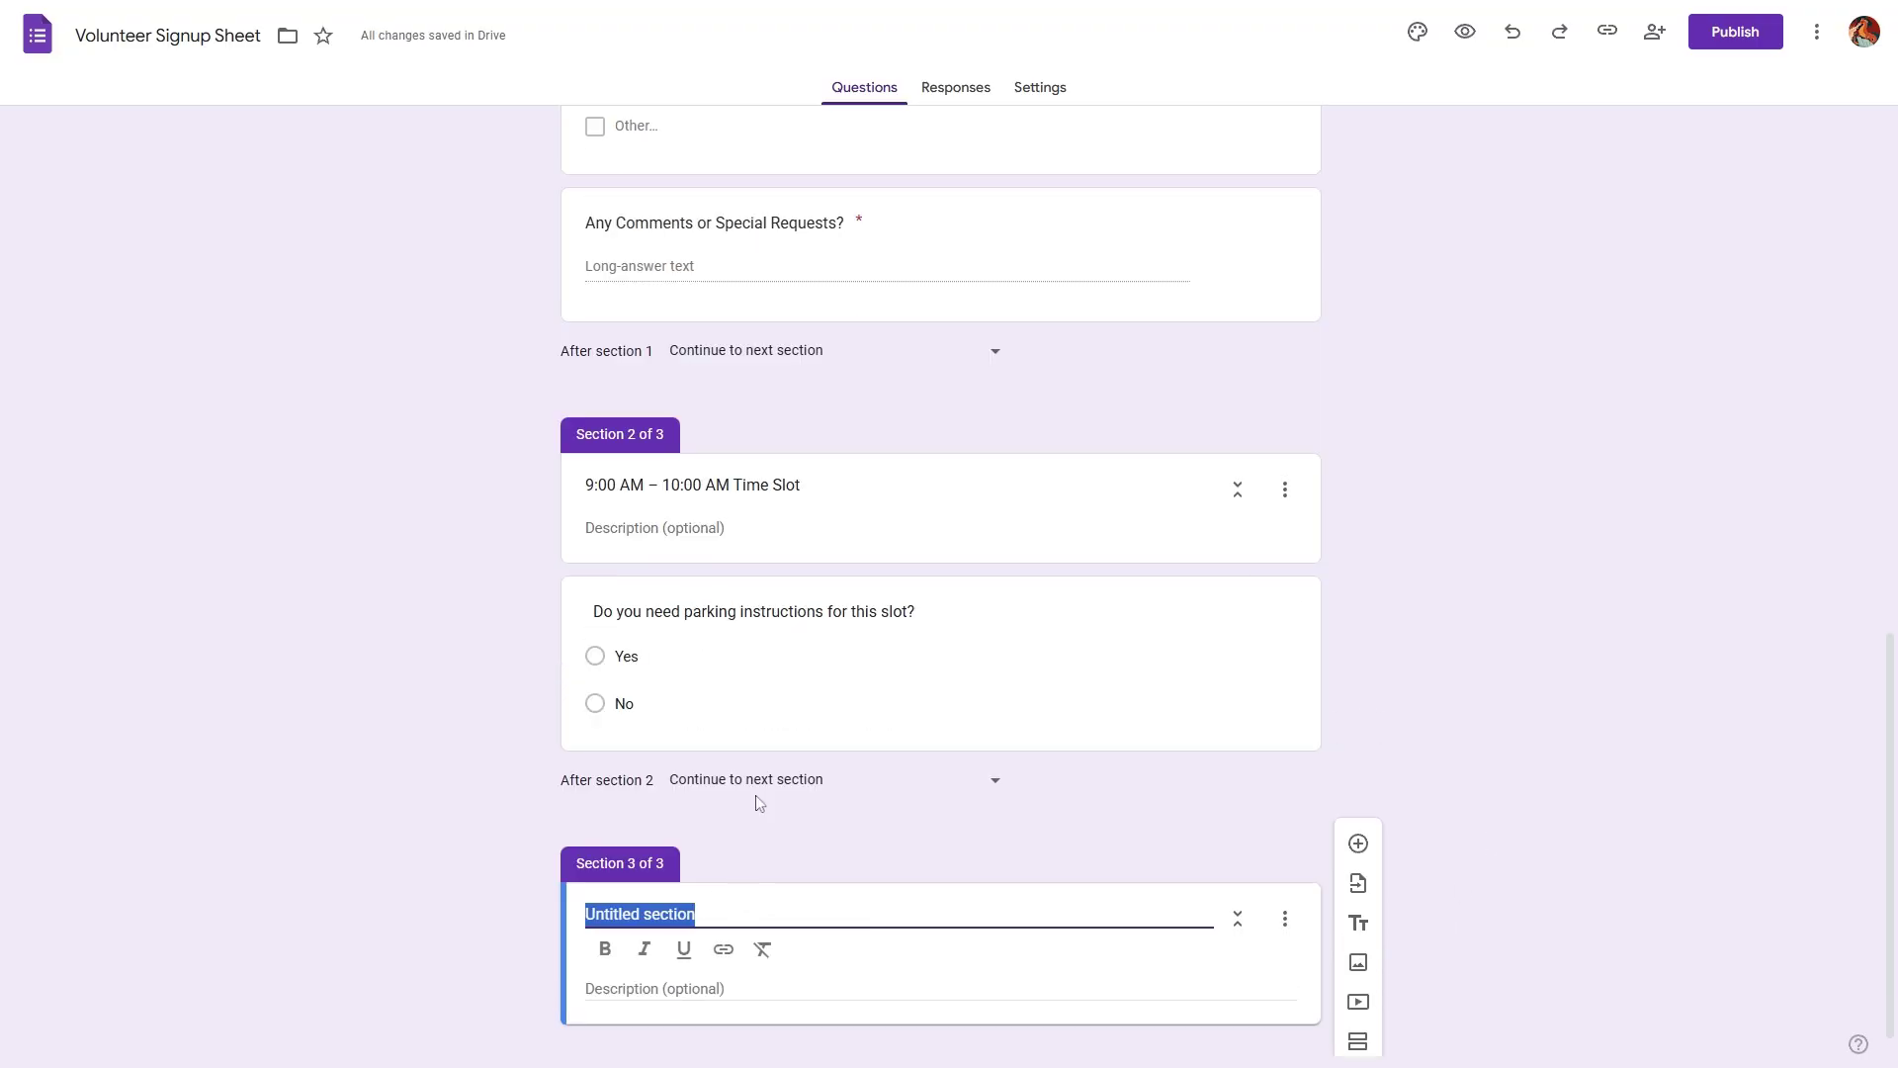
{"action": "scroll", "coordinate": [890, 632], "scroll_direction": "up", "scroll_amount": 10}
{"action": "left_click", "coordinate": [836, 692]}
{"action": "key", "text": "ctrl+c"}
{"action": "scroll", "coordinate": [1533, 580], "scroll_direction": "down", "scroll_amount": 10}
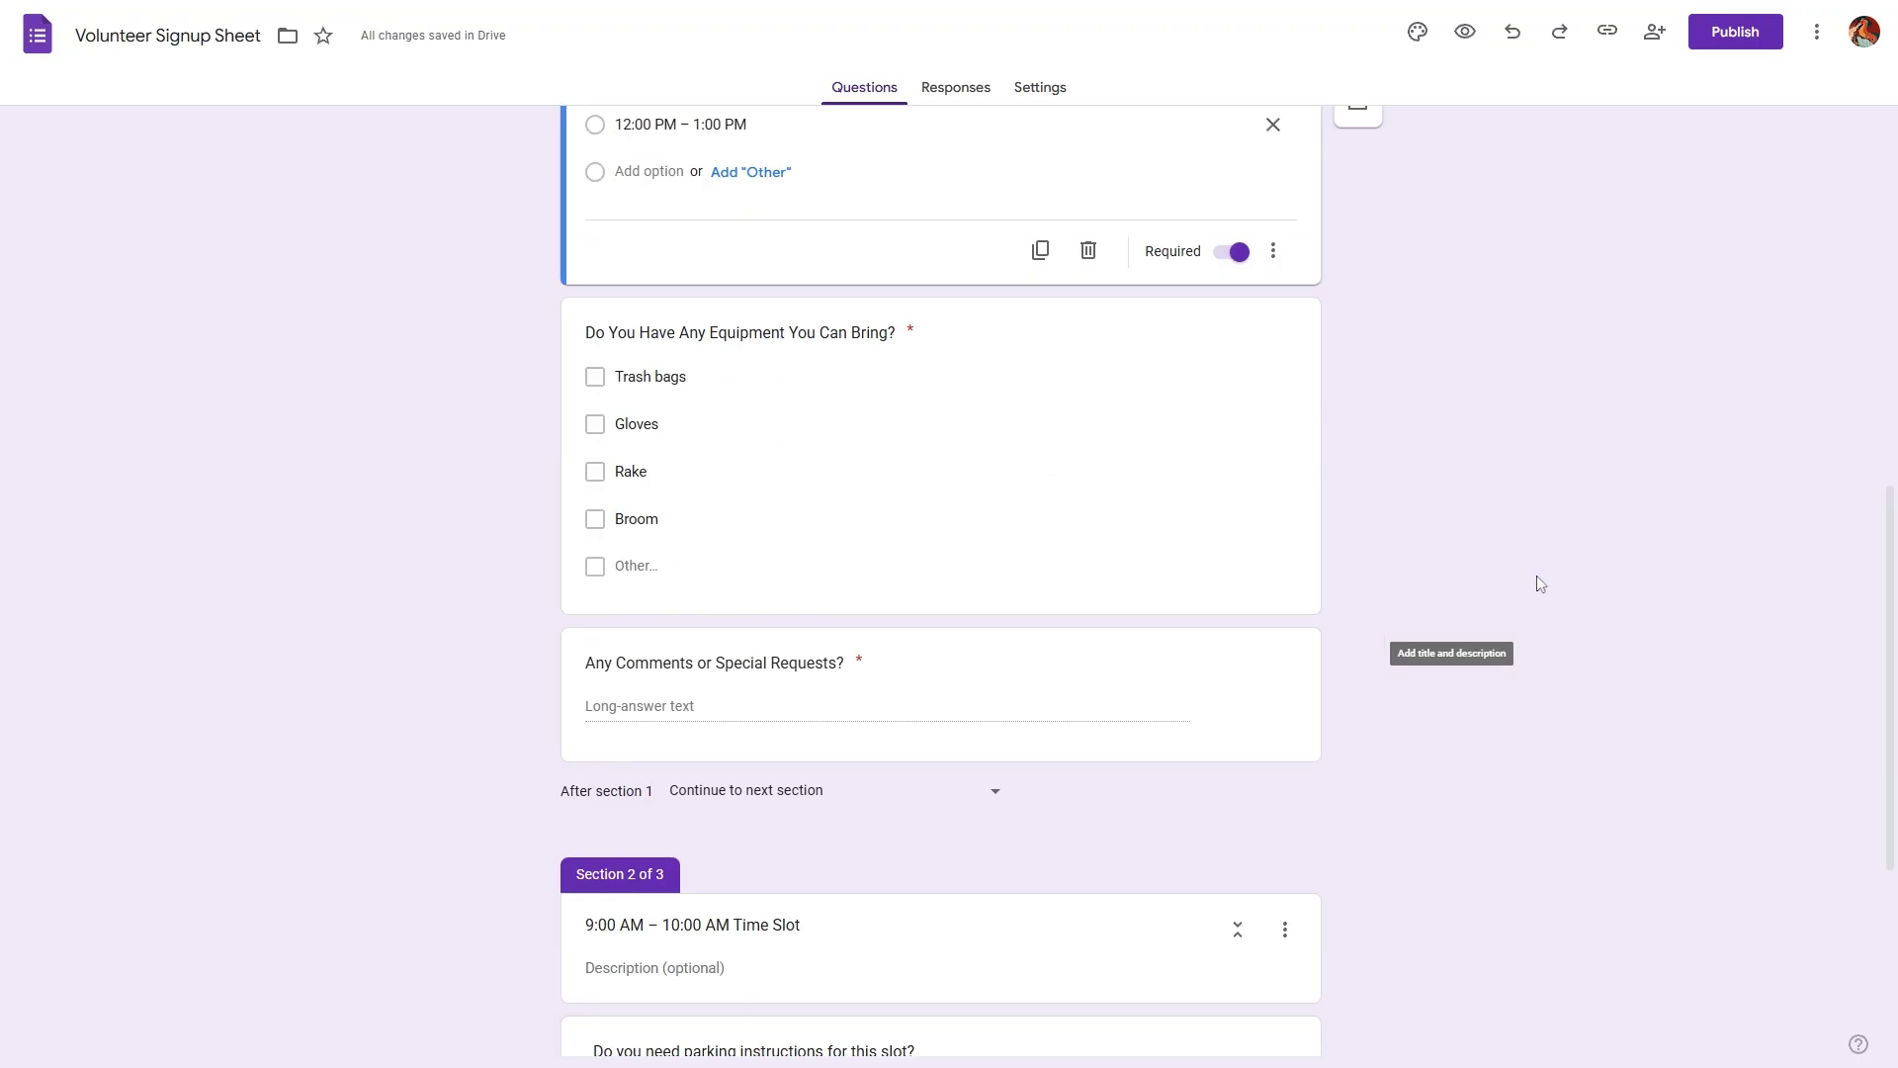
{"action": "left_click", "coordinate": [613, 914]}
{"action": "key", "text": "ctrl+a"}
{"action": "key", "text": "ctrl+v"}
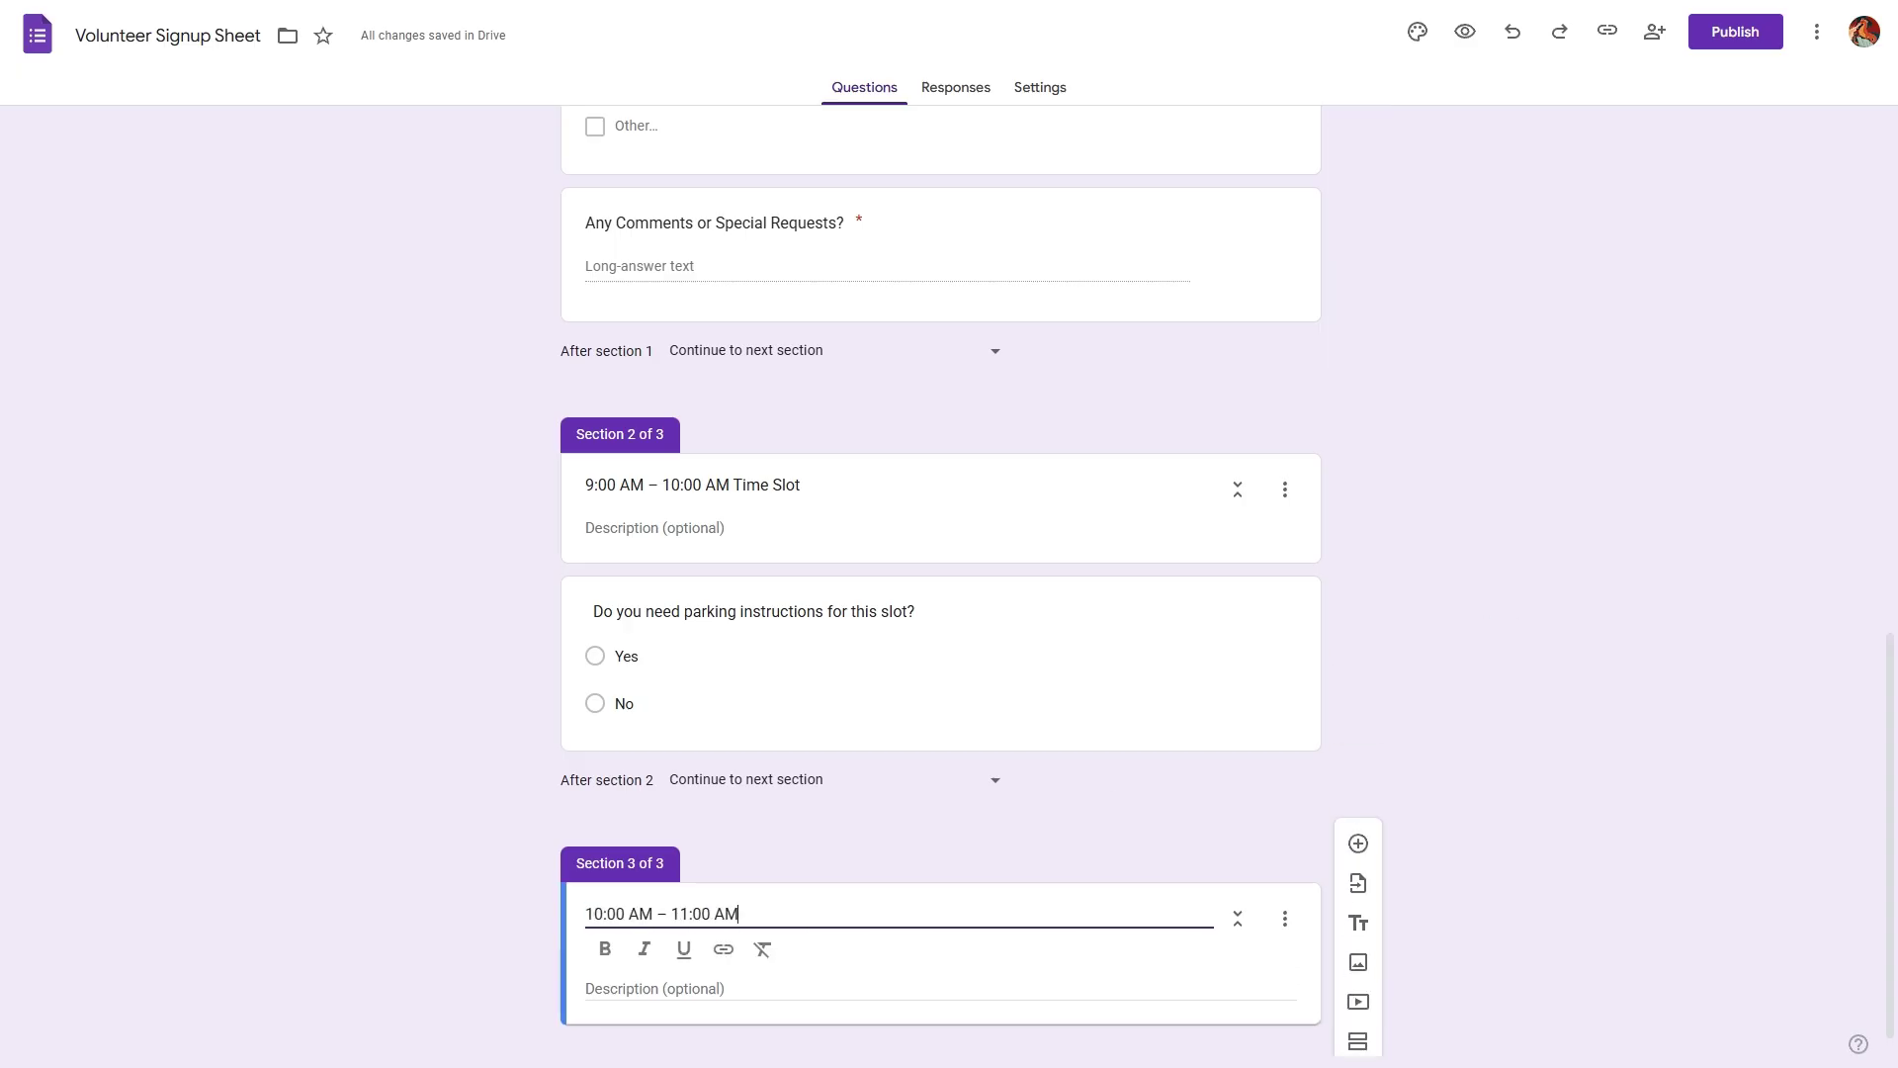
{"action": "type", "text": "Ti"}
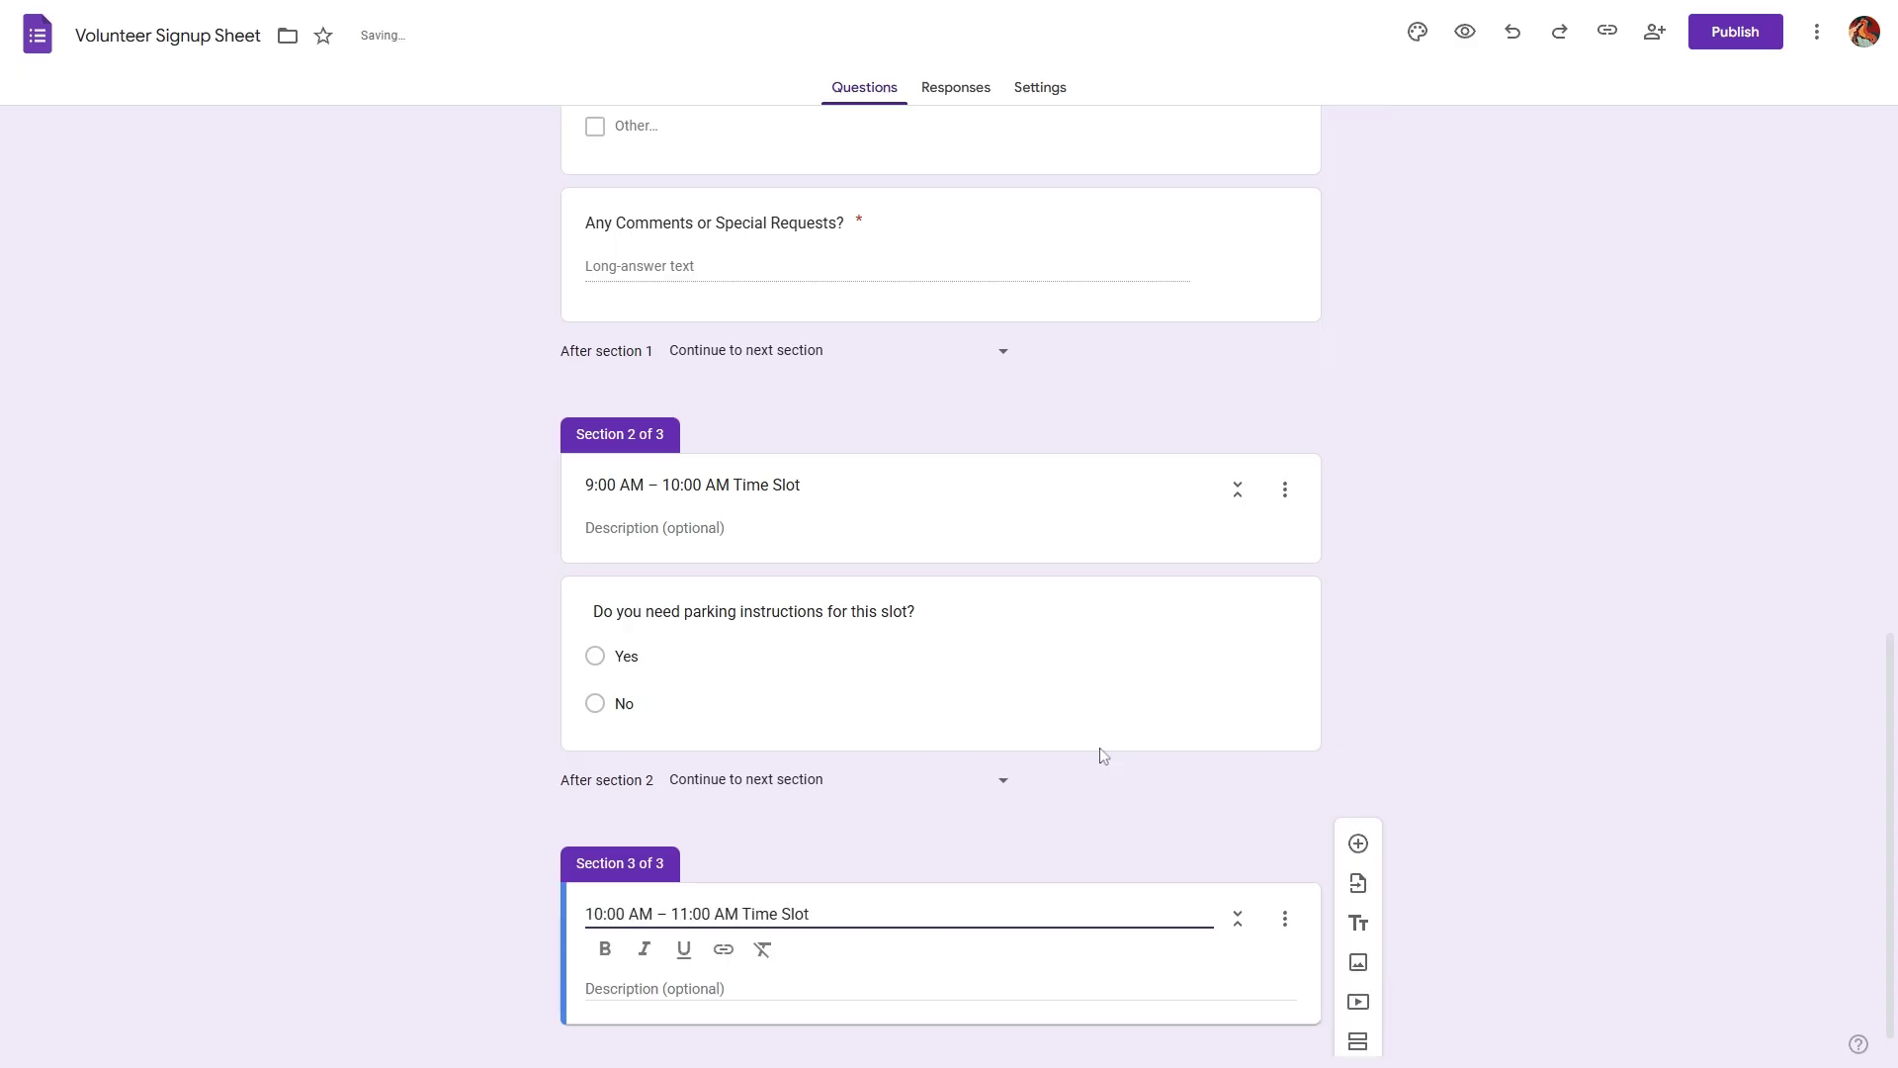
{"action": "type", "text": "me Slot"}
Add 'Are you available to arrive 10 minutes early?' with Yes listed above No
{"action": "left_click", "coordinate": [1357, 845]}
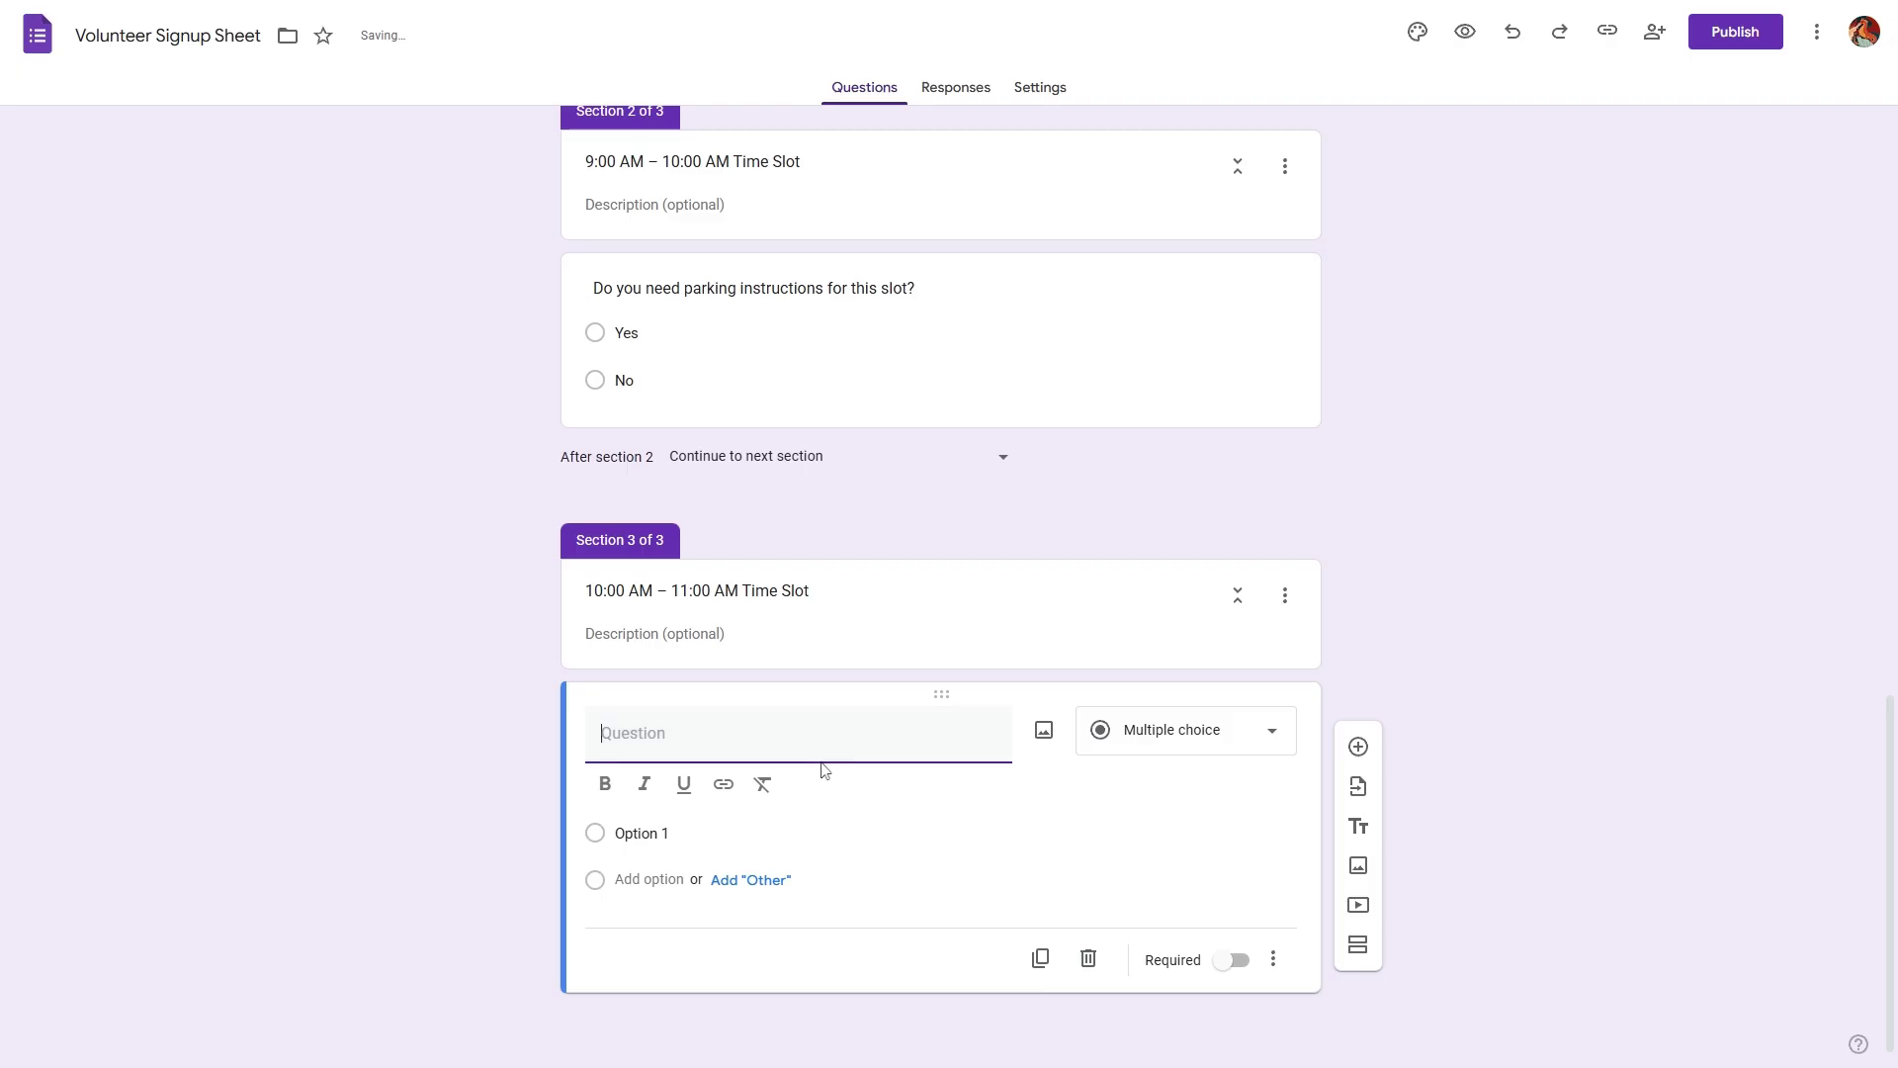
{"action": "type", "text": "Are you available to arrive 10 minutes early?"}
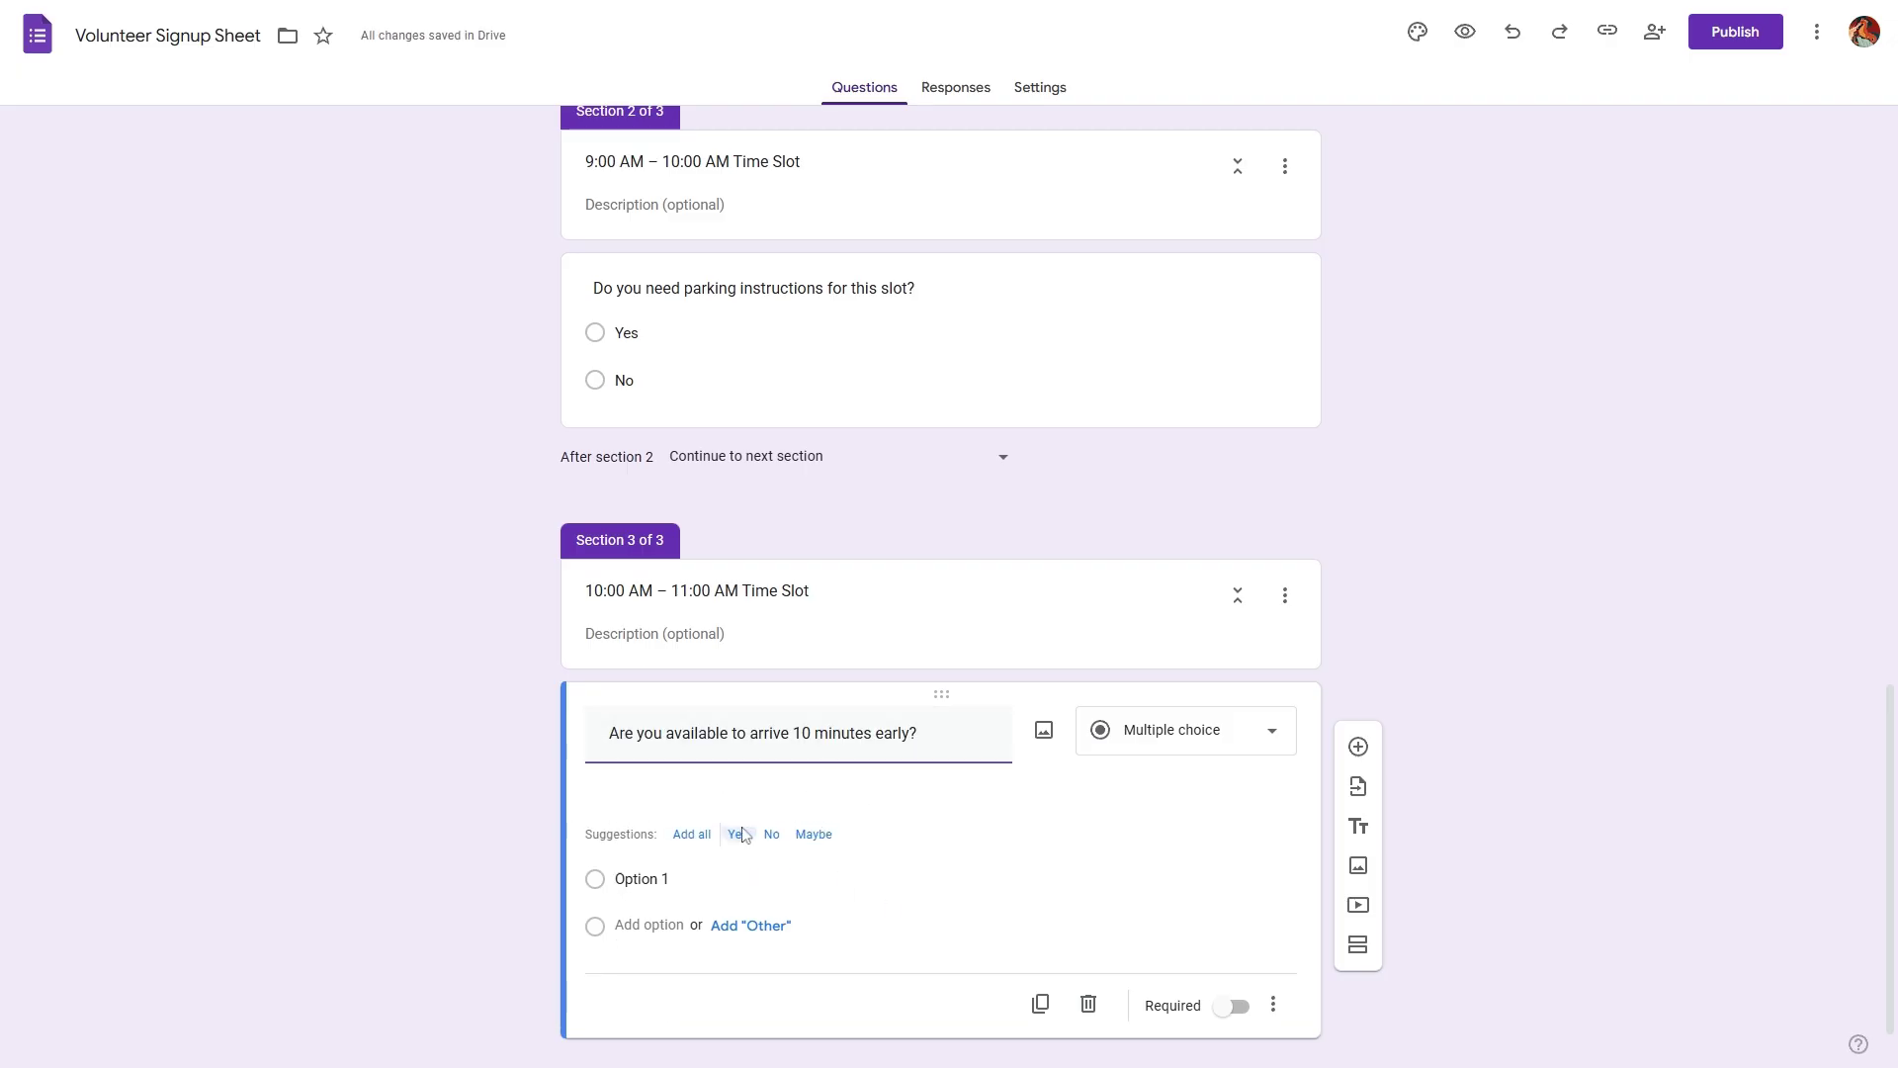
{"action": "left_click", "coordinate": [771, 789]}
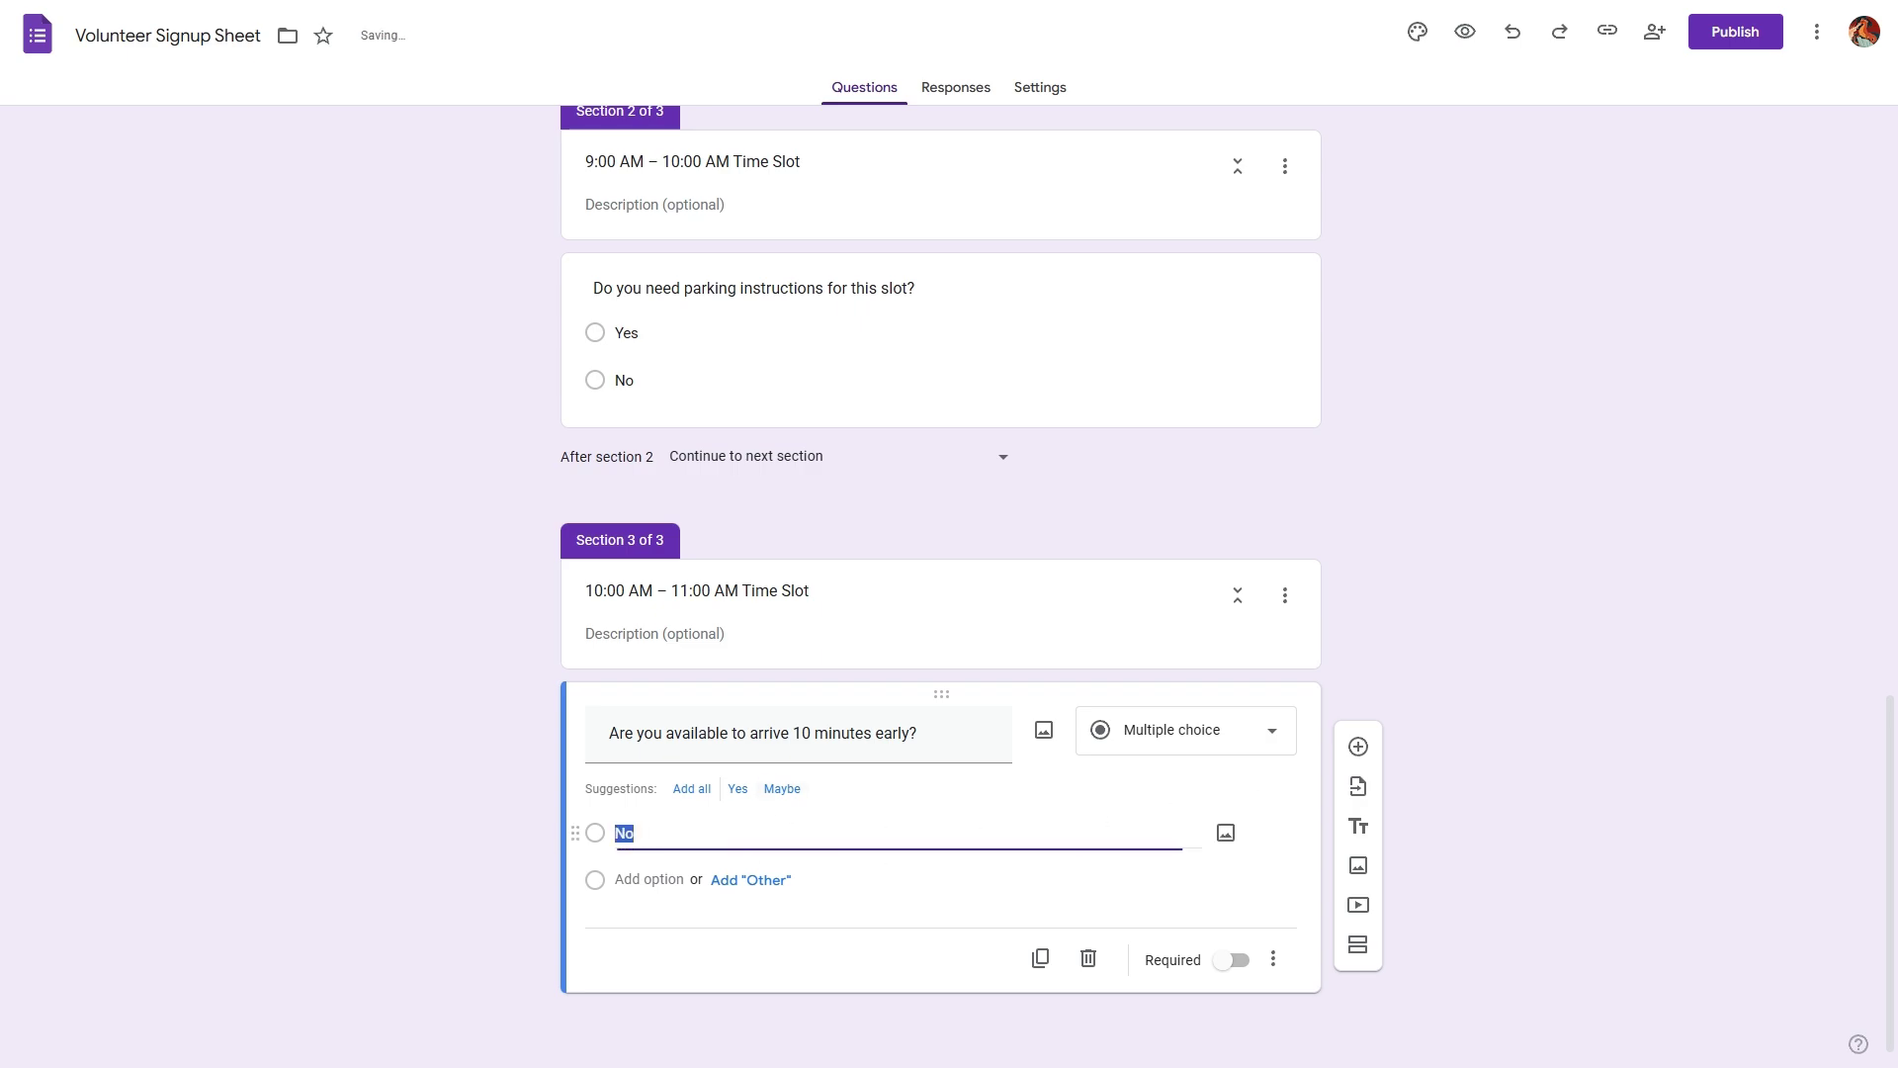
{"action": "left_click", "coordinate": [740, 789]}
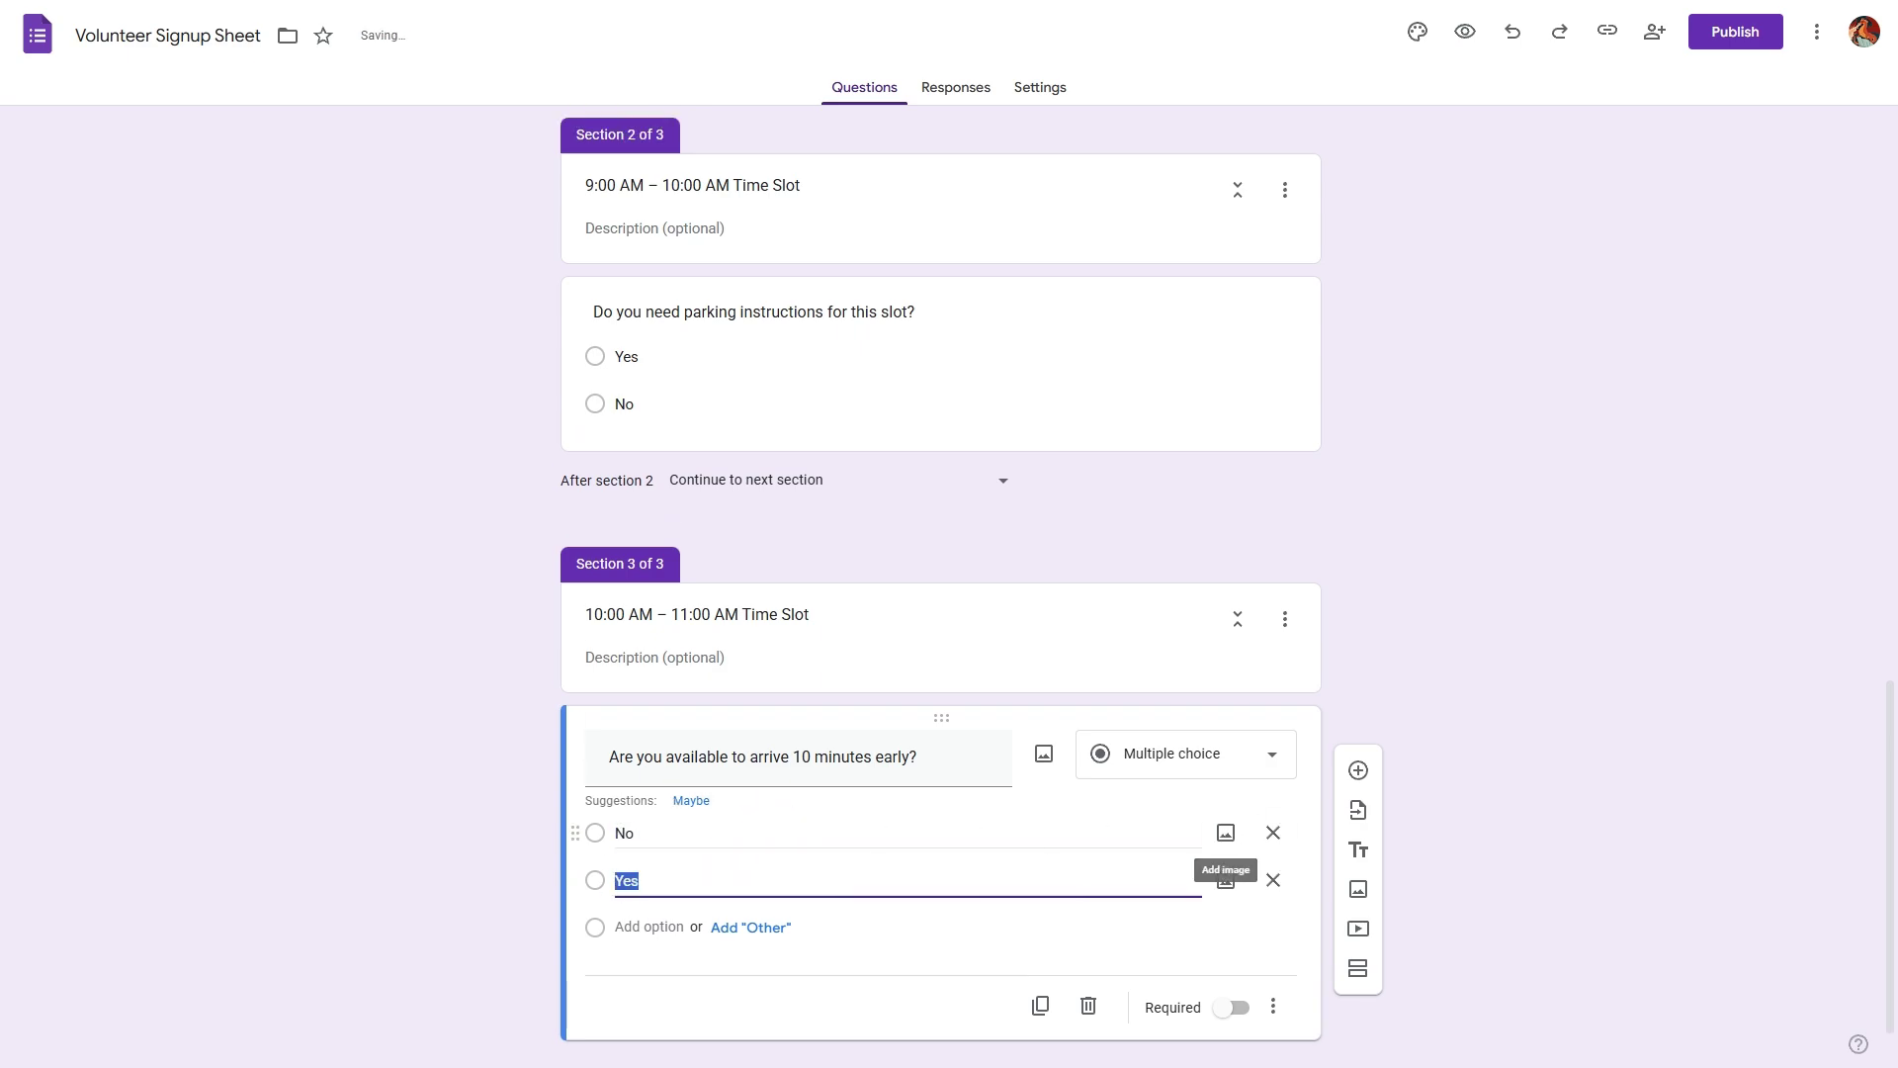
{"action": "left_click_drag", "start_coordinate": [574, 833], "coordinate": [575, 880]}
{"action": "left_click", "coordinate": [1529, 769]}
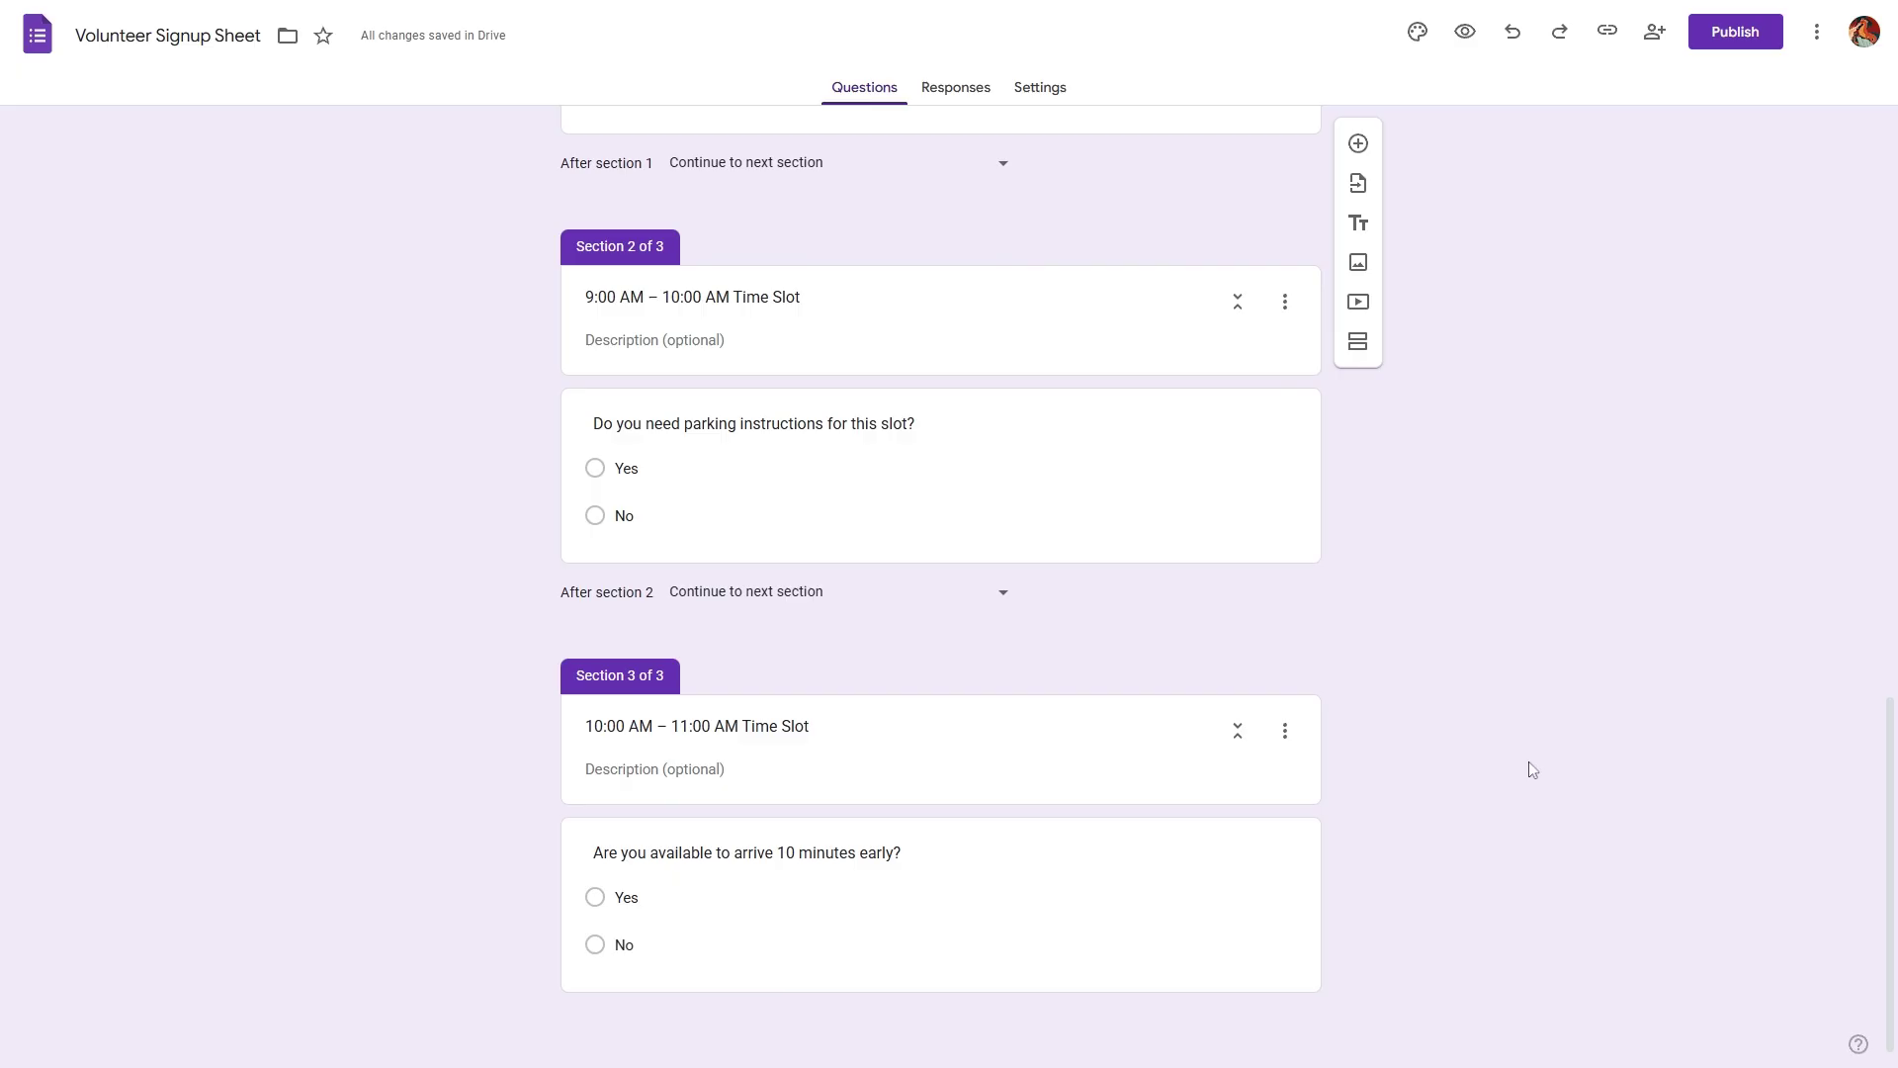
Enable 'Go to section based on answer' on the time-slot question
{"action": "scroll", "coordinate": [1491, 752], "scroll_direction": "up", "scroll_amount": 12}
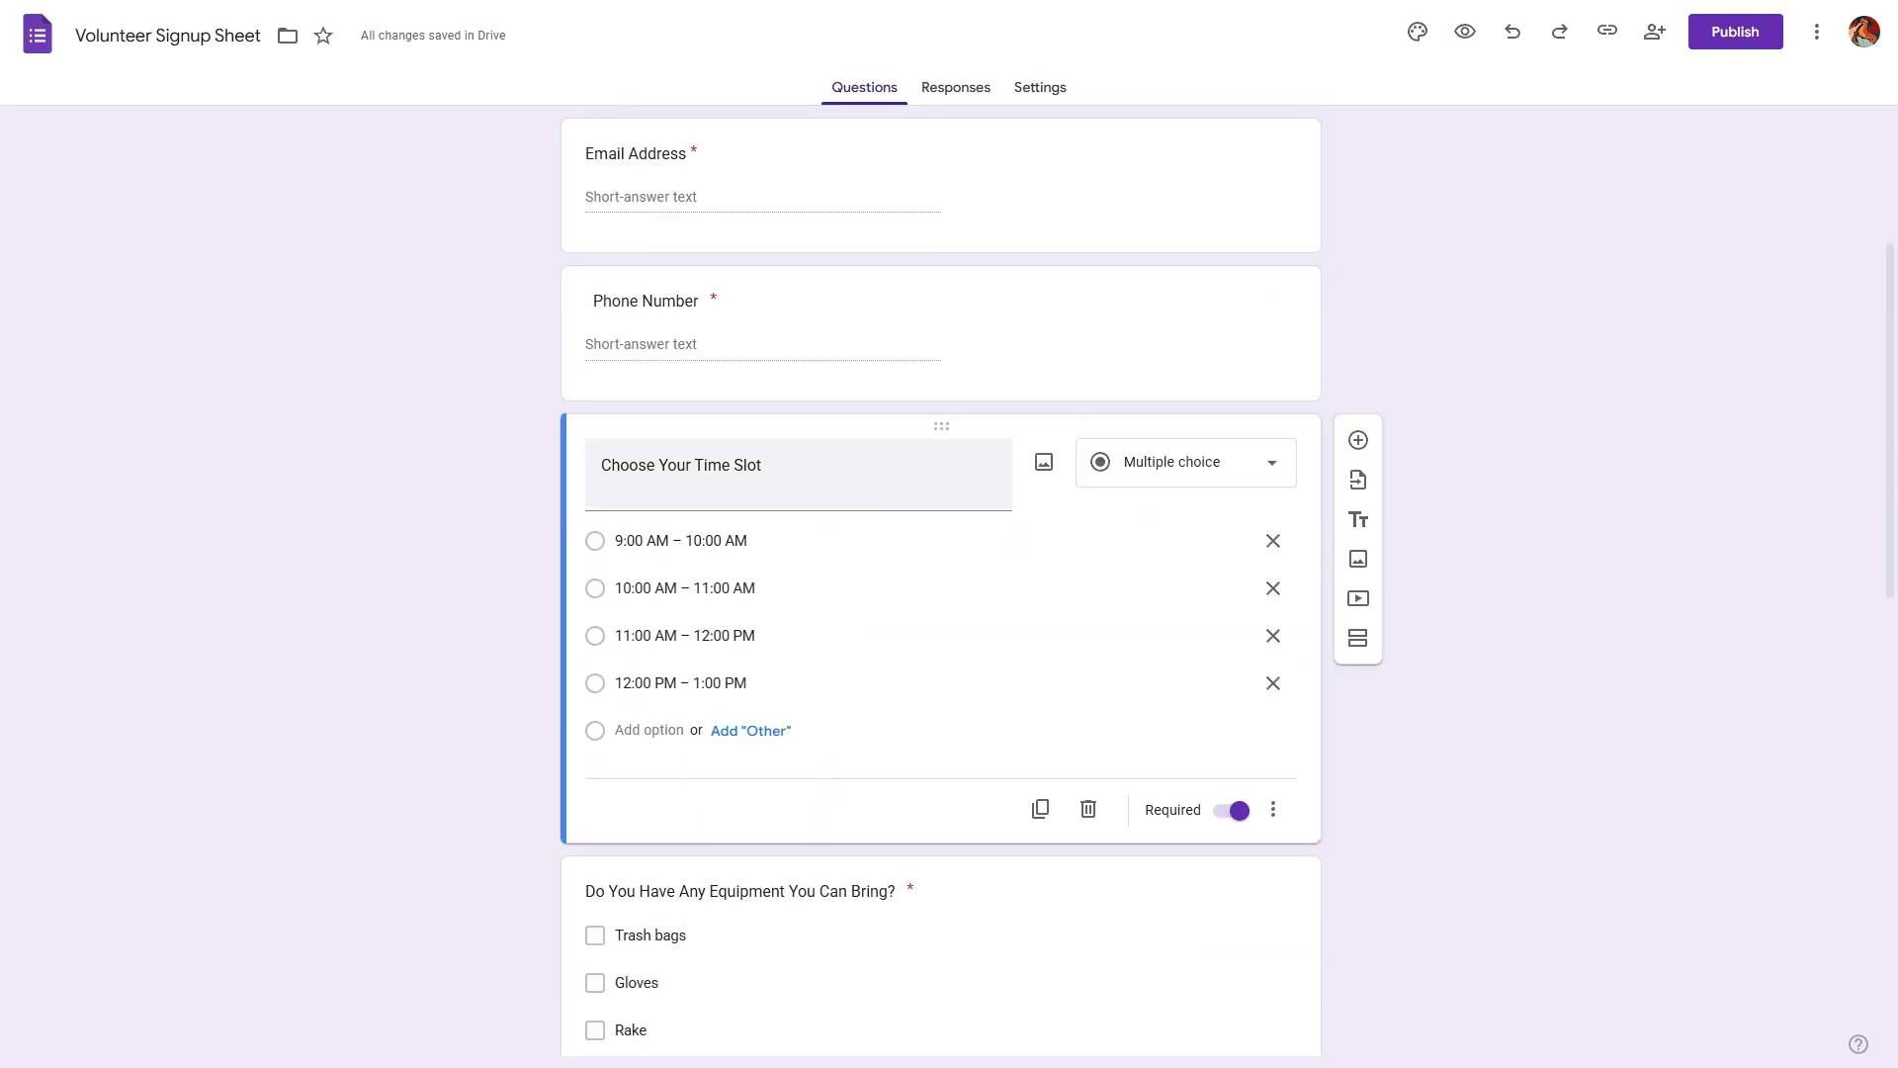
{"action": "left_click_drag", "start_coordinate": [601, 465], "coordinate": [900, 557]}
{"action": "left_click", "coordinate": [1274, 849]}
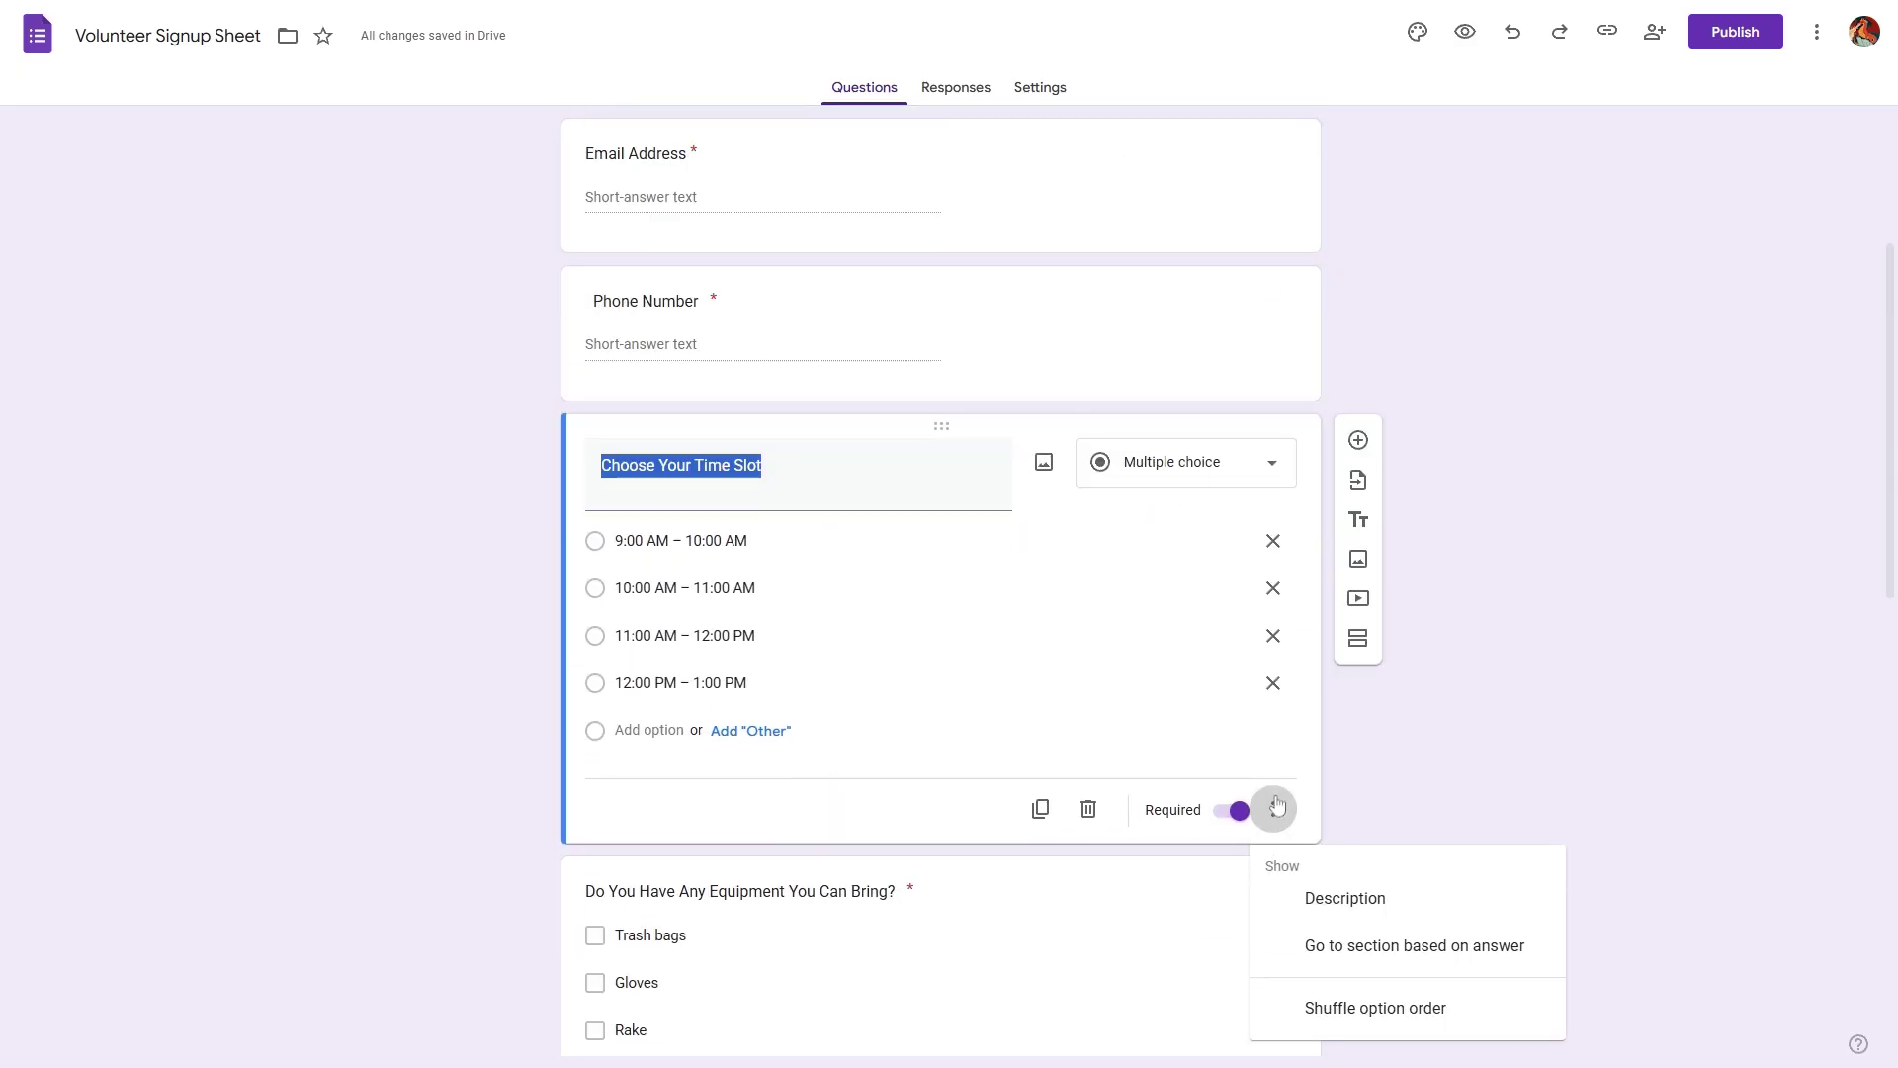
{"action": "left_click", "coordinate": [1355, 949]}
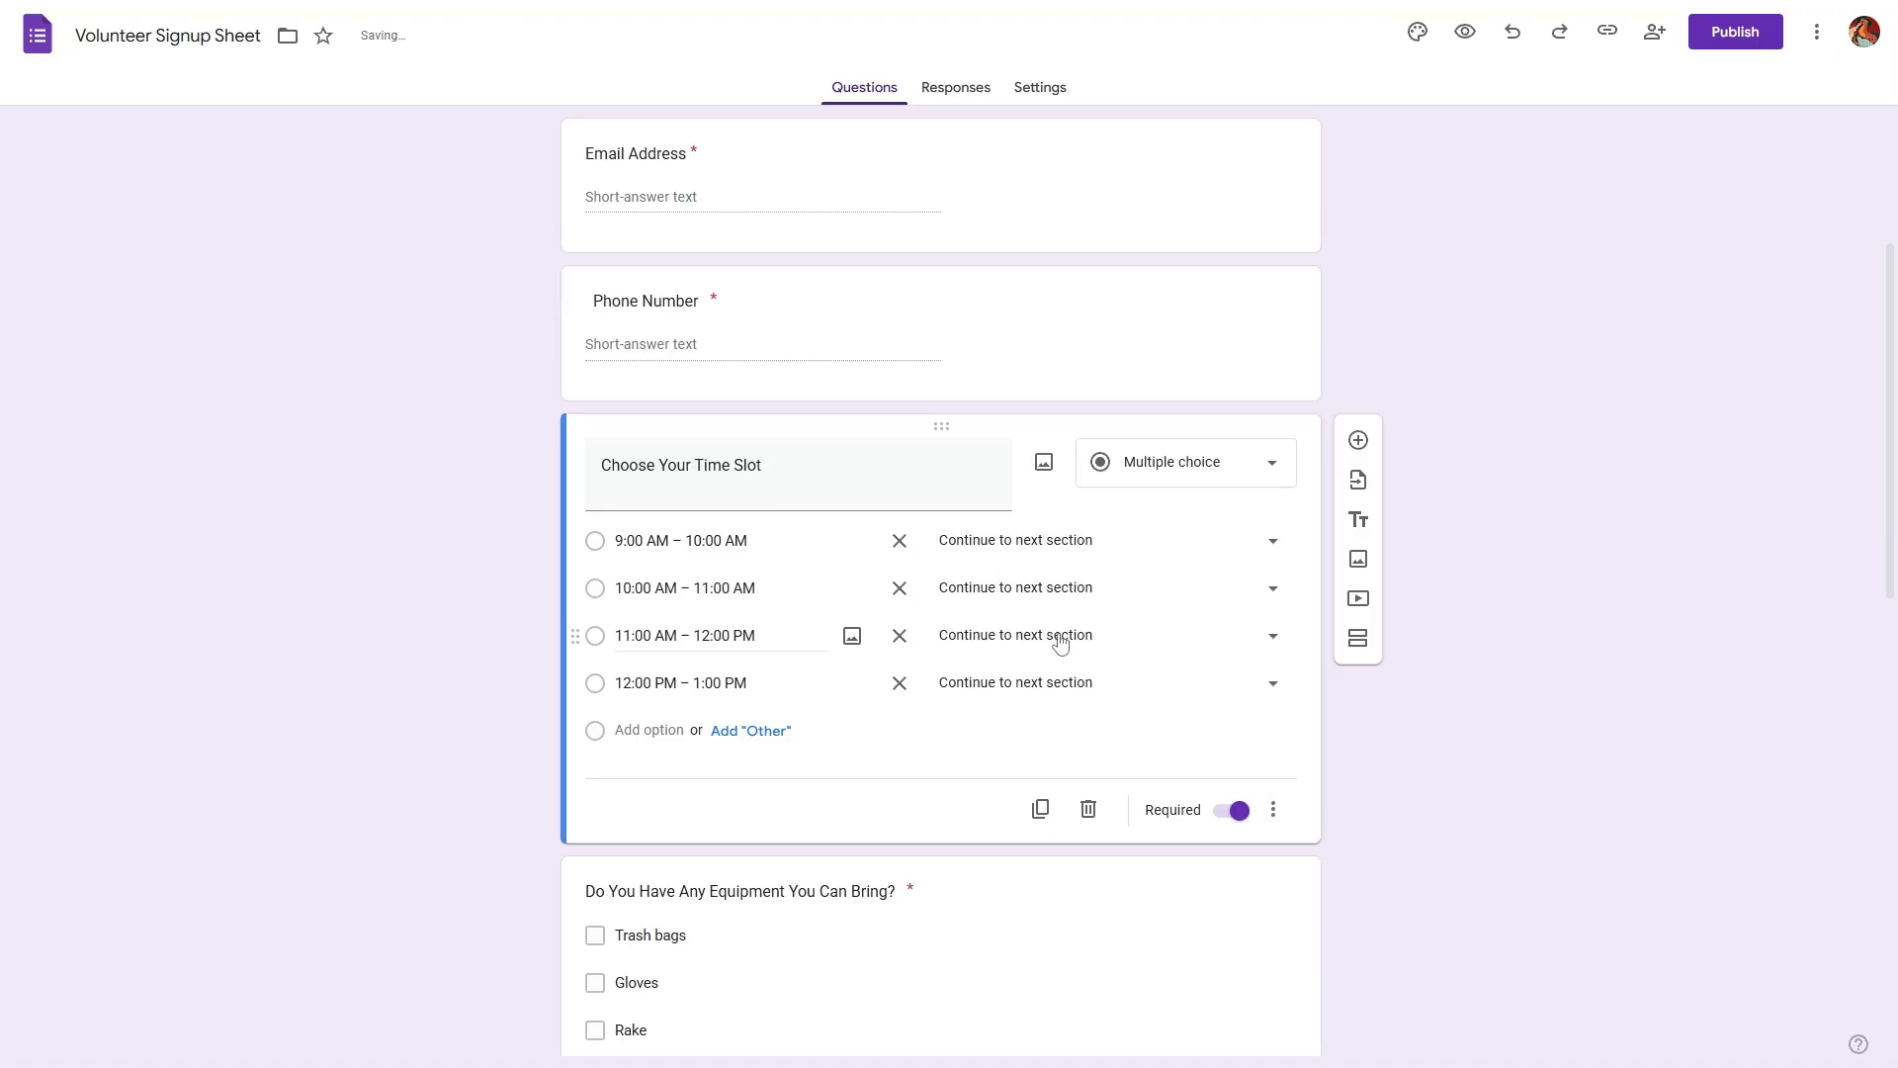
Send the 9:00 AM slot to section 2 and the 10:00 AM slot to section 3
{"action": "left_click", "coordinate": [1073, 550]}
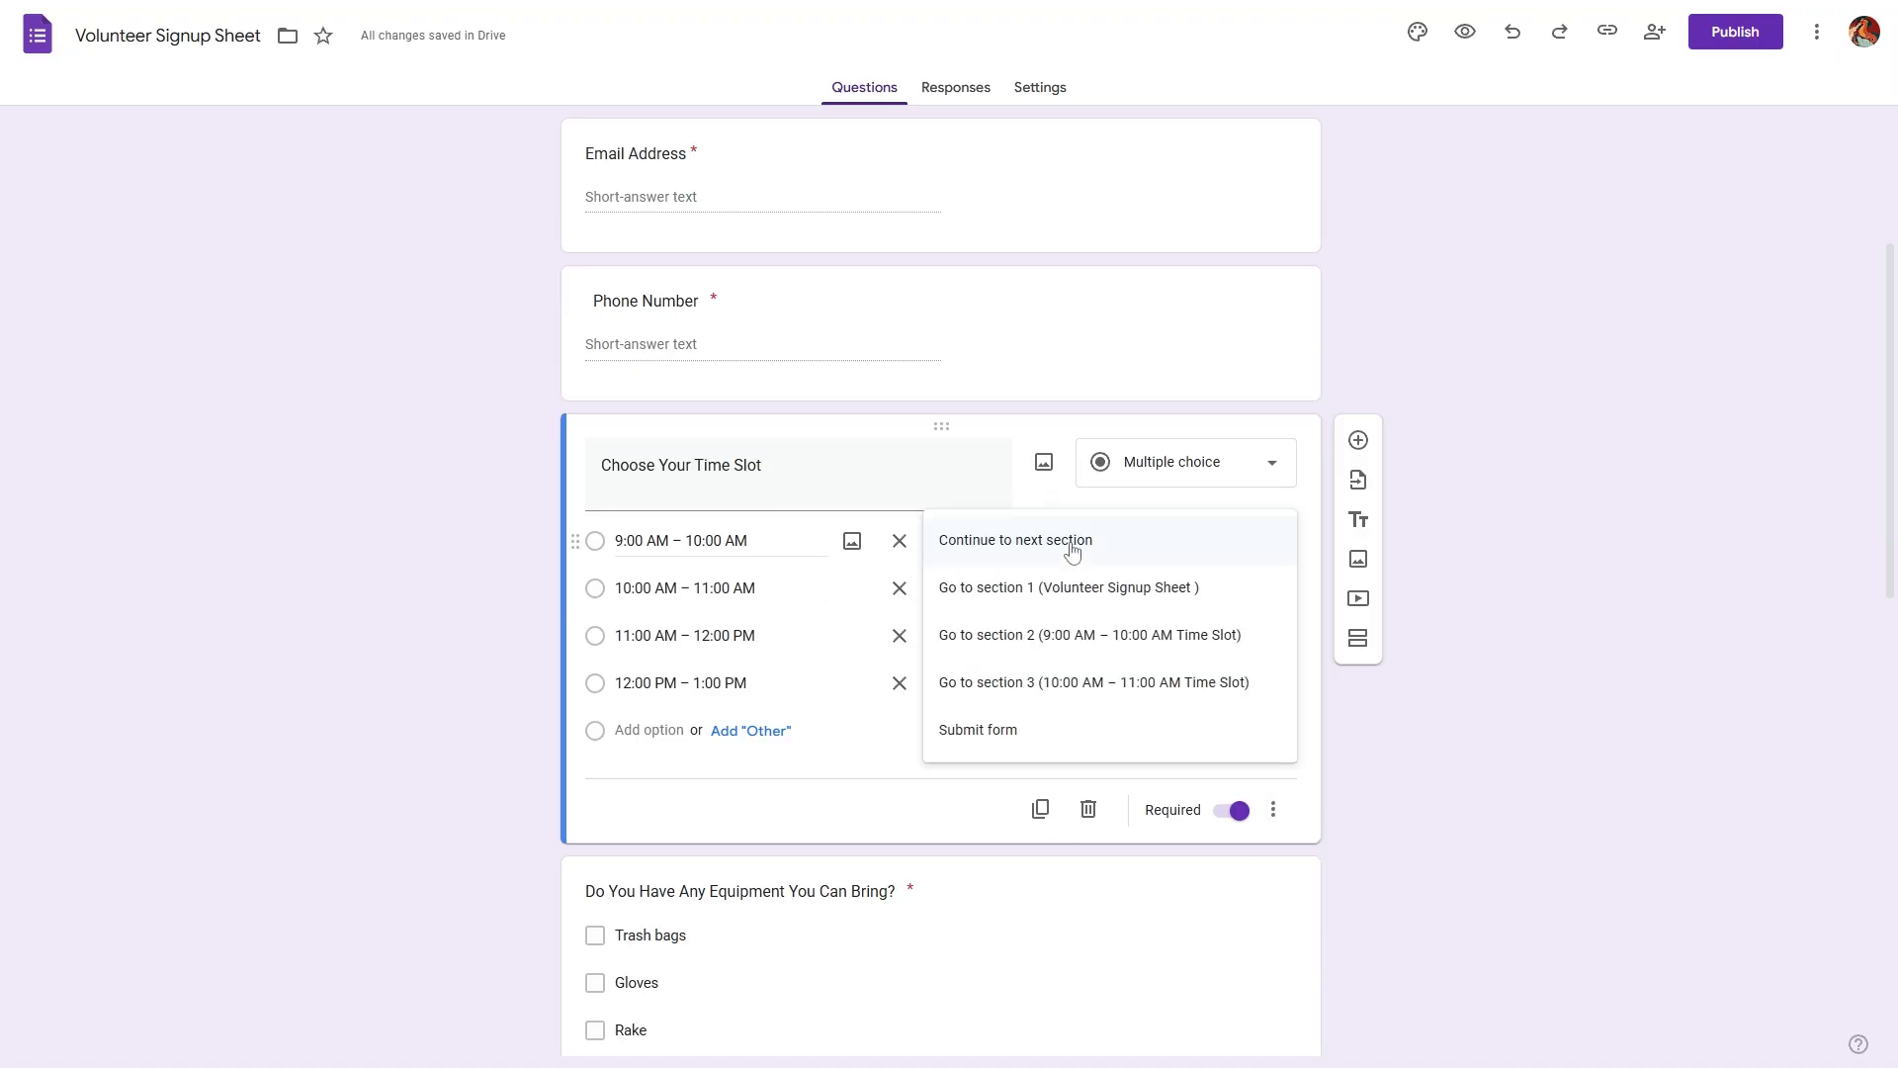
{"action": "left_click", "coordinate": [1055, 637]}
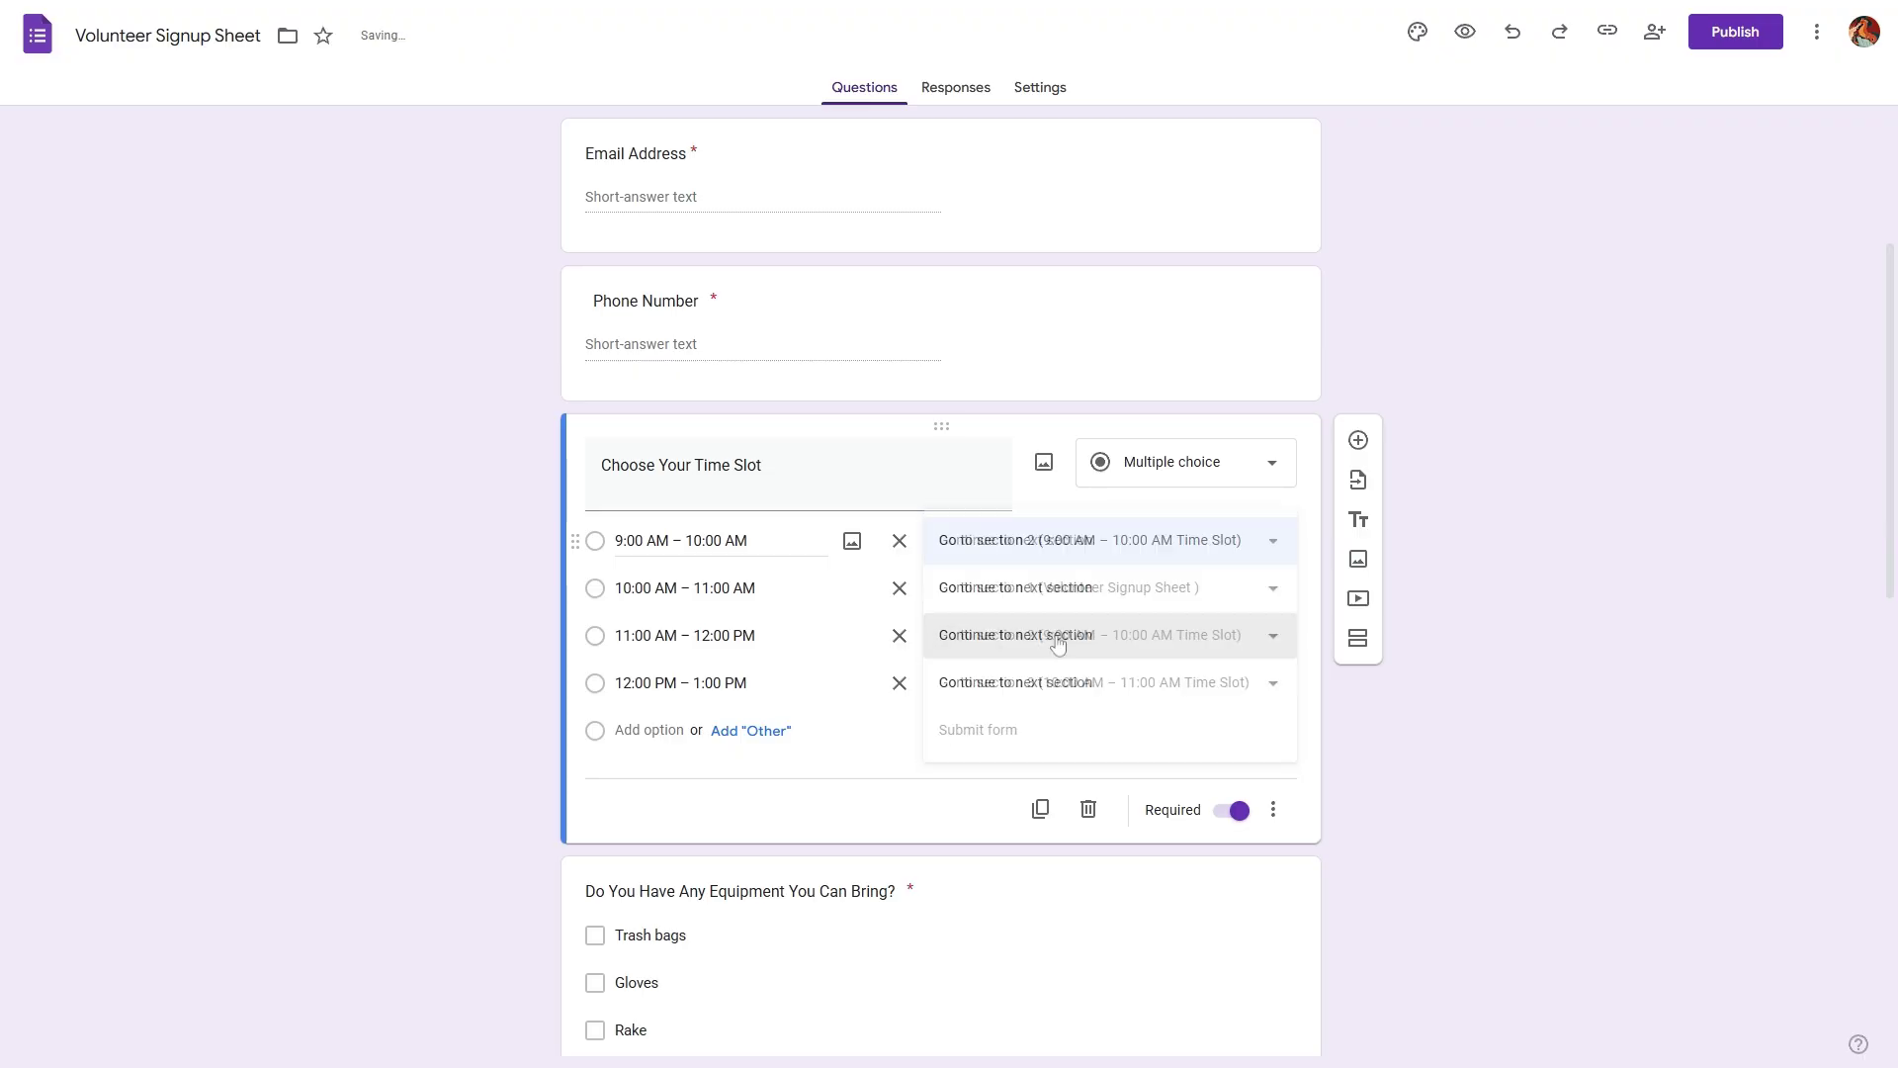
{"action": "left_click", "coordinate": [1070, 587]}
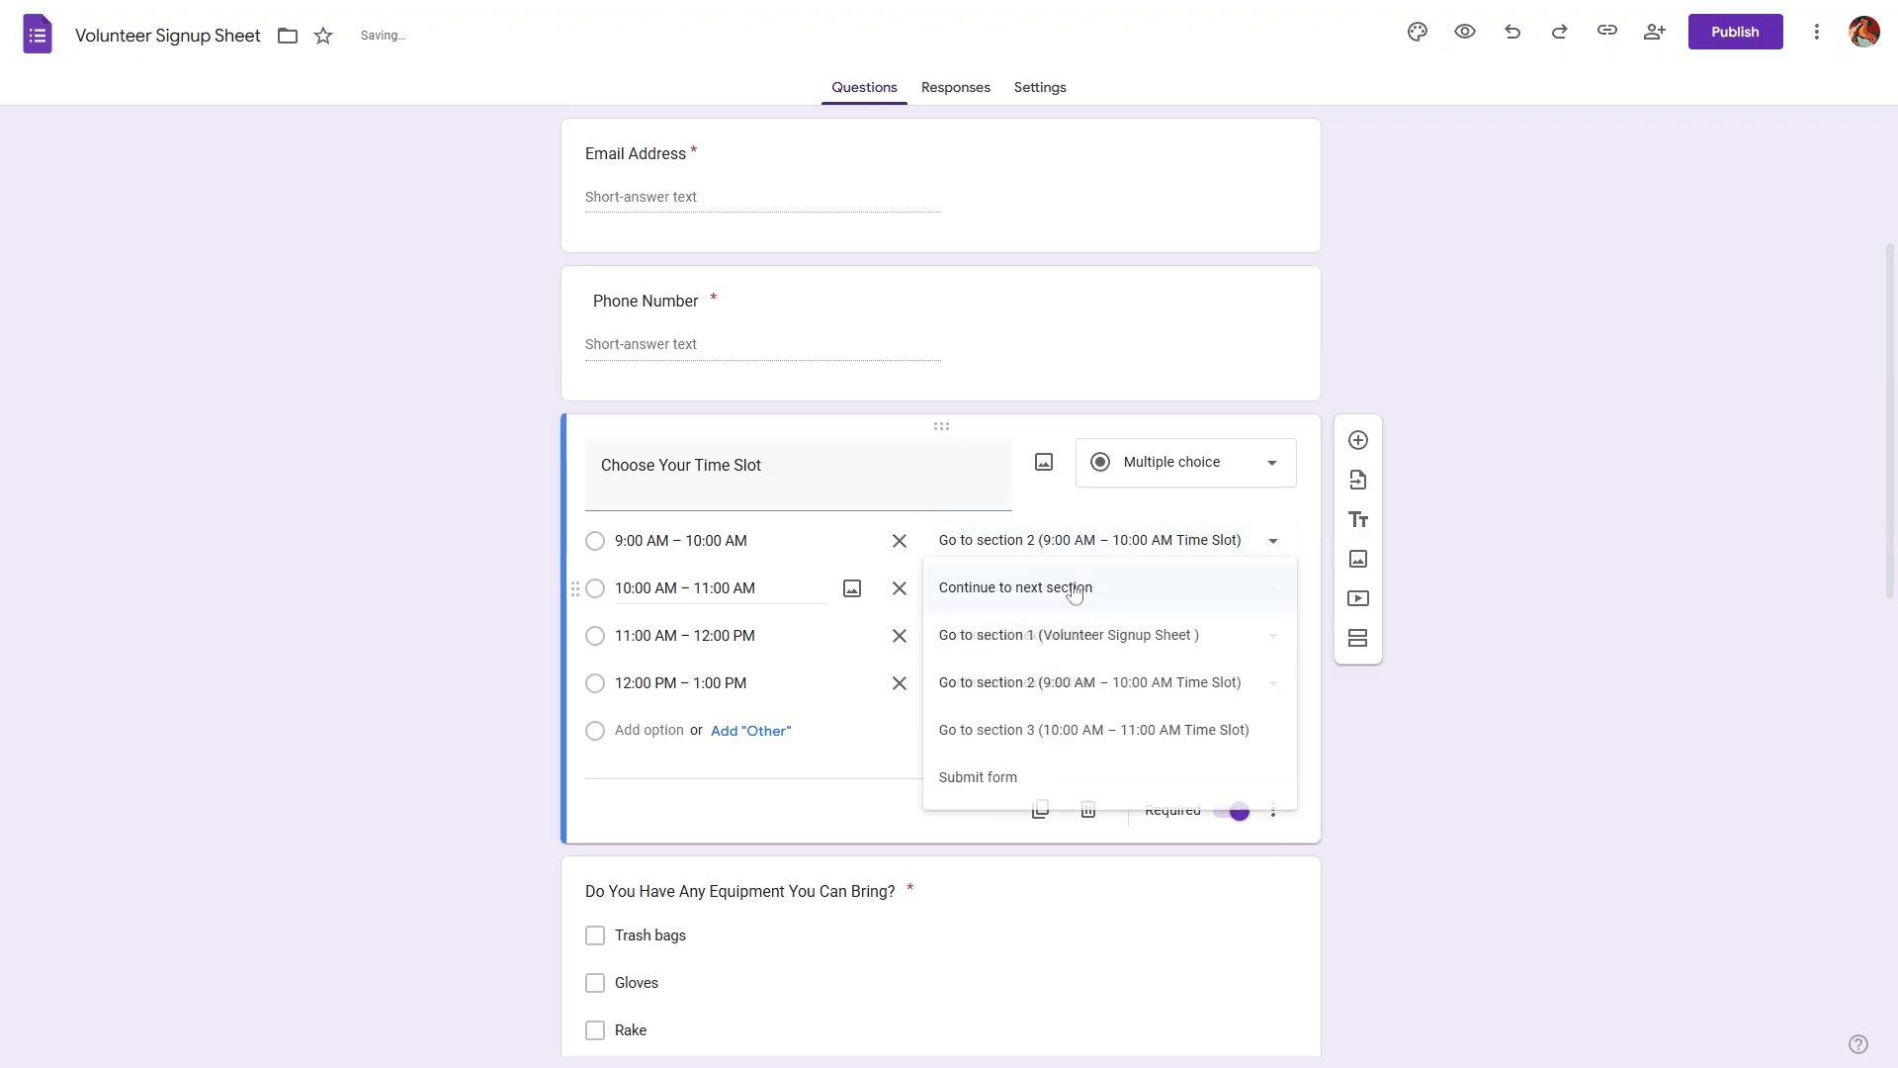
{"action": "left_click", "coordinate": [1031, 731]}
{"action": "scroll", "coordinate": [1525, 732], "scroll_direction": "up", "scroll_amount": 4}
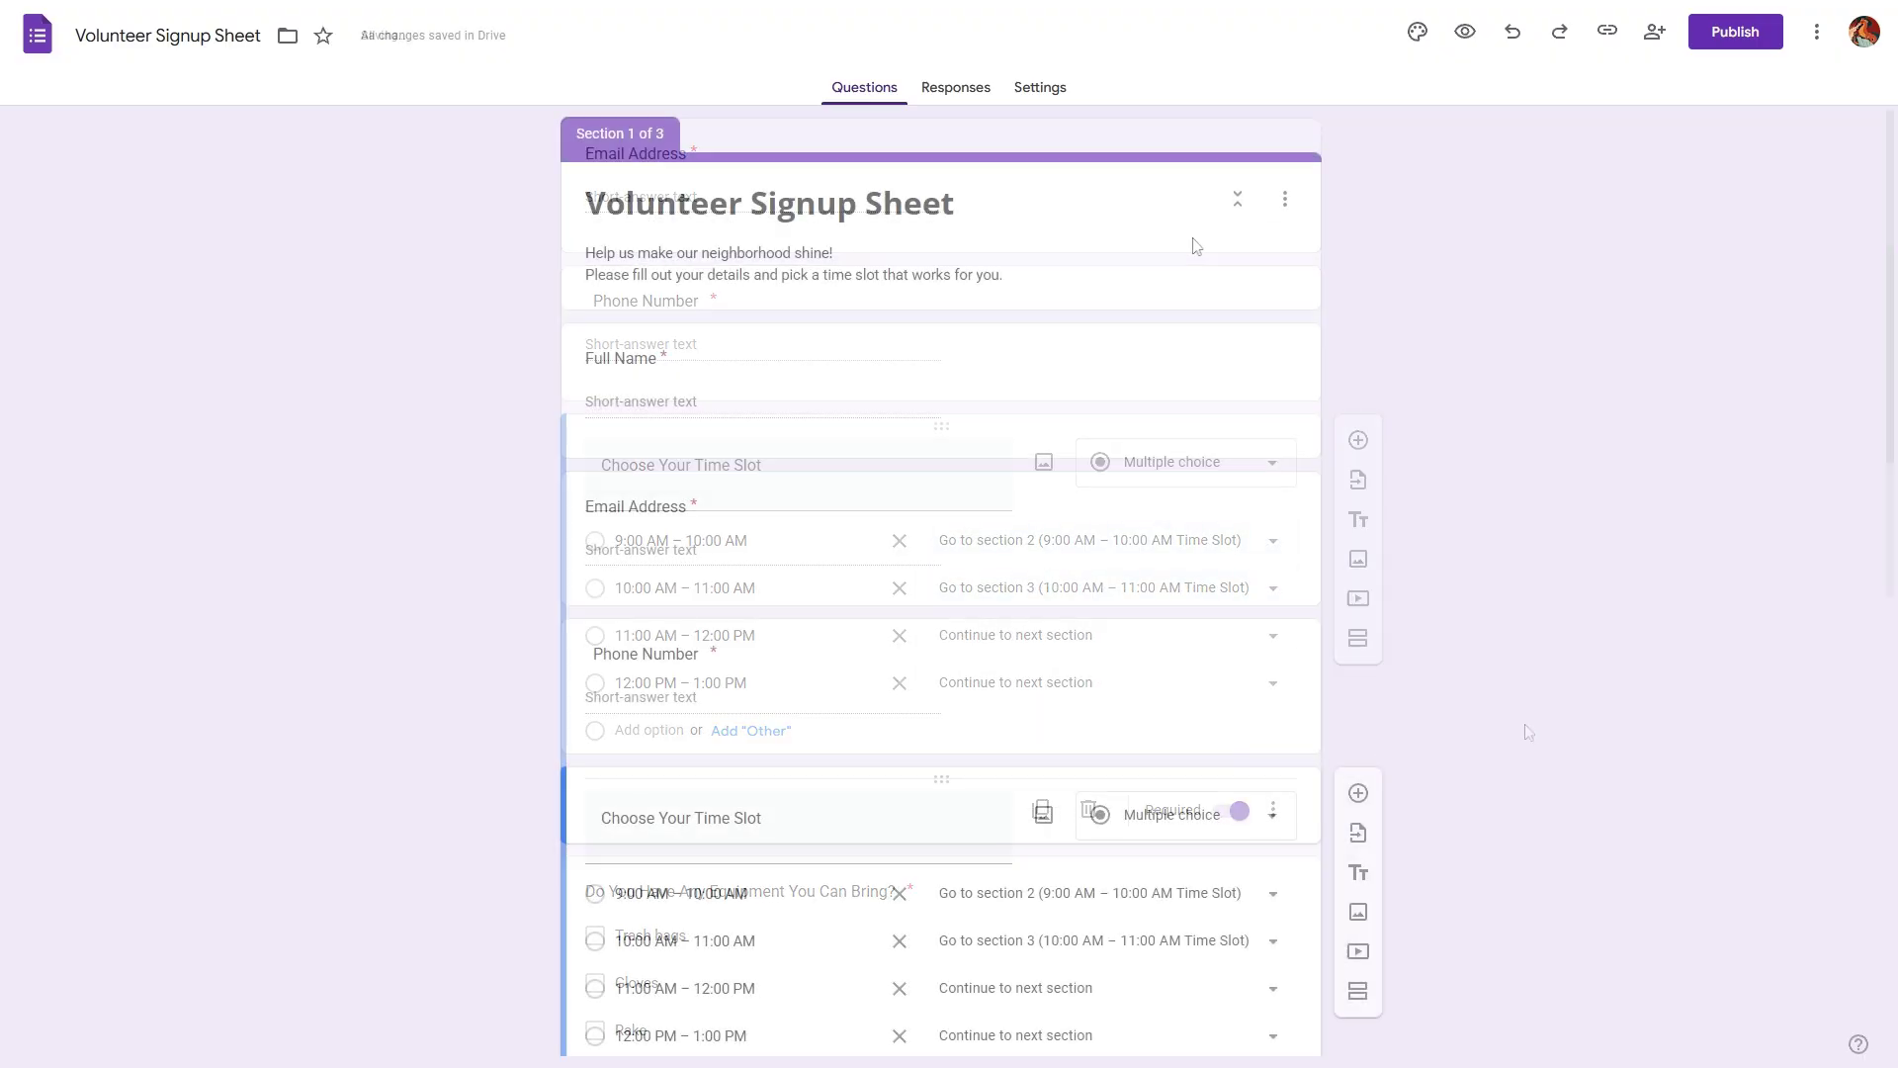
Set the theme's header, question and text fonts to Open Sans
{"action": "left_click", "coordinate": [1418, 32]}
{"action": "left_click", "coordinate": [1765, 263]}
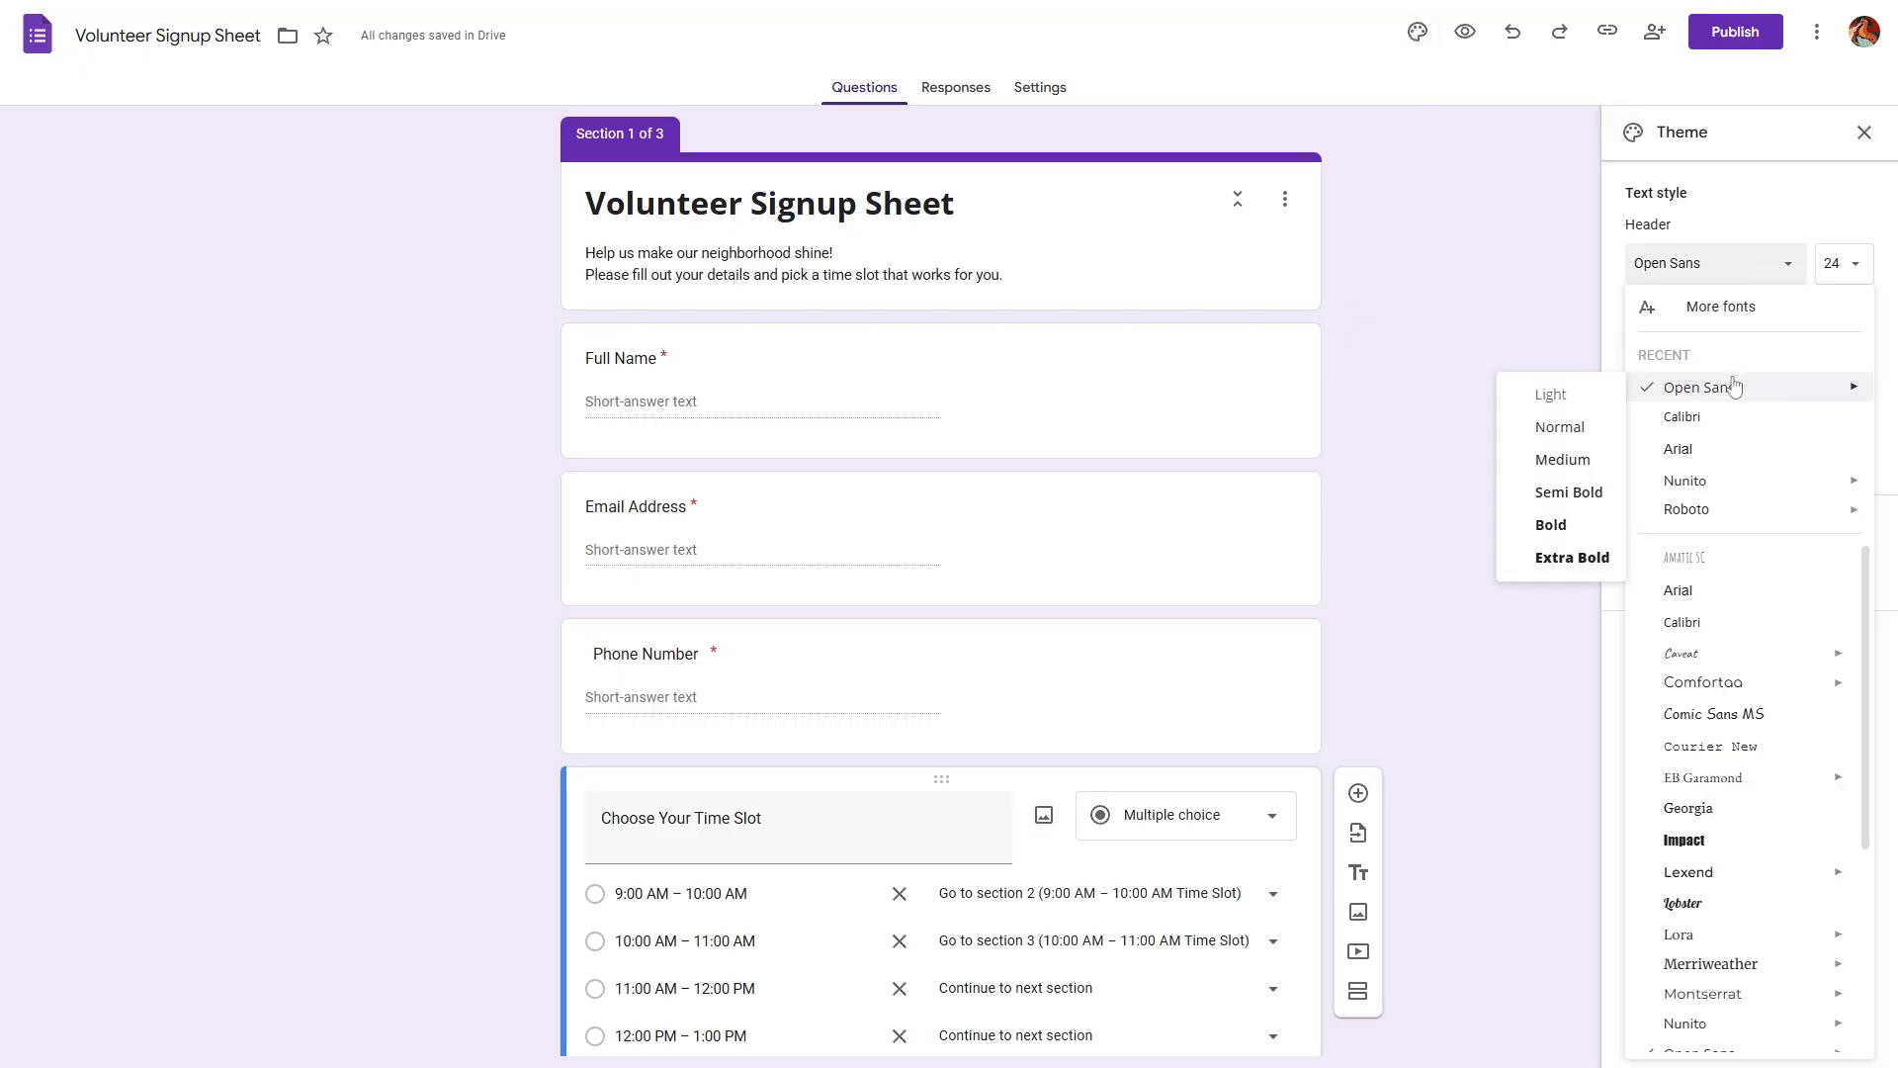
{"action": "left_click", "coordinate": [1735, 386]}
{"action": "left_click", "coordinate": [1715, 355]}
{"action": "left_click", "coordinate": [1716, 479]}
{"action": "left_click", "coordinate": [1710, 449]}
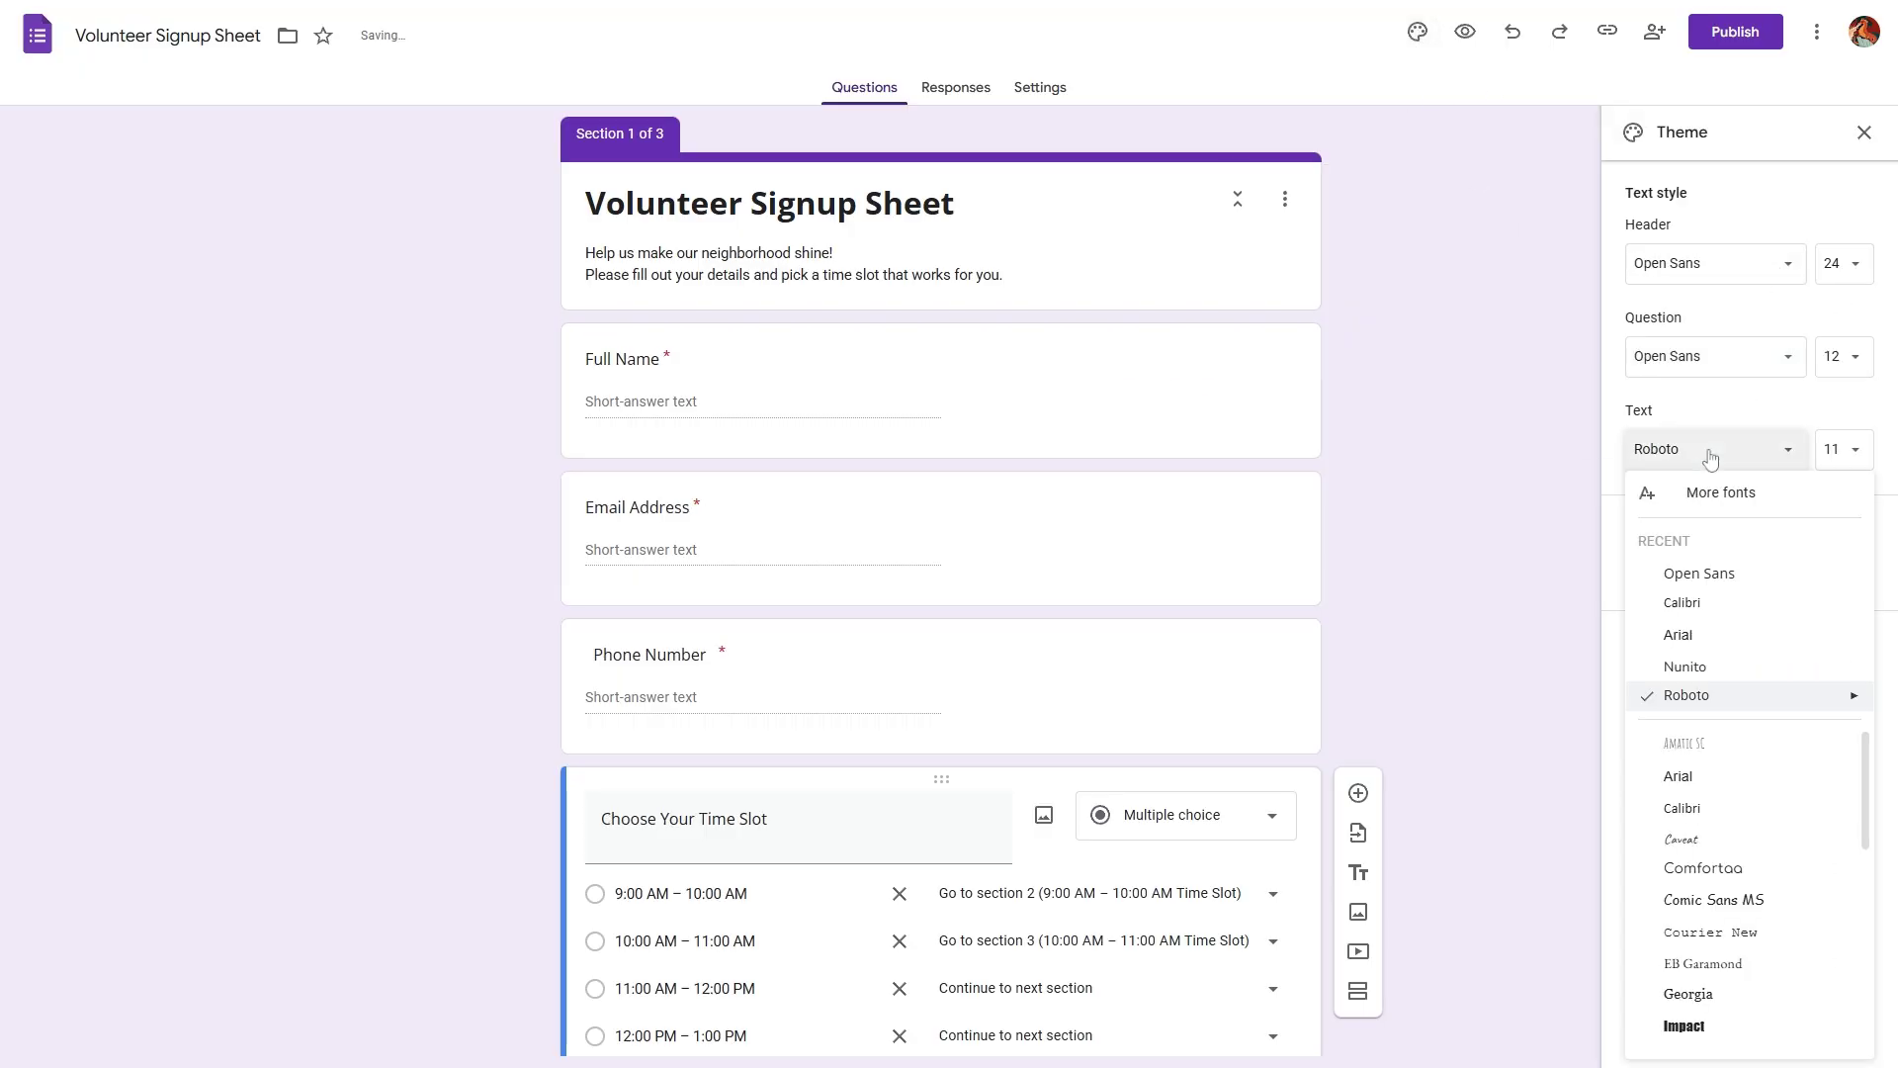
{"action": "left_click", "coordinate": [1698, 574]}
Insert the purple bubbles header image from the theme gallery
{"action": "left_click", "coordinate": [1680, 568]}
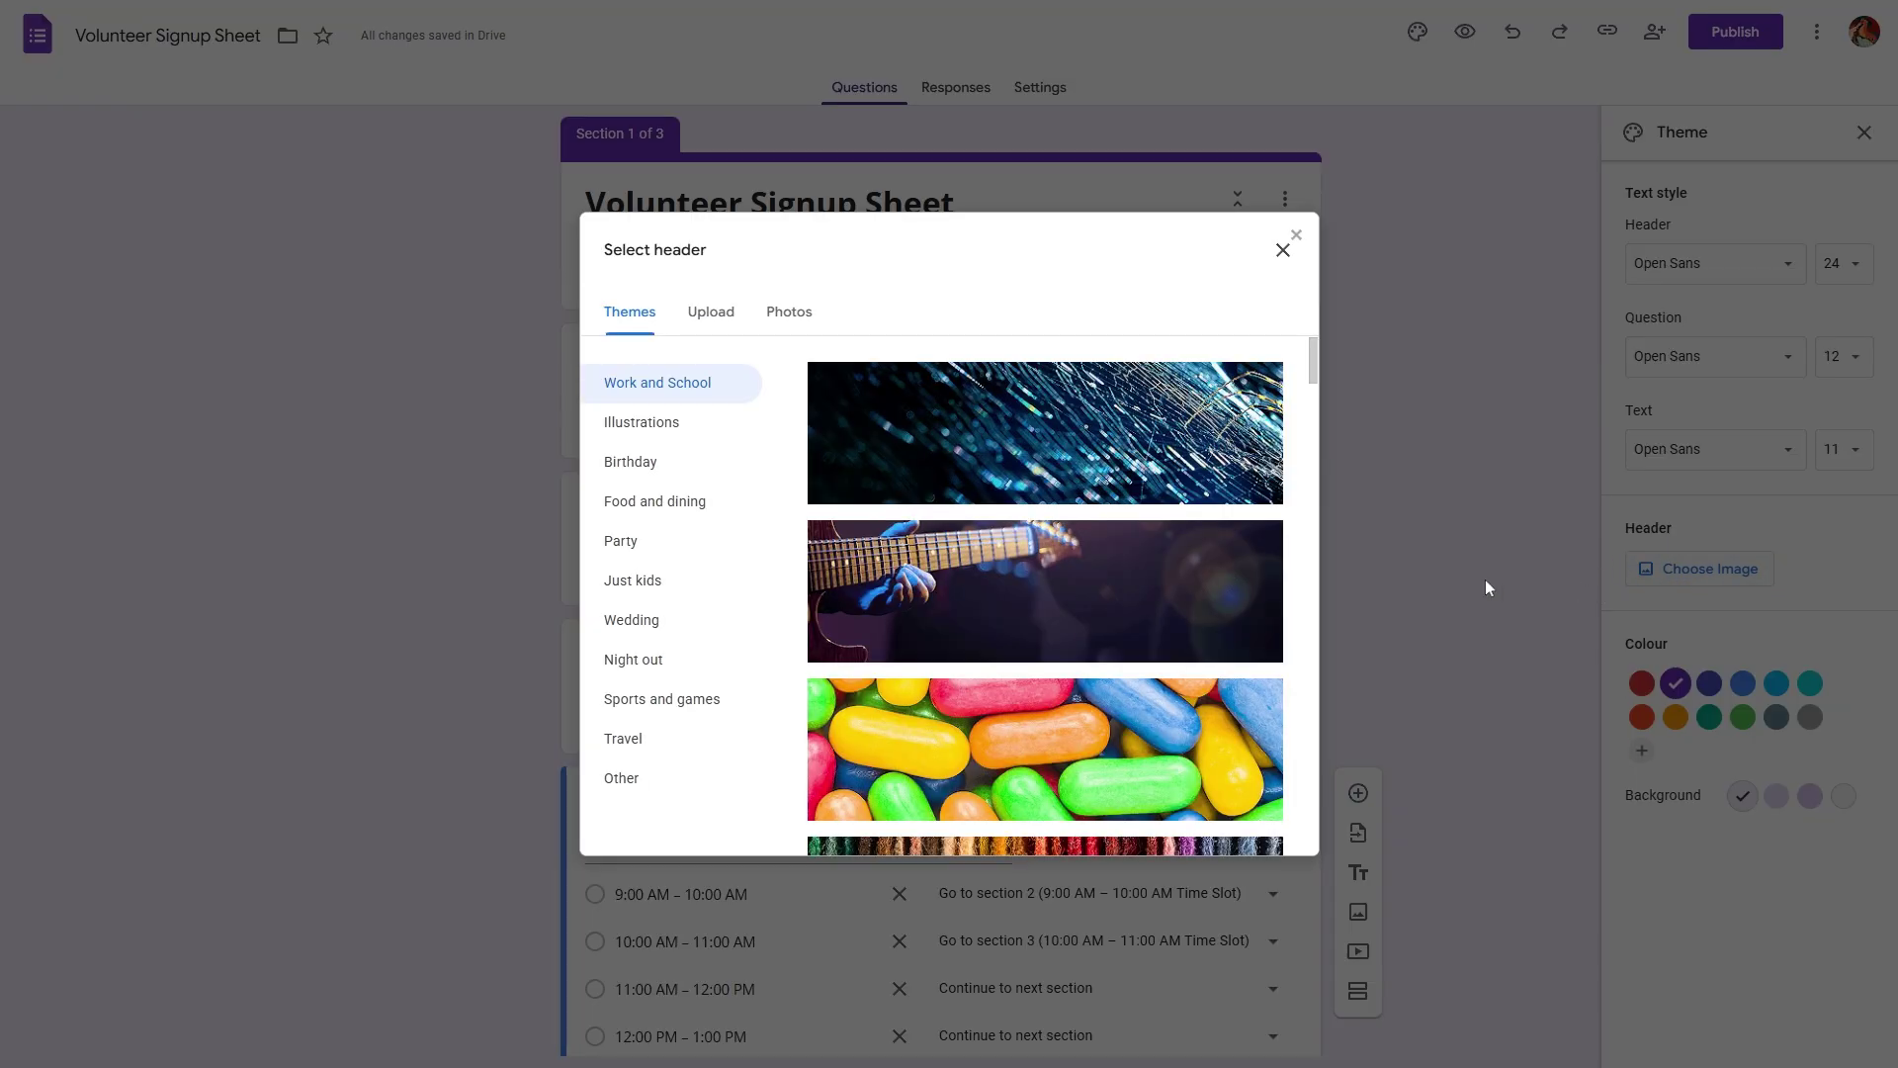
{"action": "left_click", "coordinate": [1080, 442]}
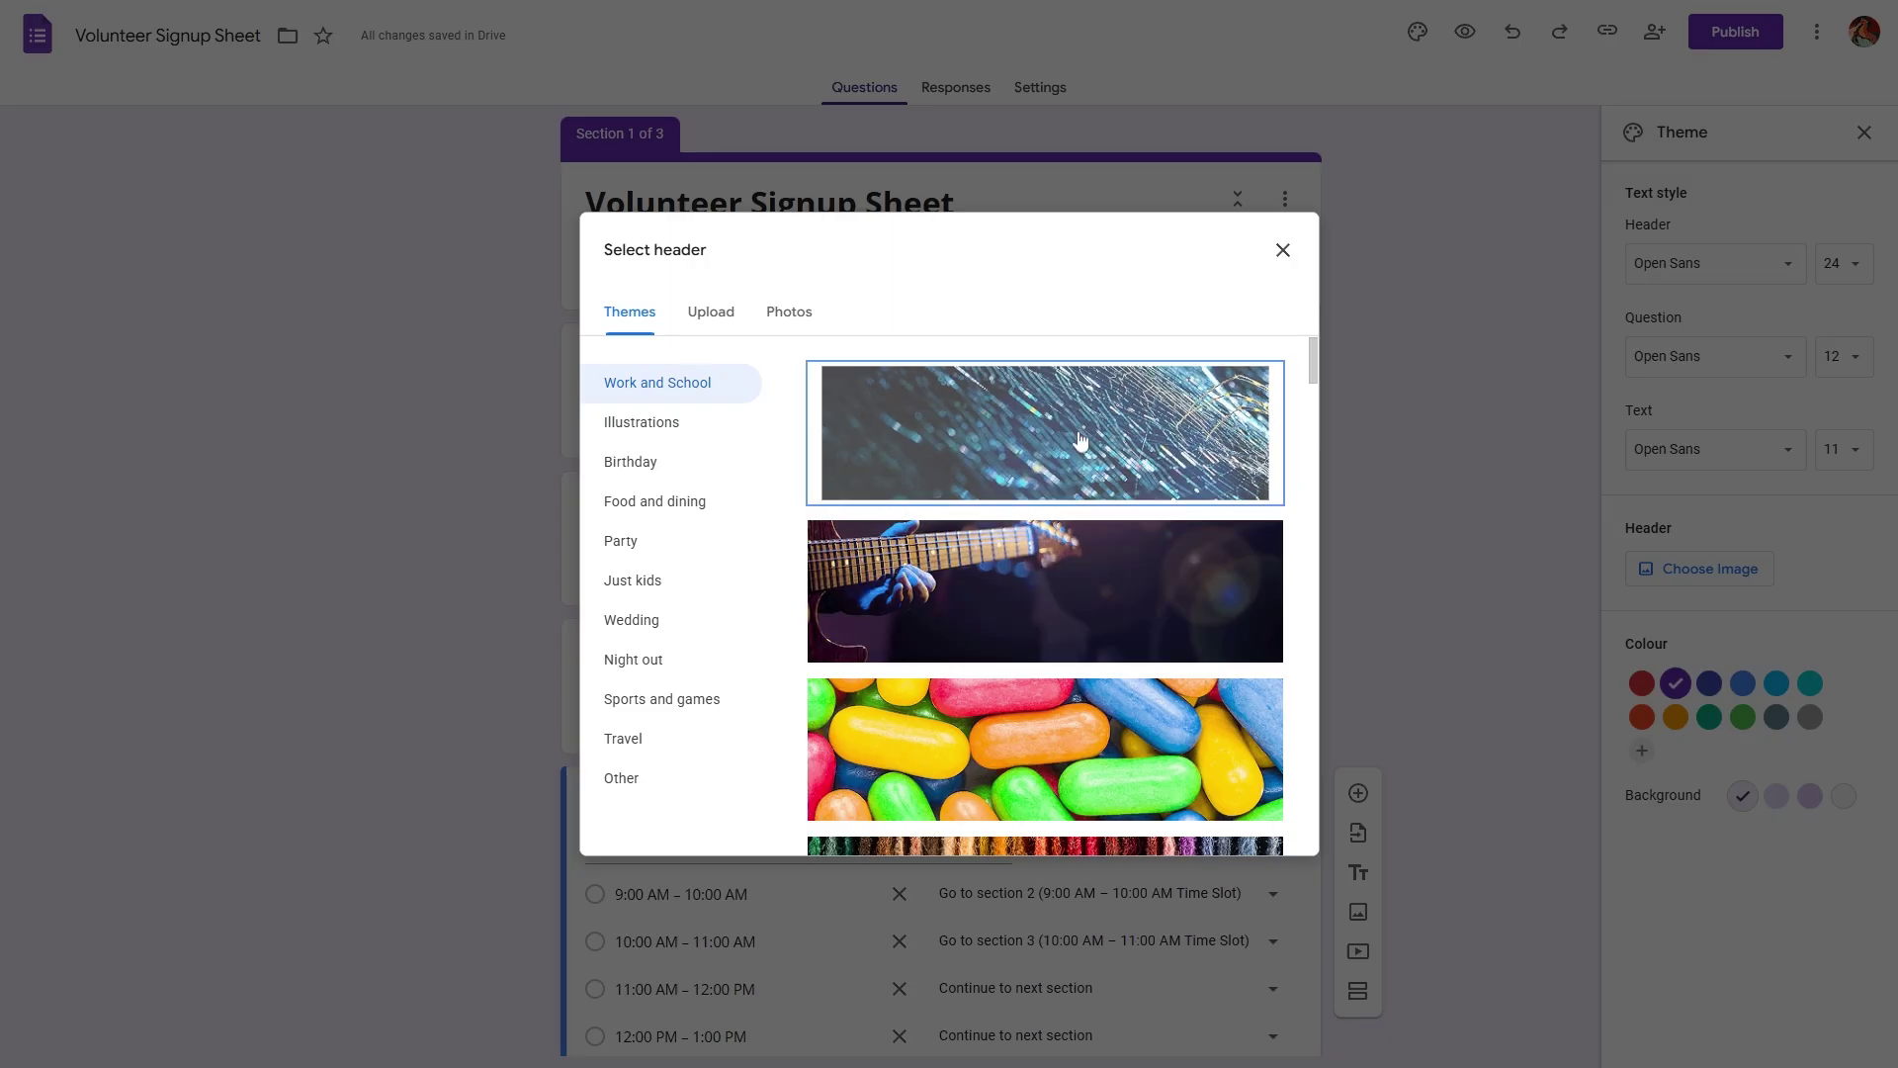
{"action": "scroll", "coordinate": [1072, 594], "scroll_direction": "down", "scroll_amount": 5}
{"action": "left_click", "coordinate": [1069, 731]}
{"action": "left_click", "coordinate": [1275, 838]}
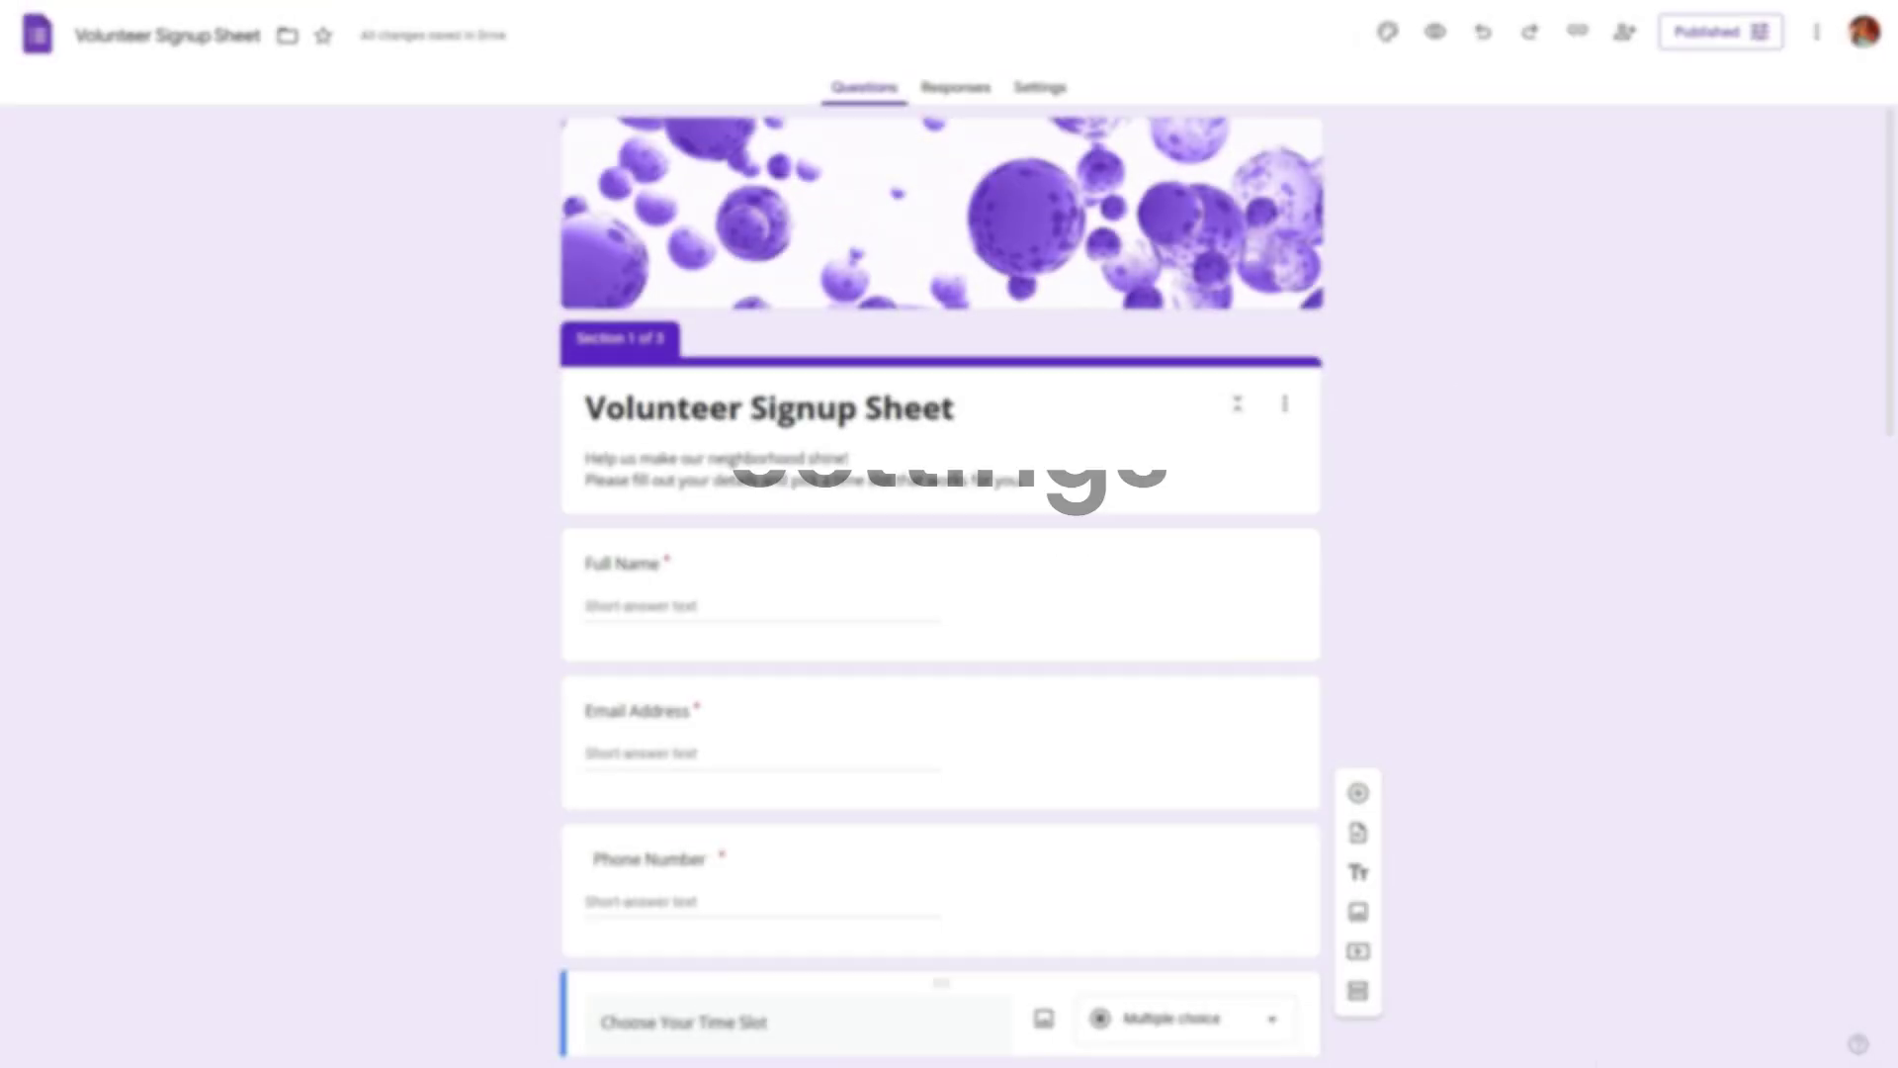
In response settings, require verified email addresses
{"action": "left_click", "coordinate": [1043, 96]}
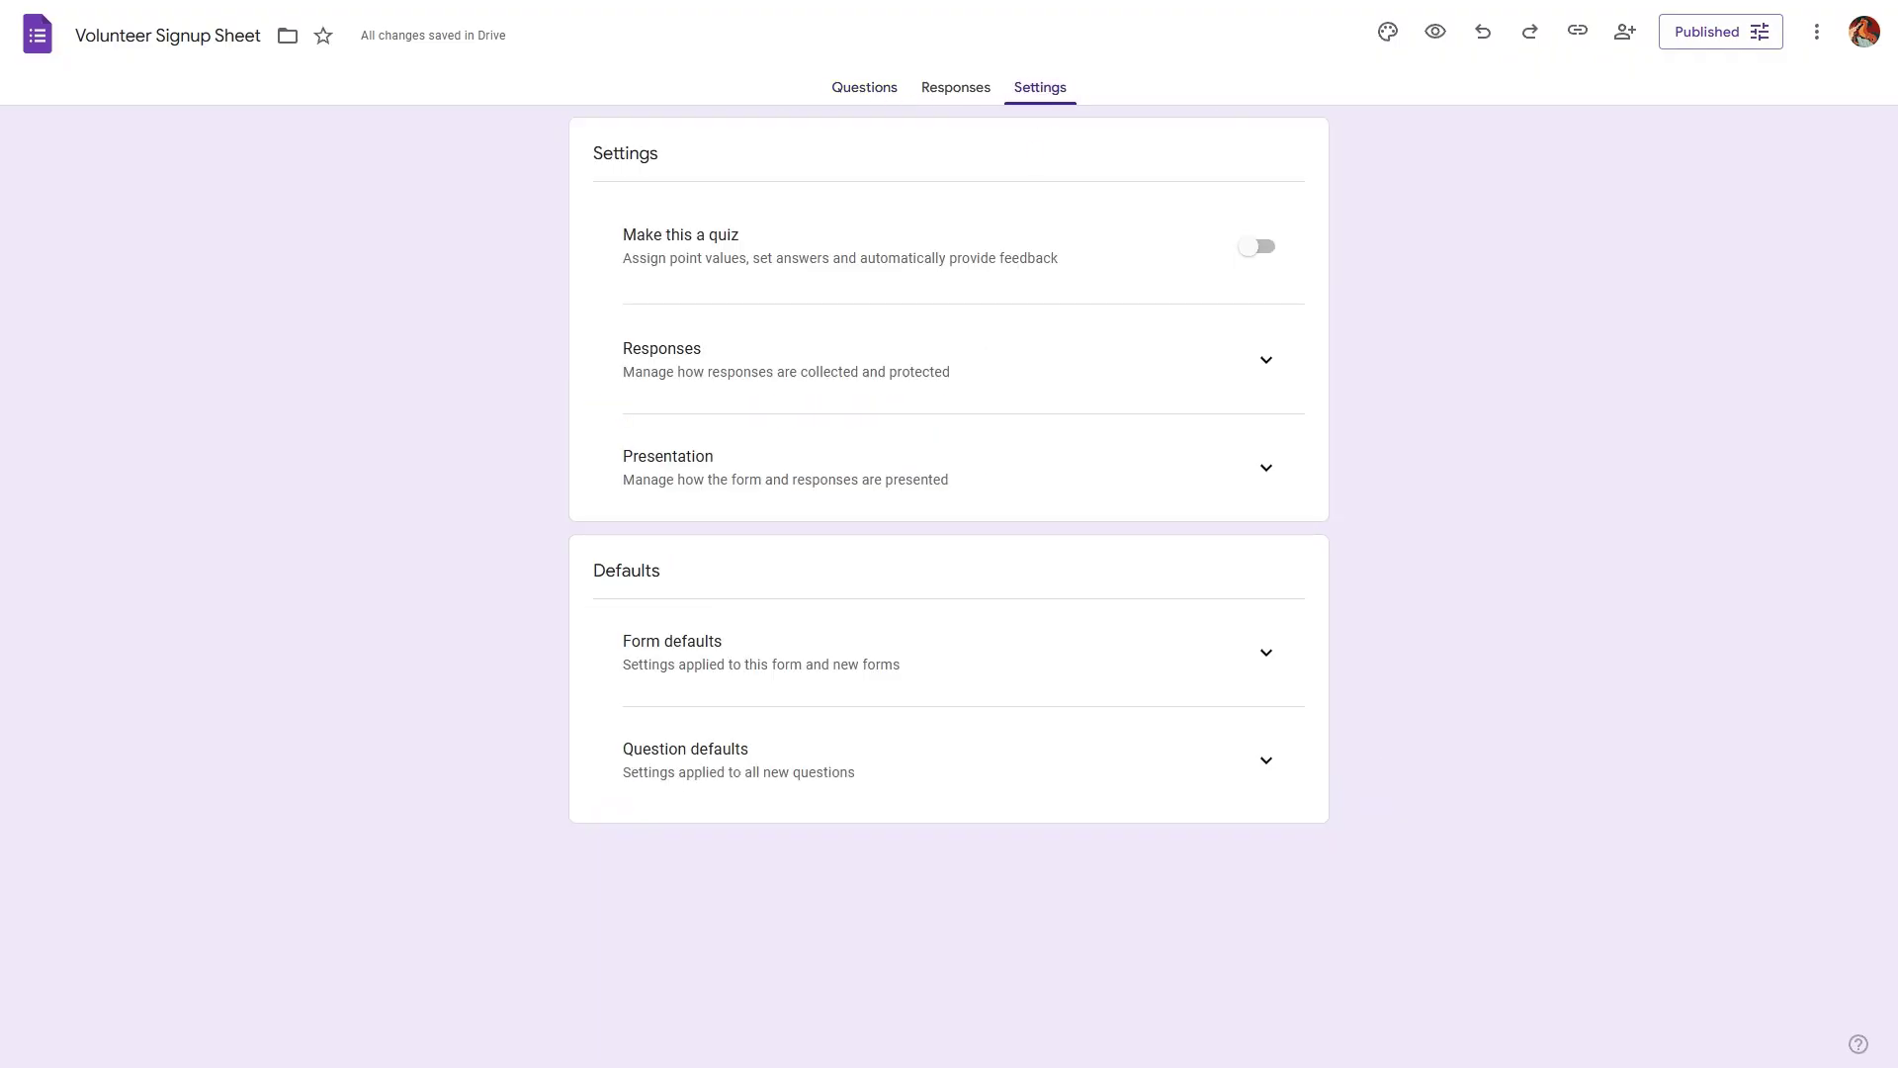
{"action": "left_click", "coordinate": [1267, 360]}
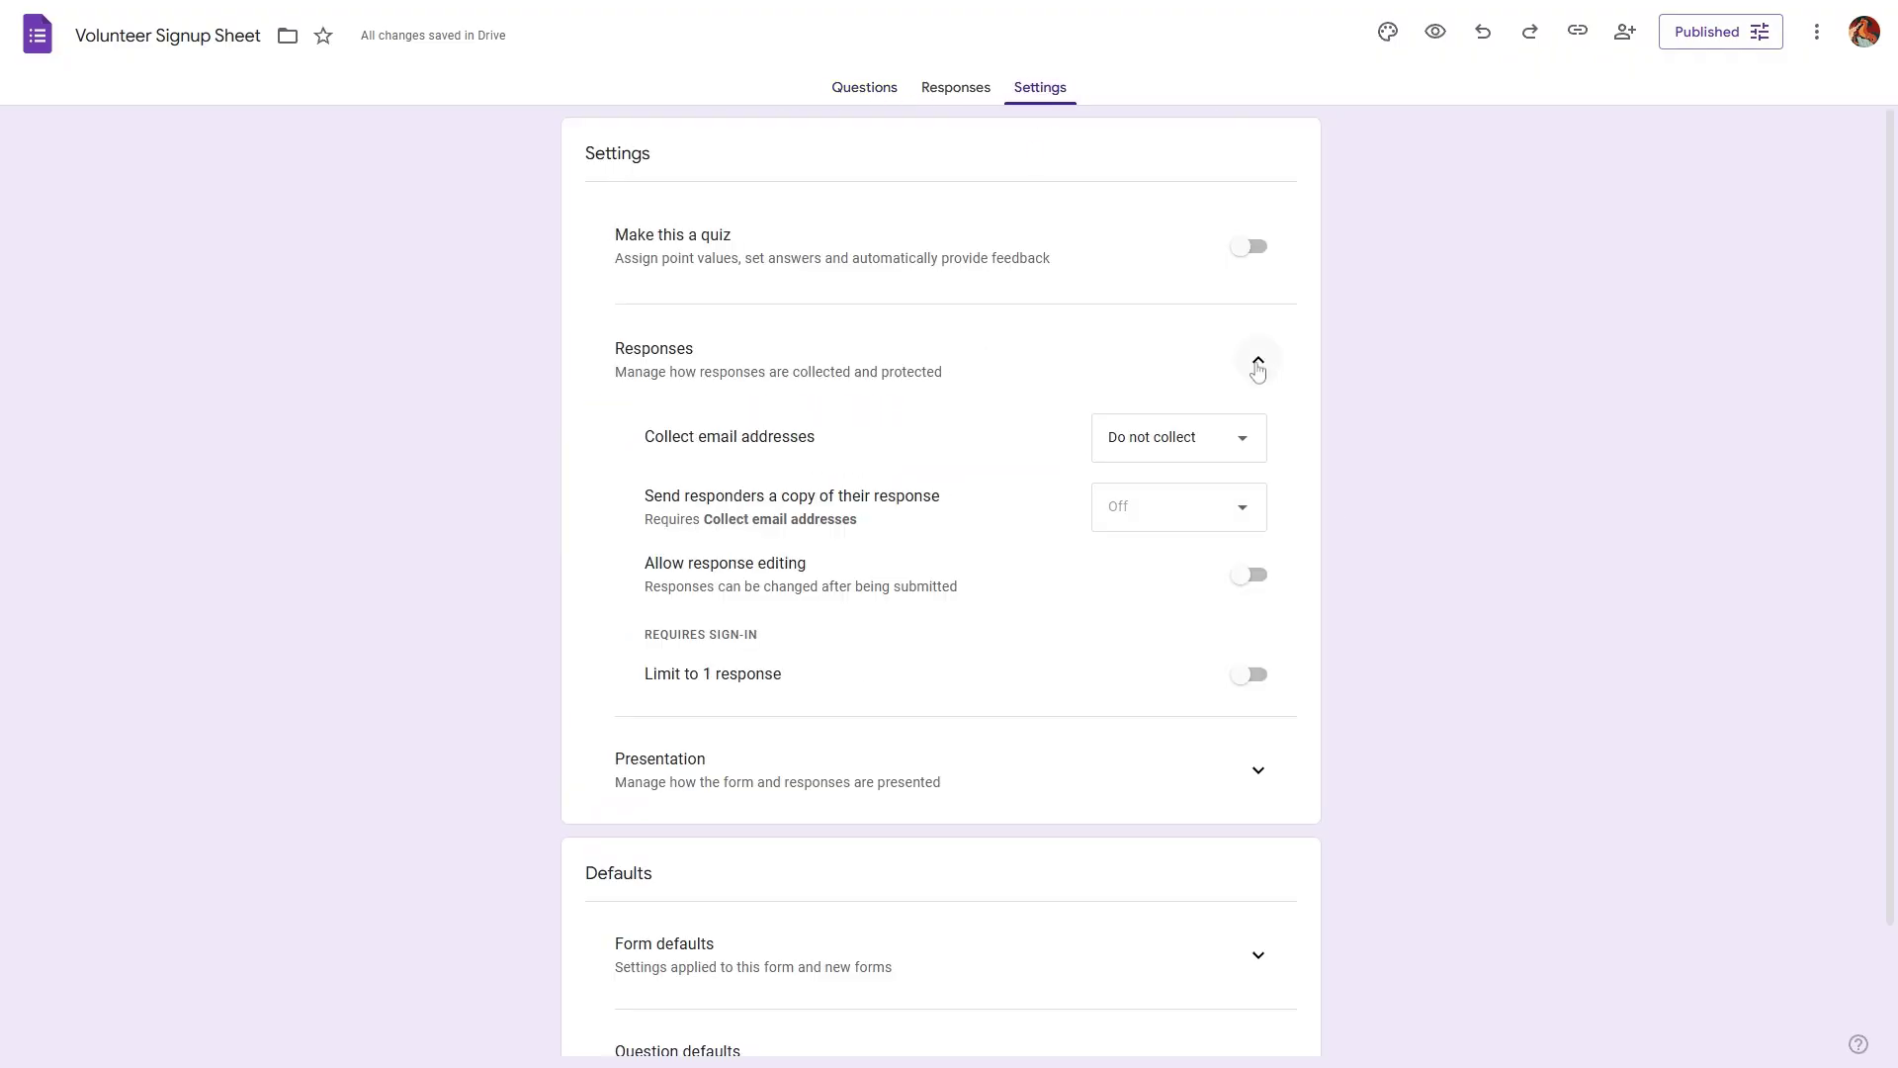
{"action": "left_click_drag", "start_coordinate": [638, 457], "coordinate": [806, 436]}
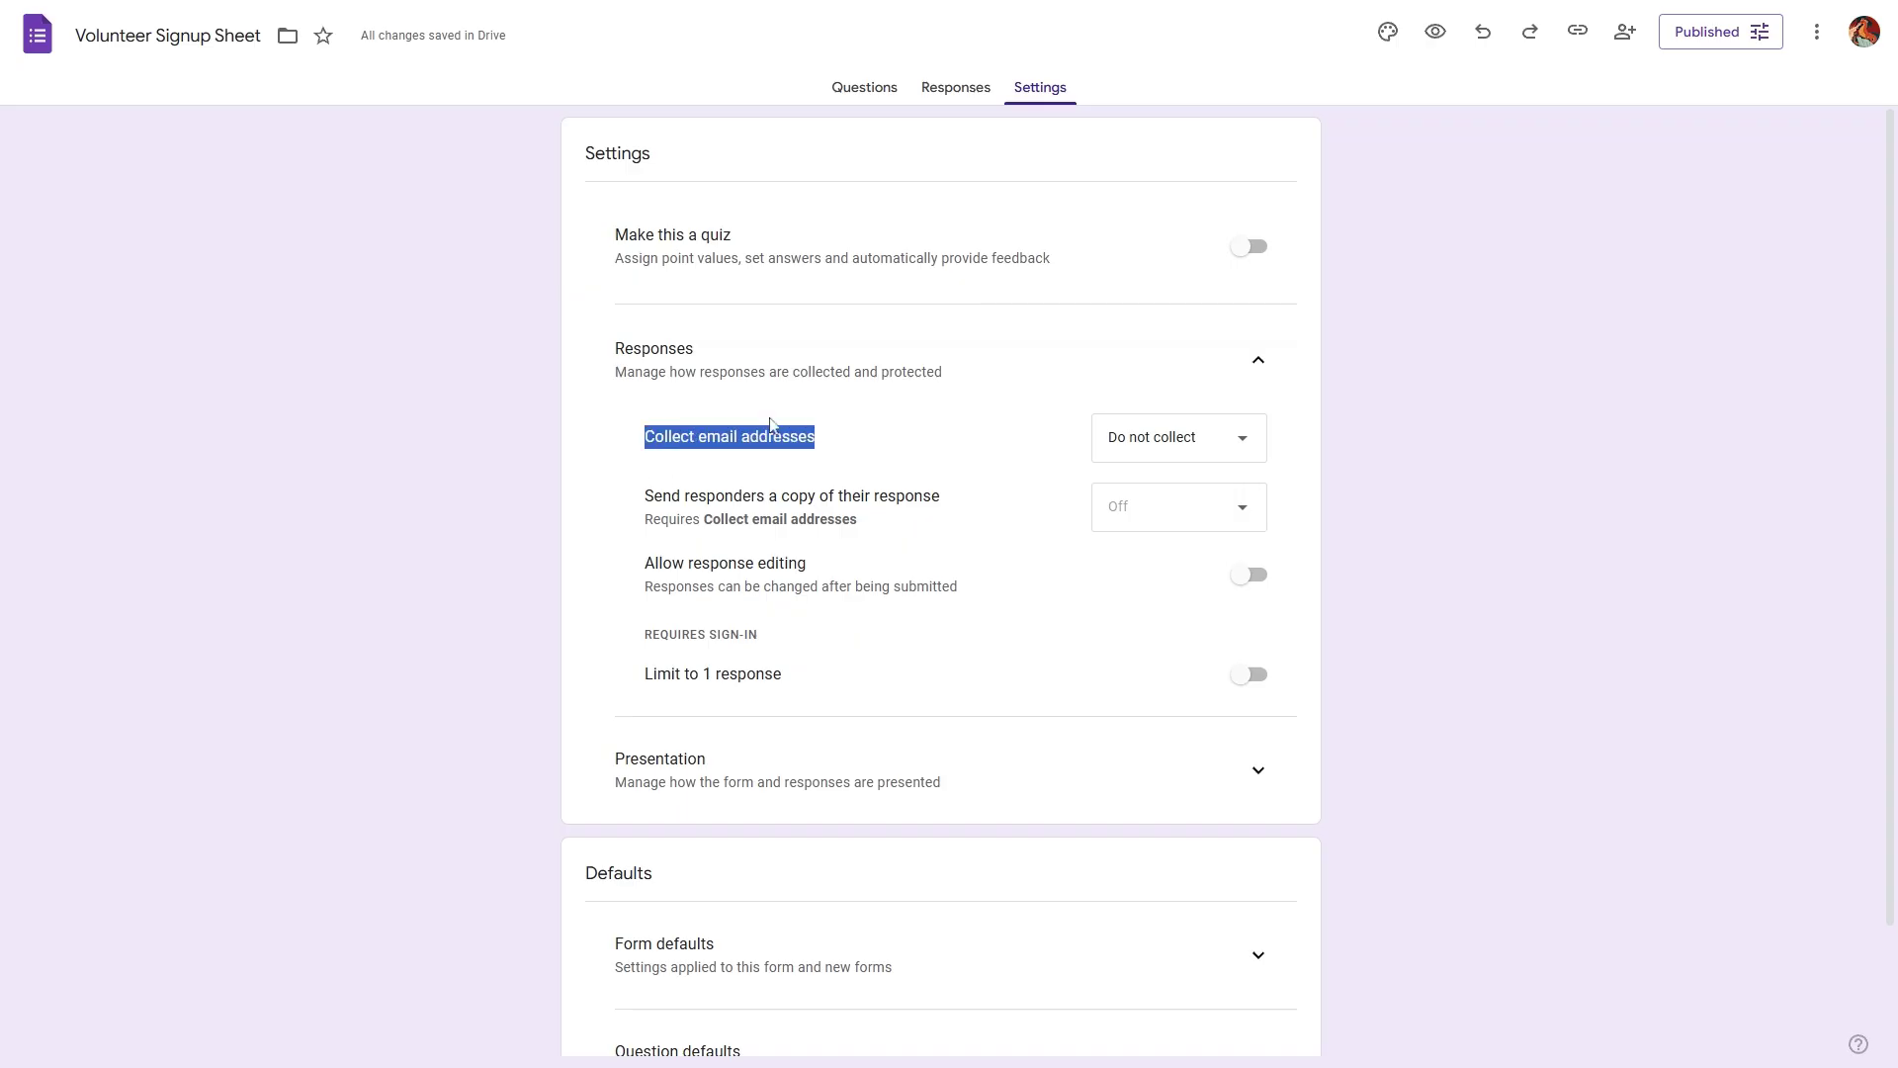
{"action": "left_click", "coordinate": [1246, 441]}
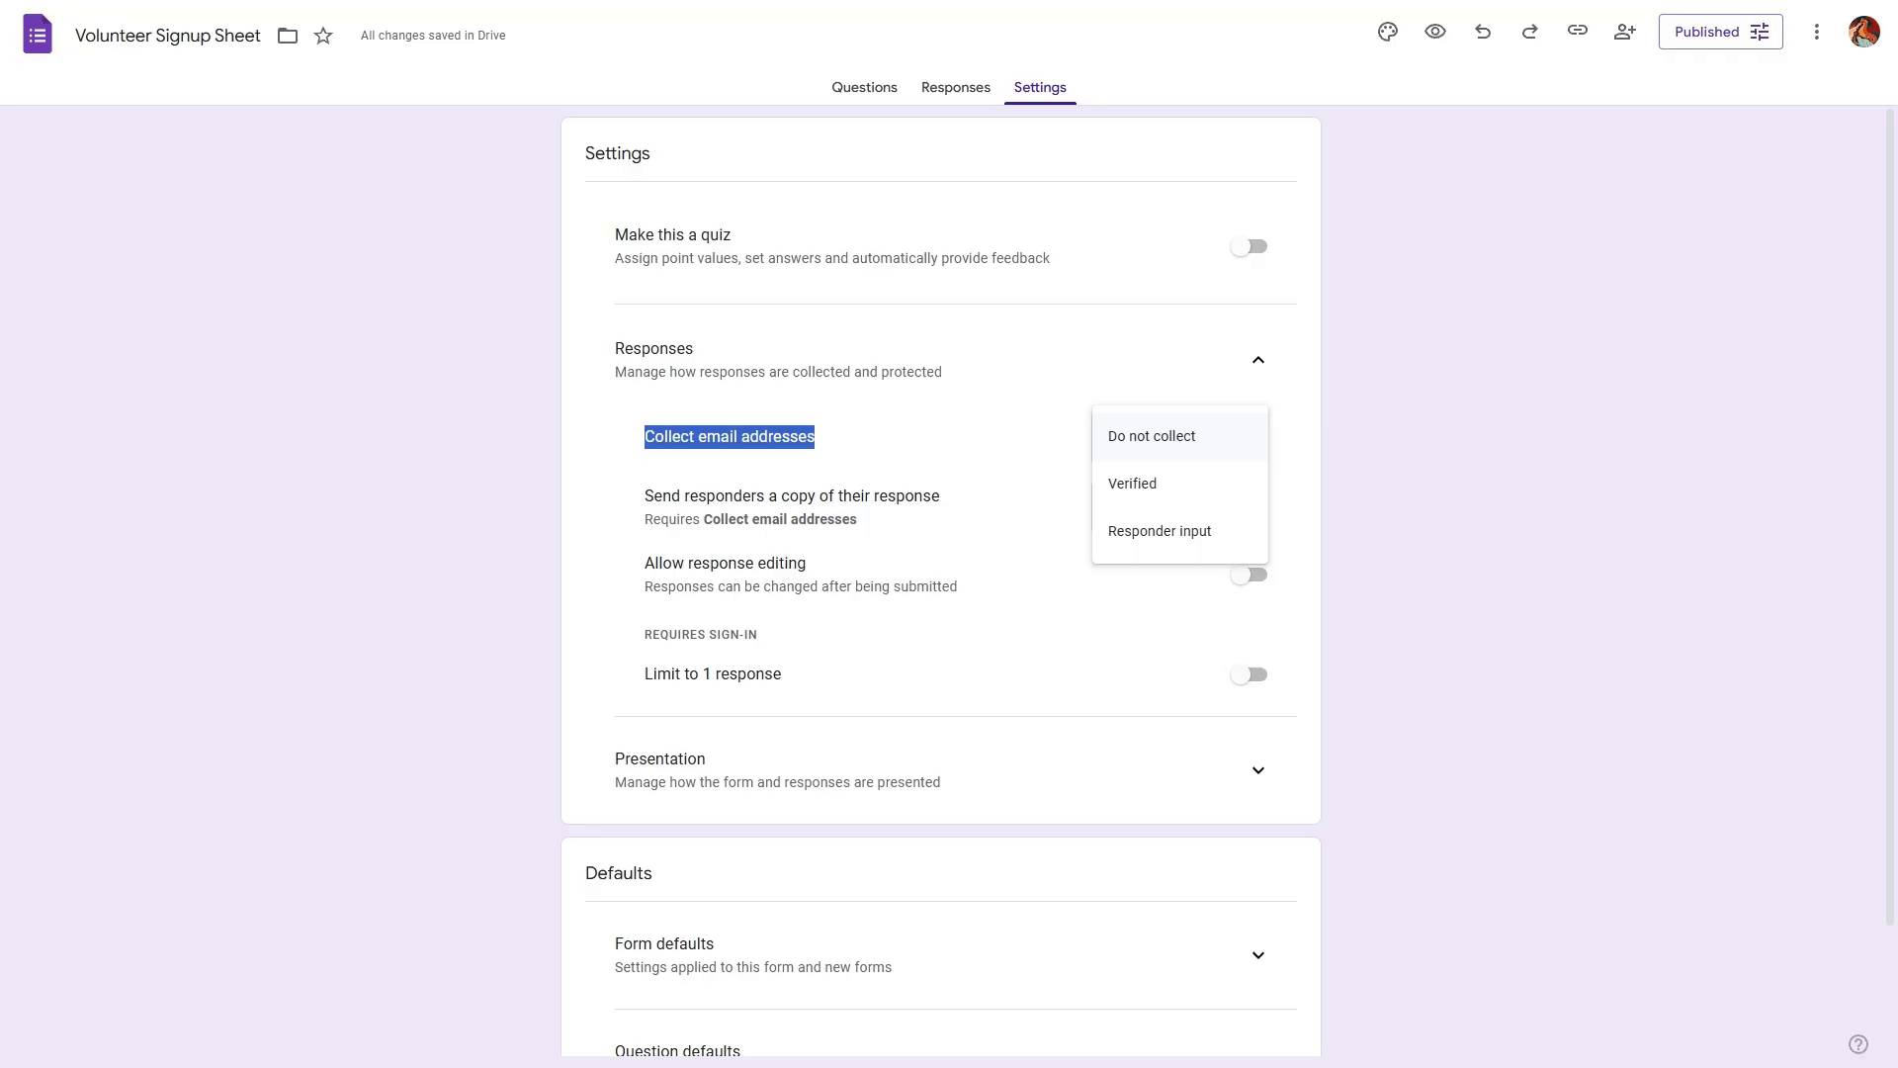
{"action": "left_click", "coordinate": [1166, 486]}
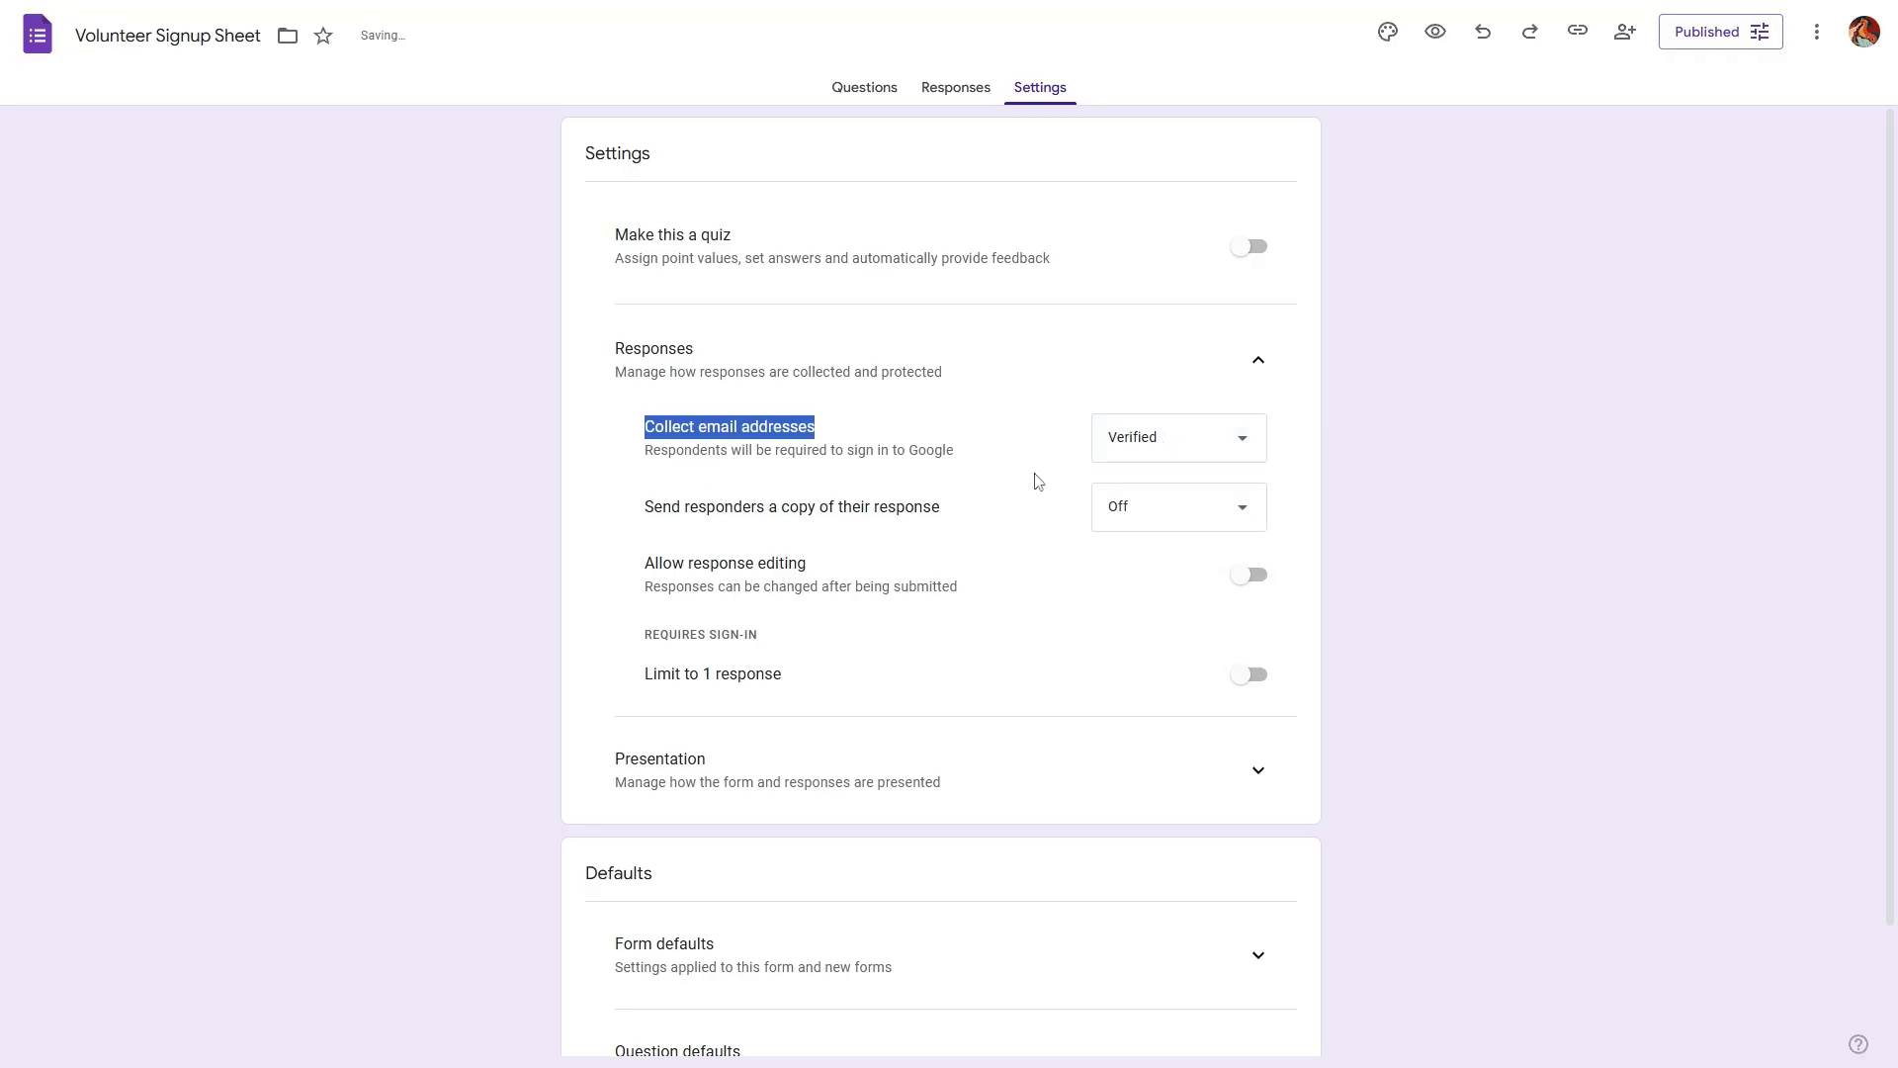
{"action": "left_click", "coordinate": [980, 443]}
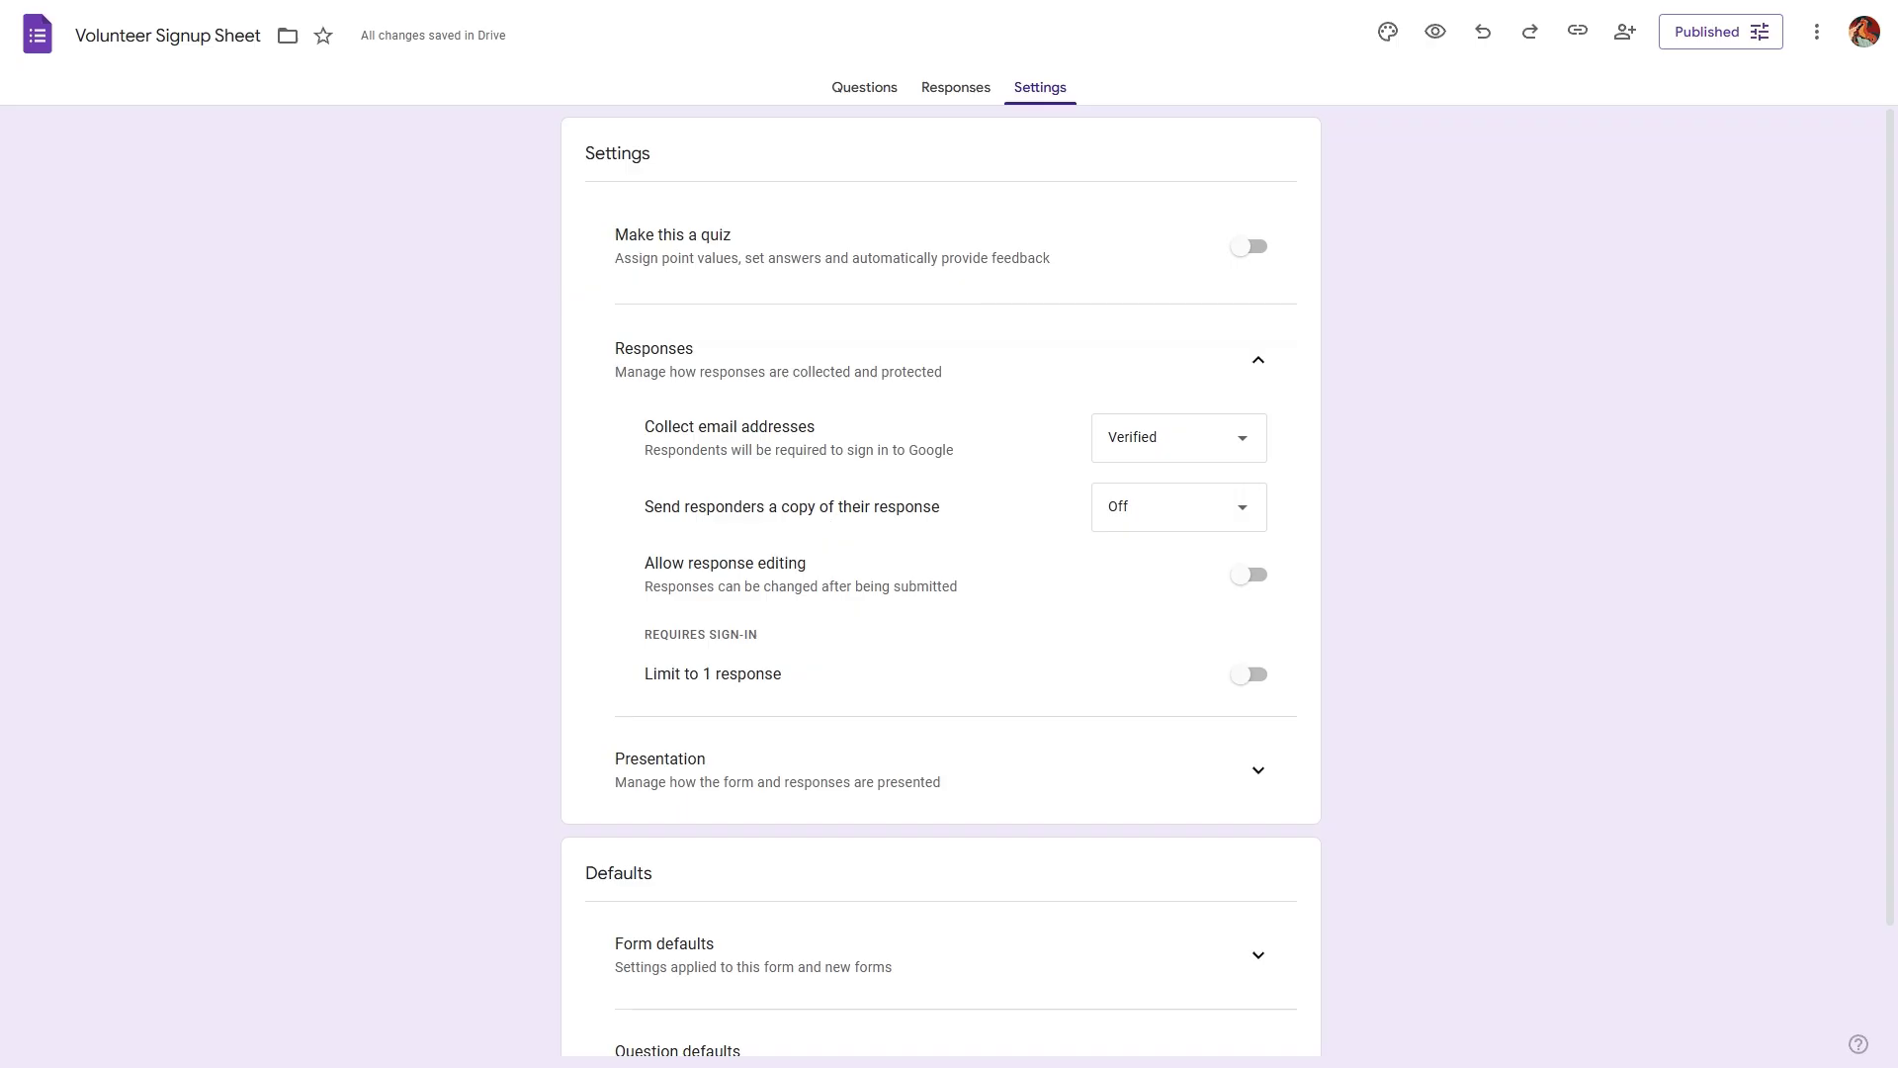
Send responders a copy of their response only when requested
{"action": "left_click_drag", "start_coordinate": [935, 507], "coordinate": [640, 529]}
{"action": "left_click", "coordinate": [1161, 508]}
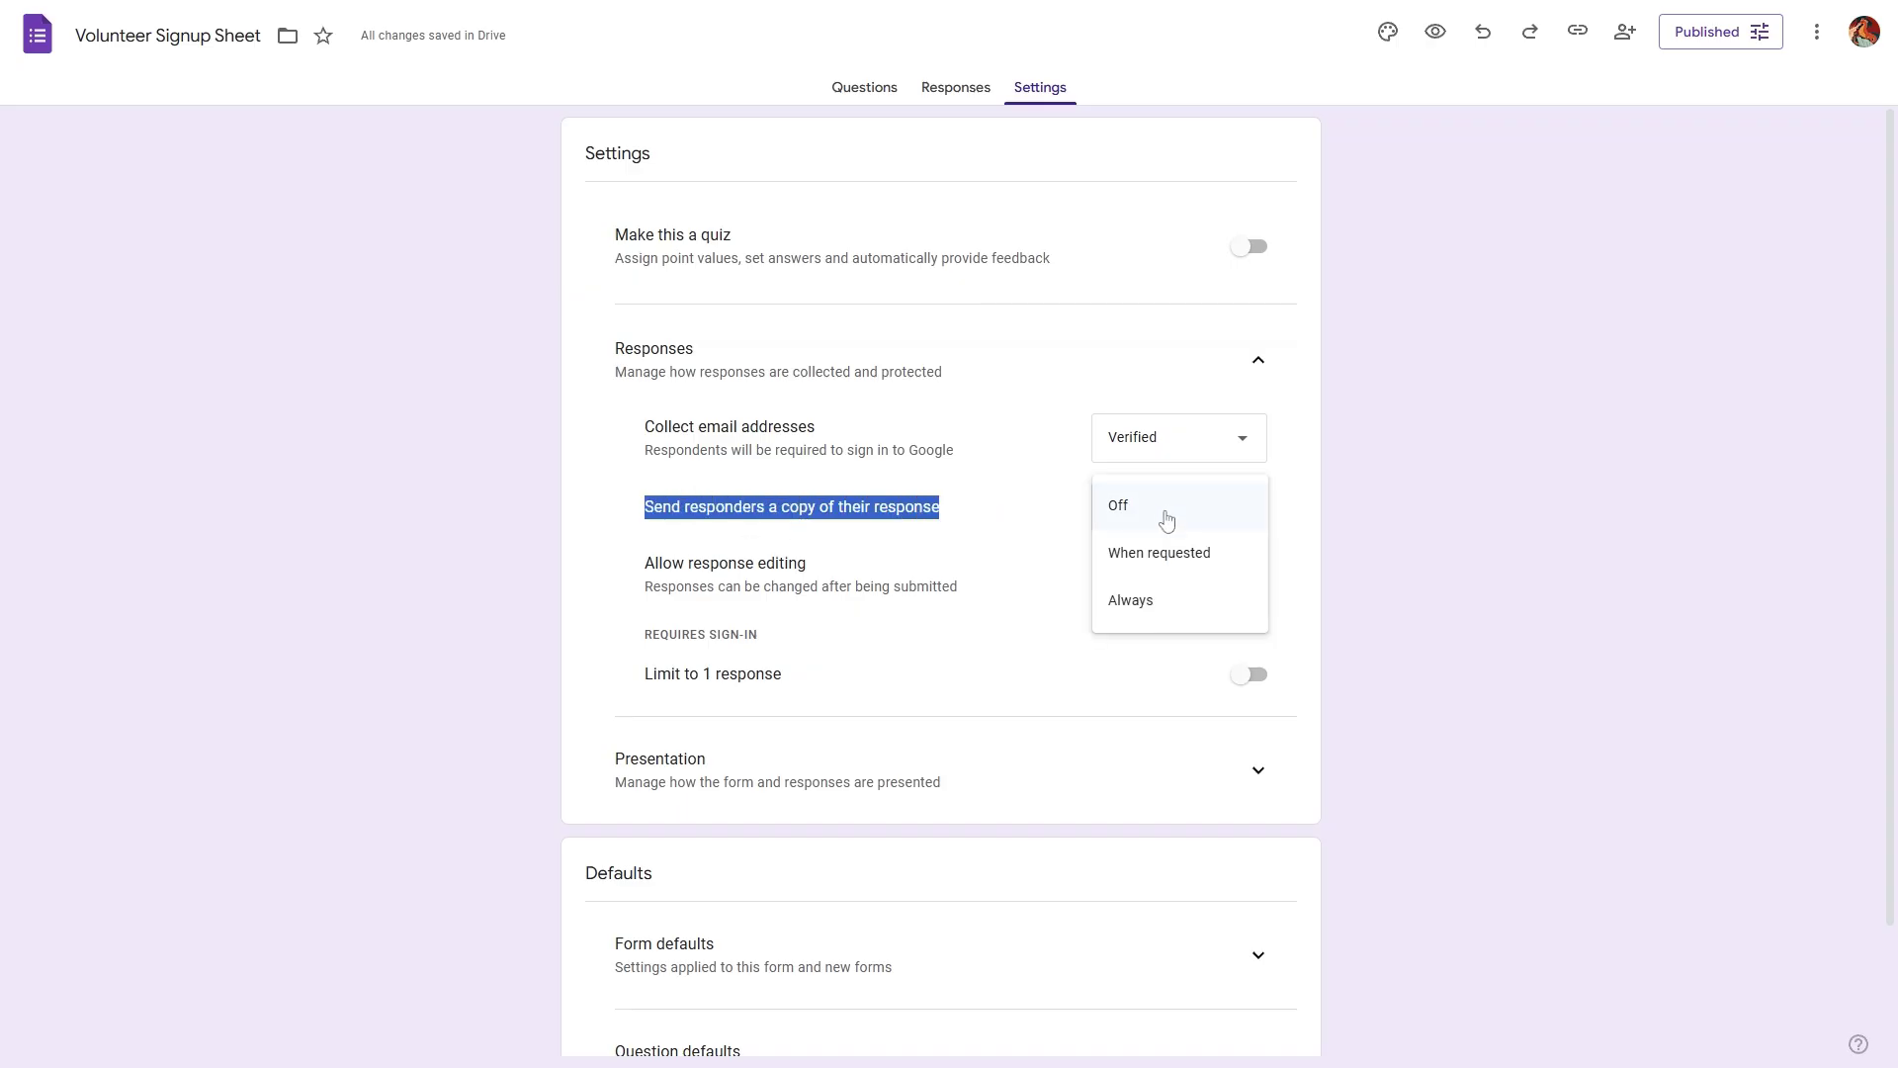
{"action": "left_click", "coordinate": [1162, 600]}
{"action": "left_click", "coordinate": [1161, 521]}
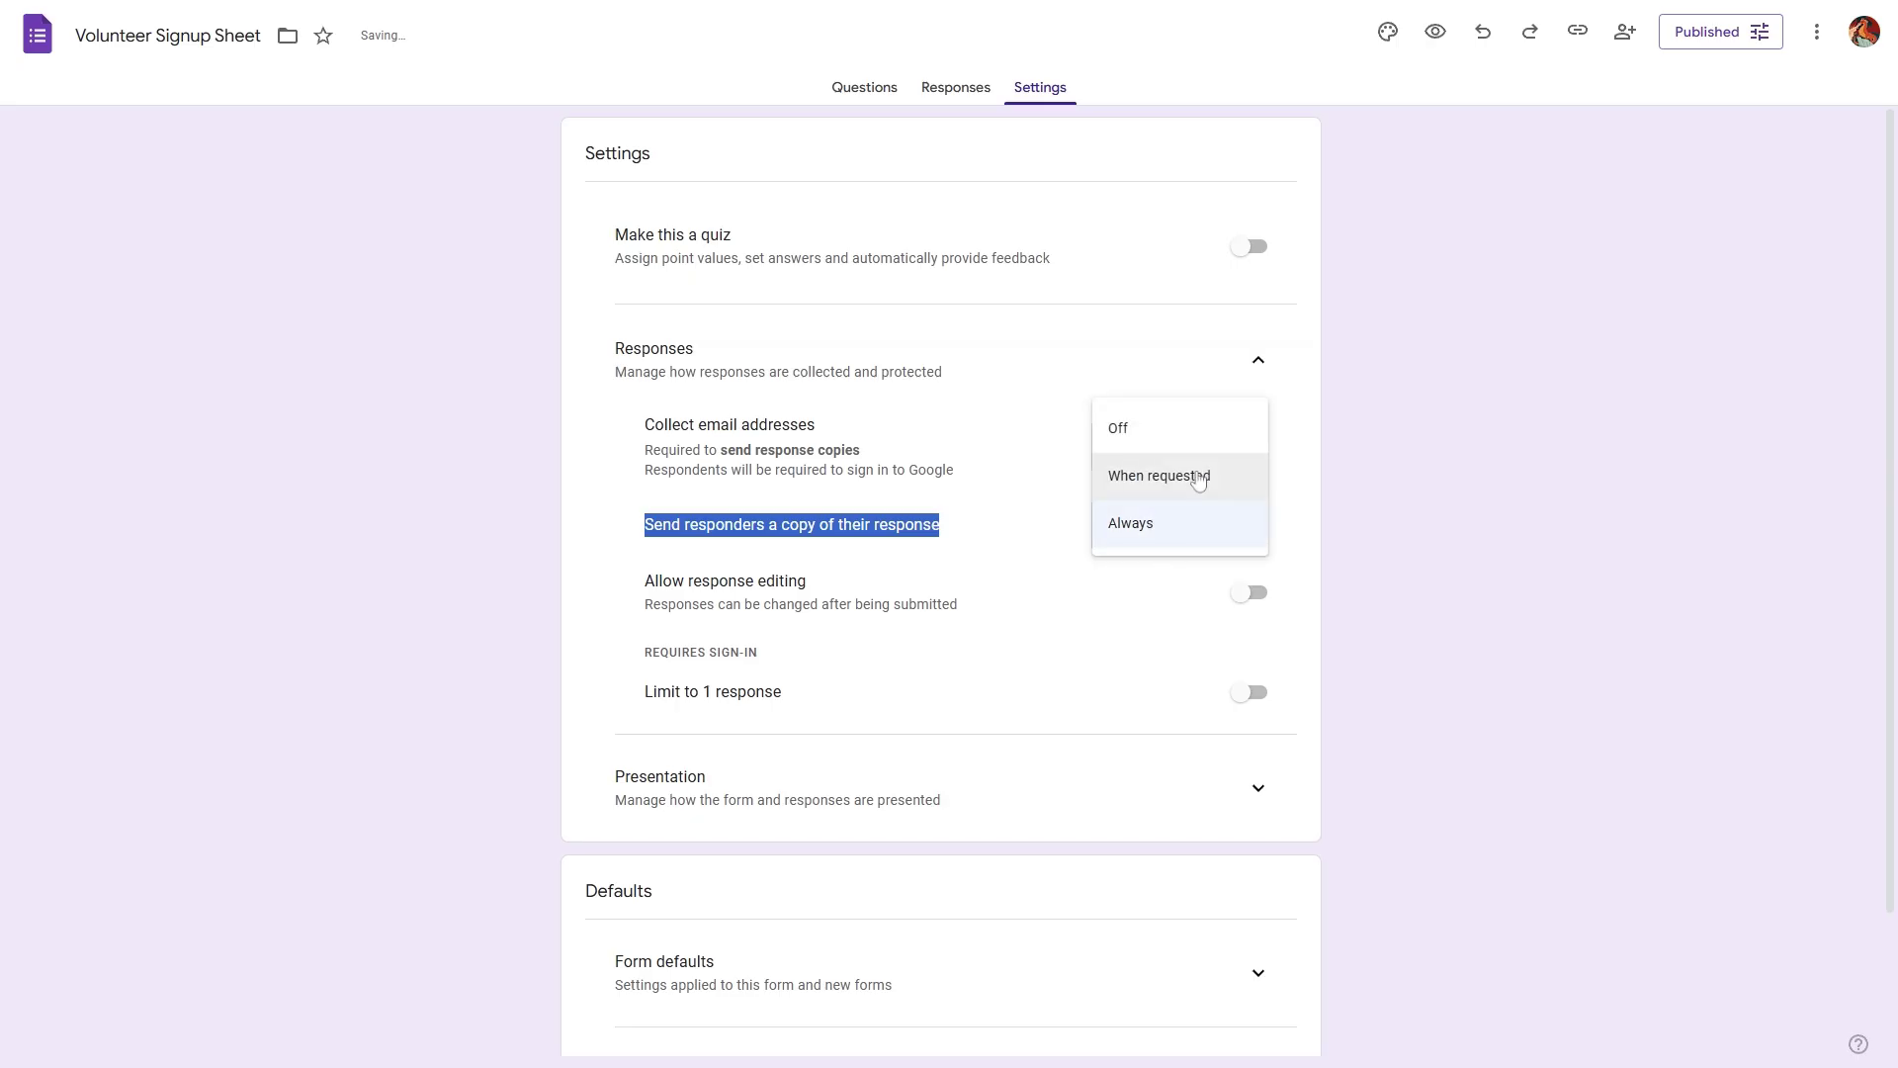
{"action": "left_click", "coordinate": [1167, 476]}
Allow response editing and limit each respondent to 1 response
{"action": "left_click", "coordinate": [1263, 594]}
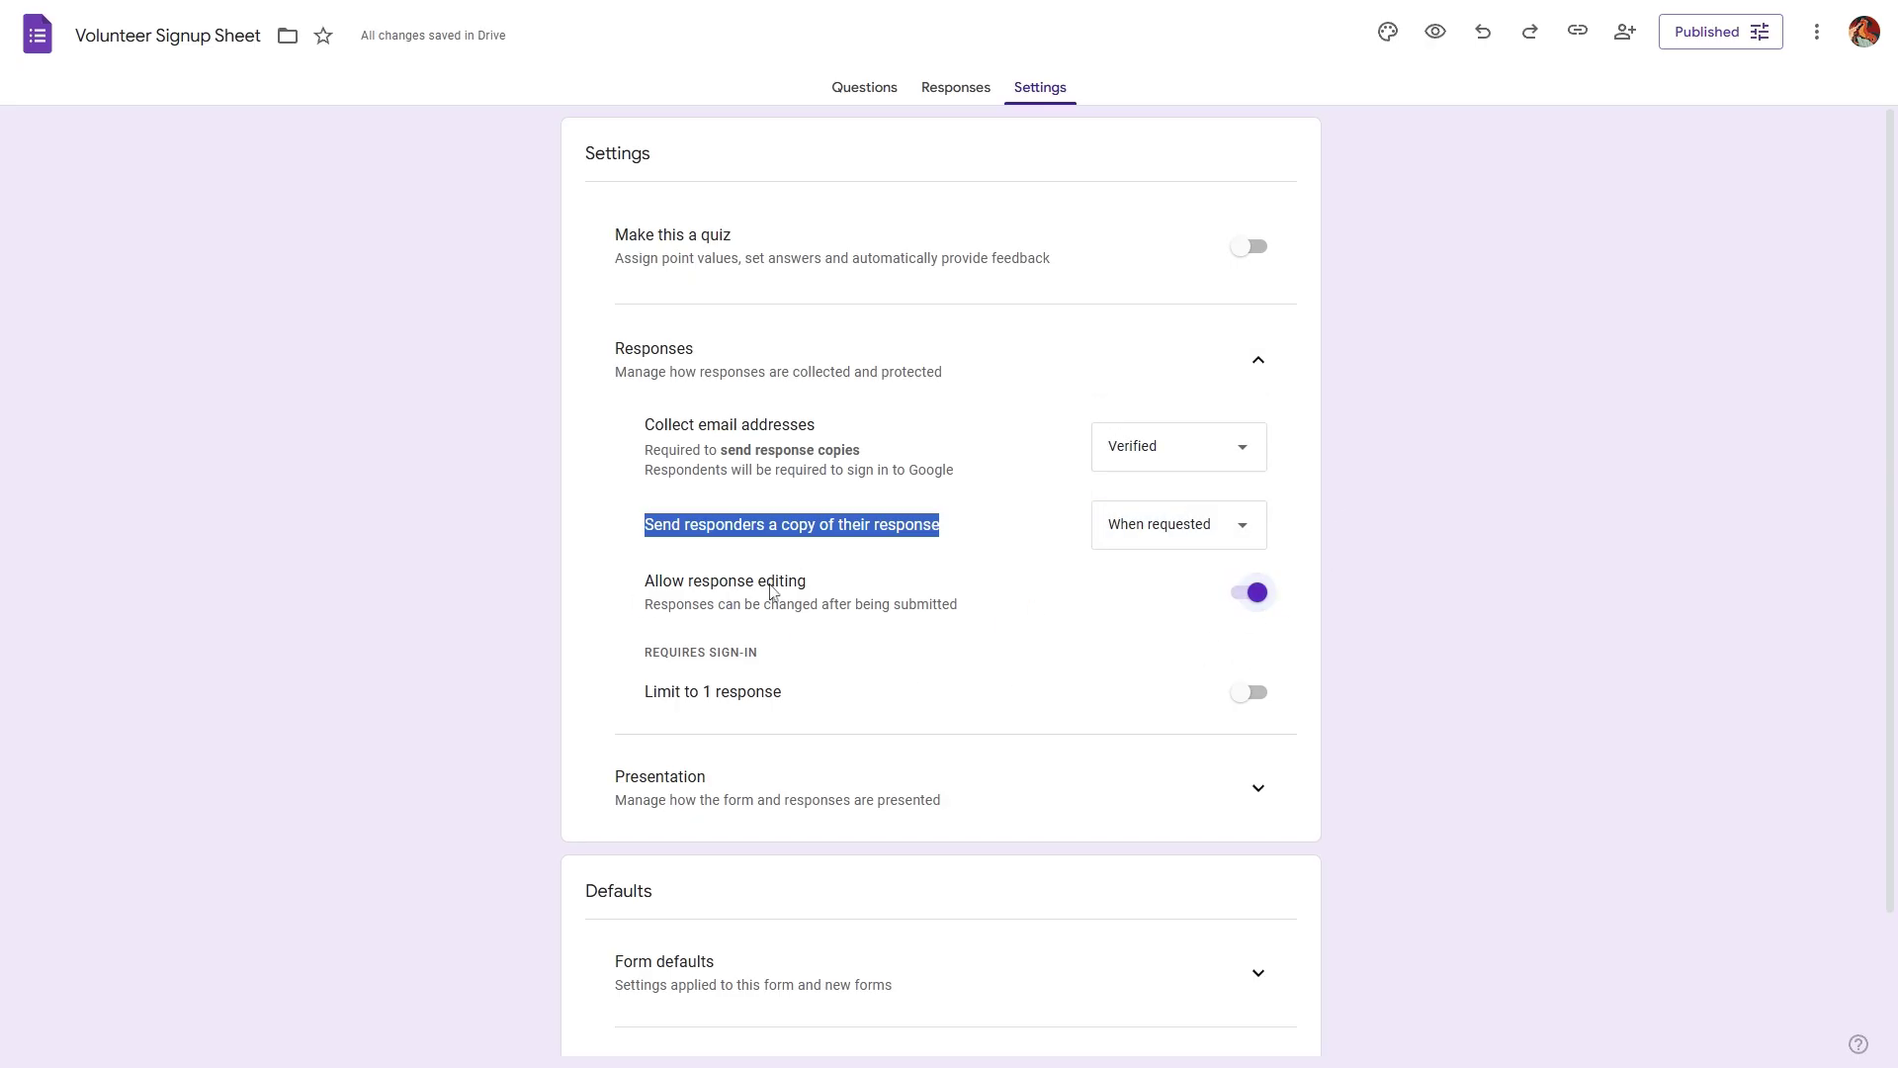
{"action": "left_click", "coordinate": [1255, 692]}
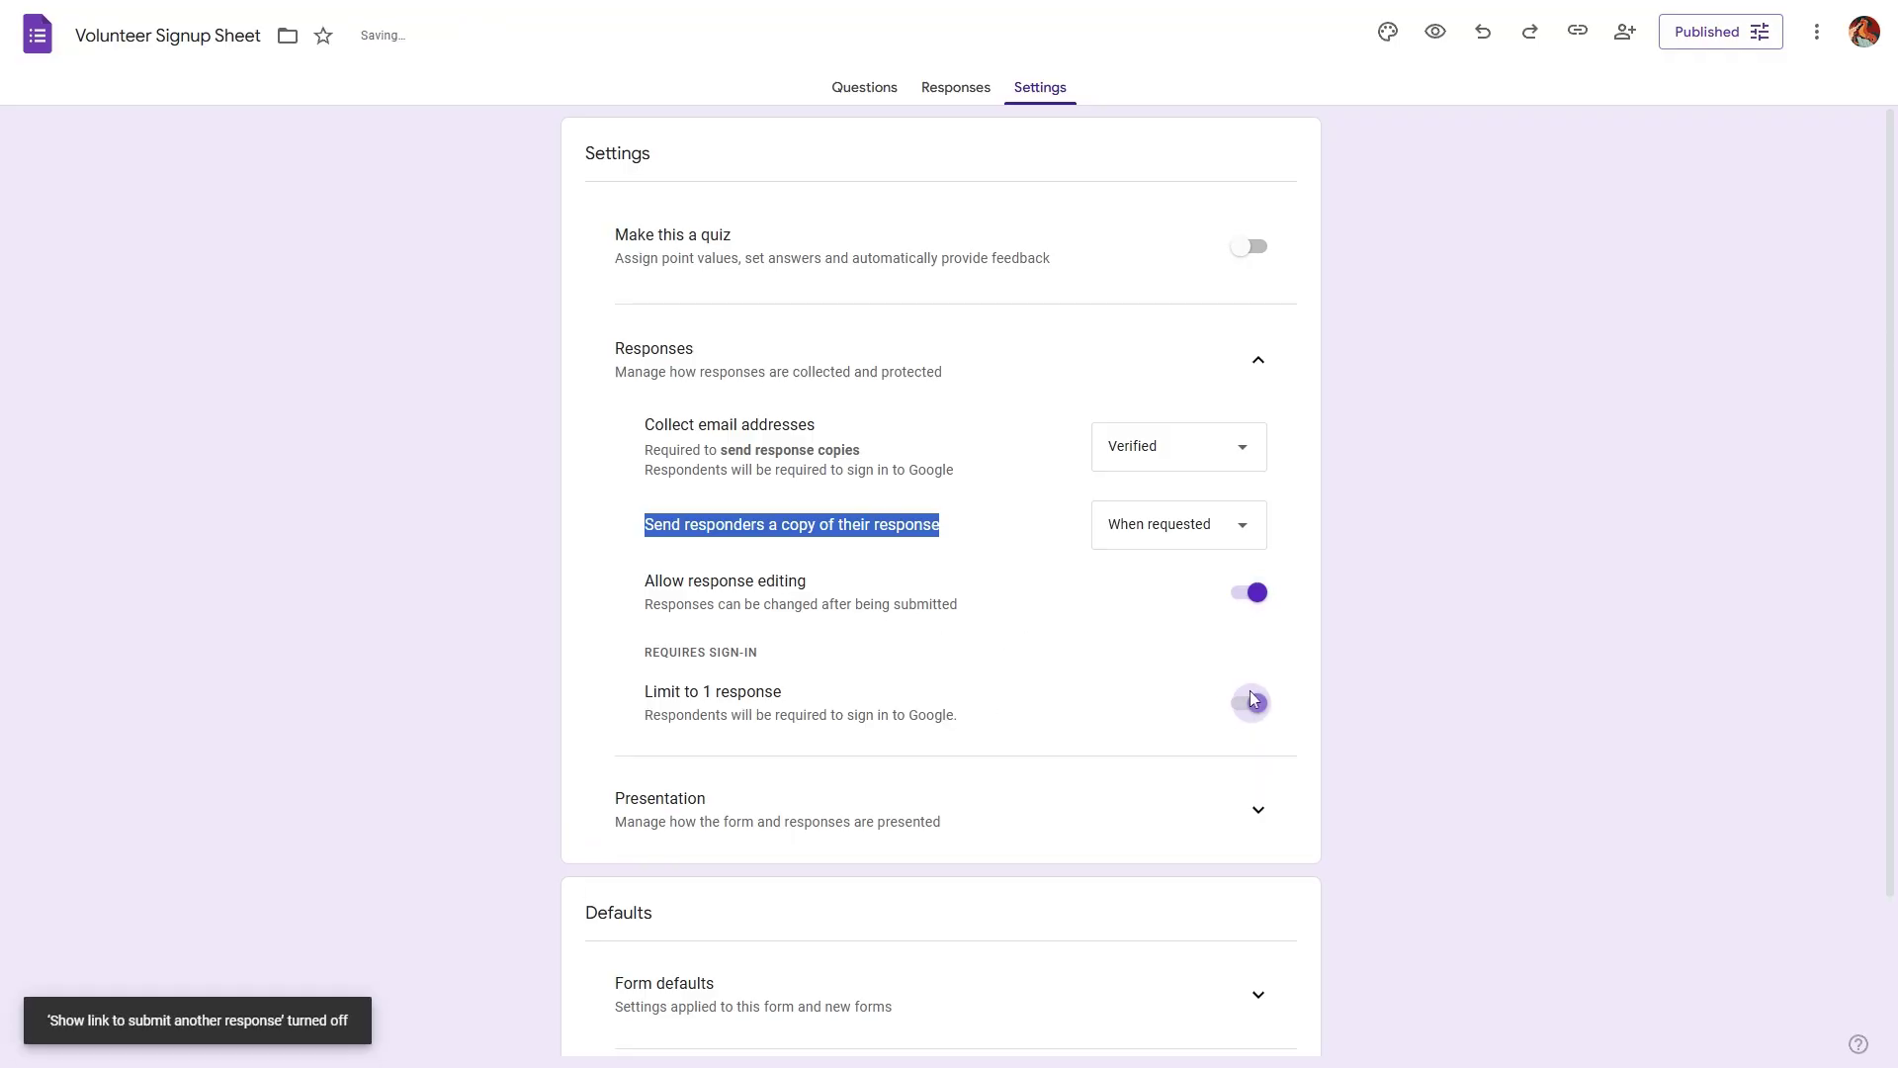
{"action": "left_click", "coordinate": [650, 702]}
{"action": "left_click_drag", "start_coordinate": [650, 702], "coordinate": [789, 695]}
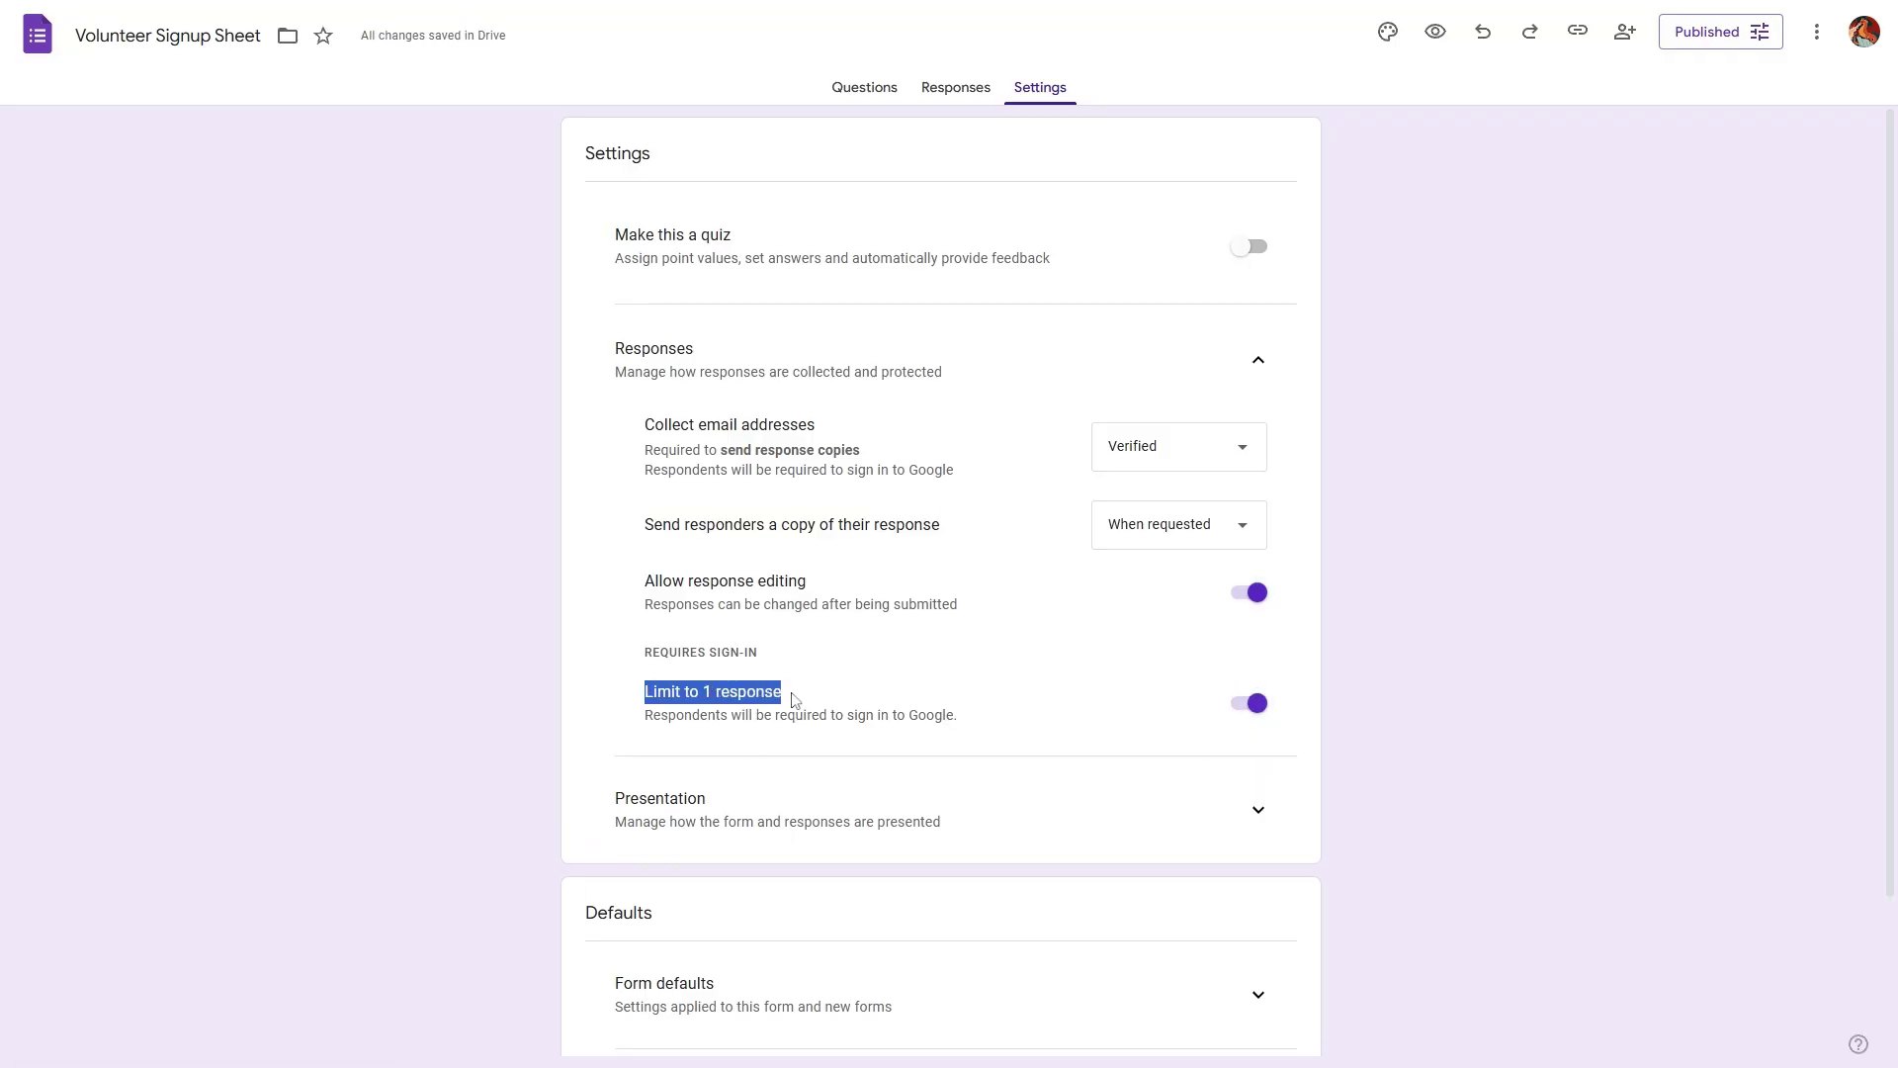
{"action": "scroll", "coordinate": [1247, 741], "scroll_direction": "down", "scroll_amount": 2}
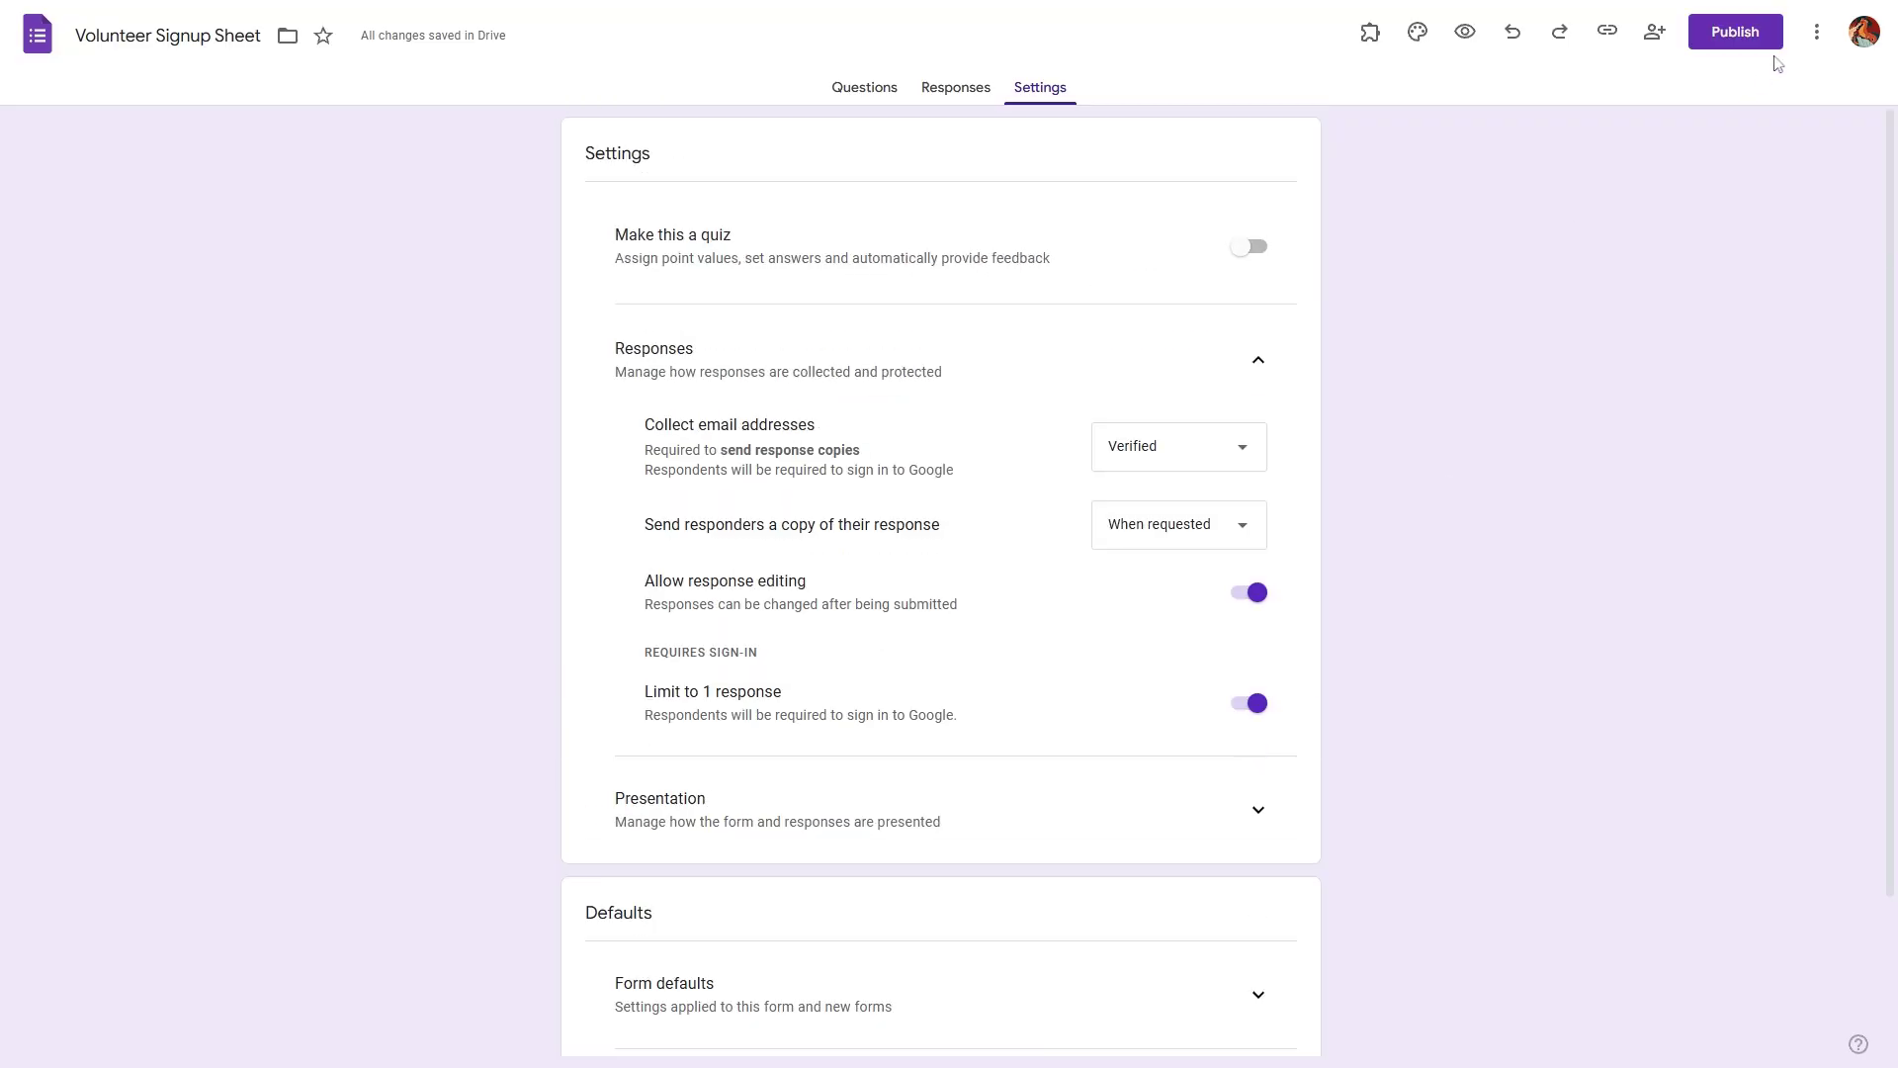
{"action": "left_click", "coordinate": [1817, 32]}
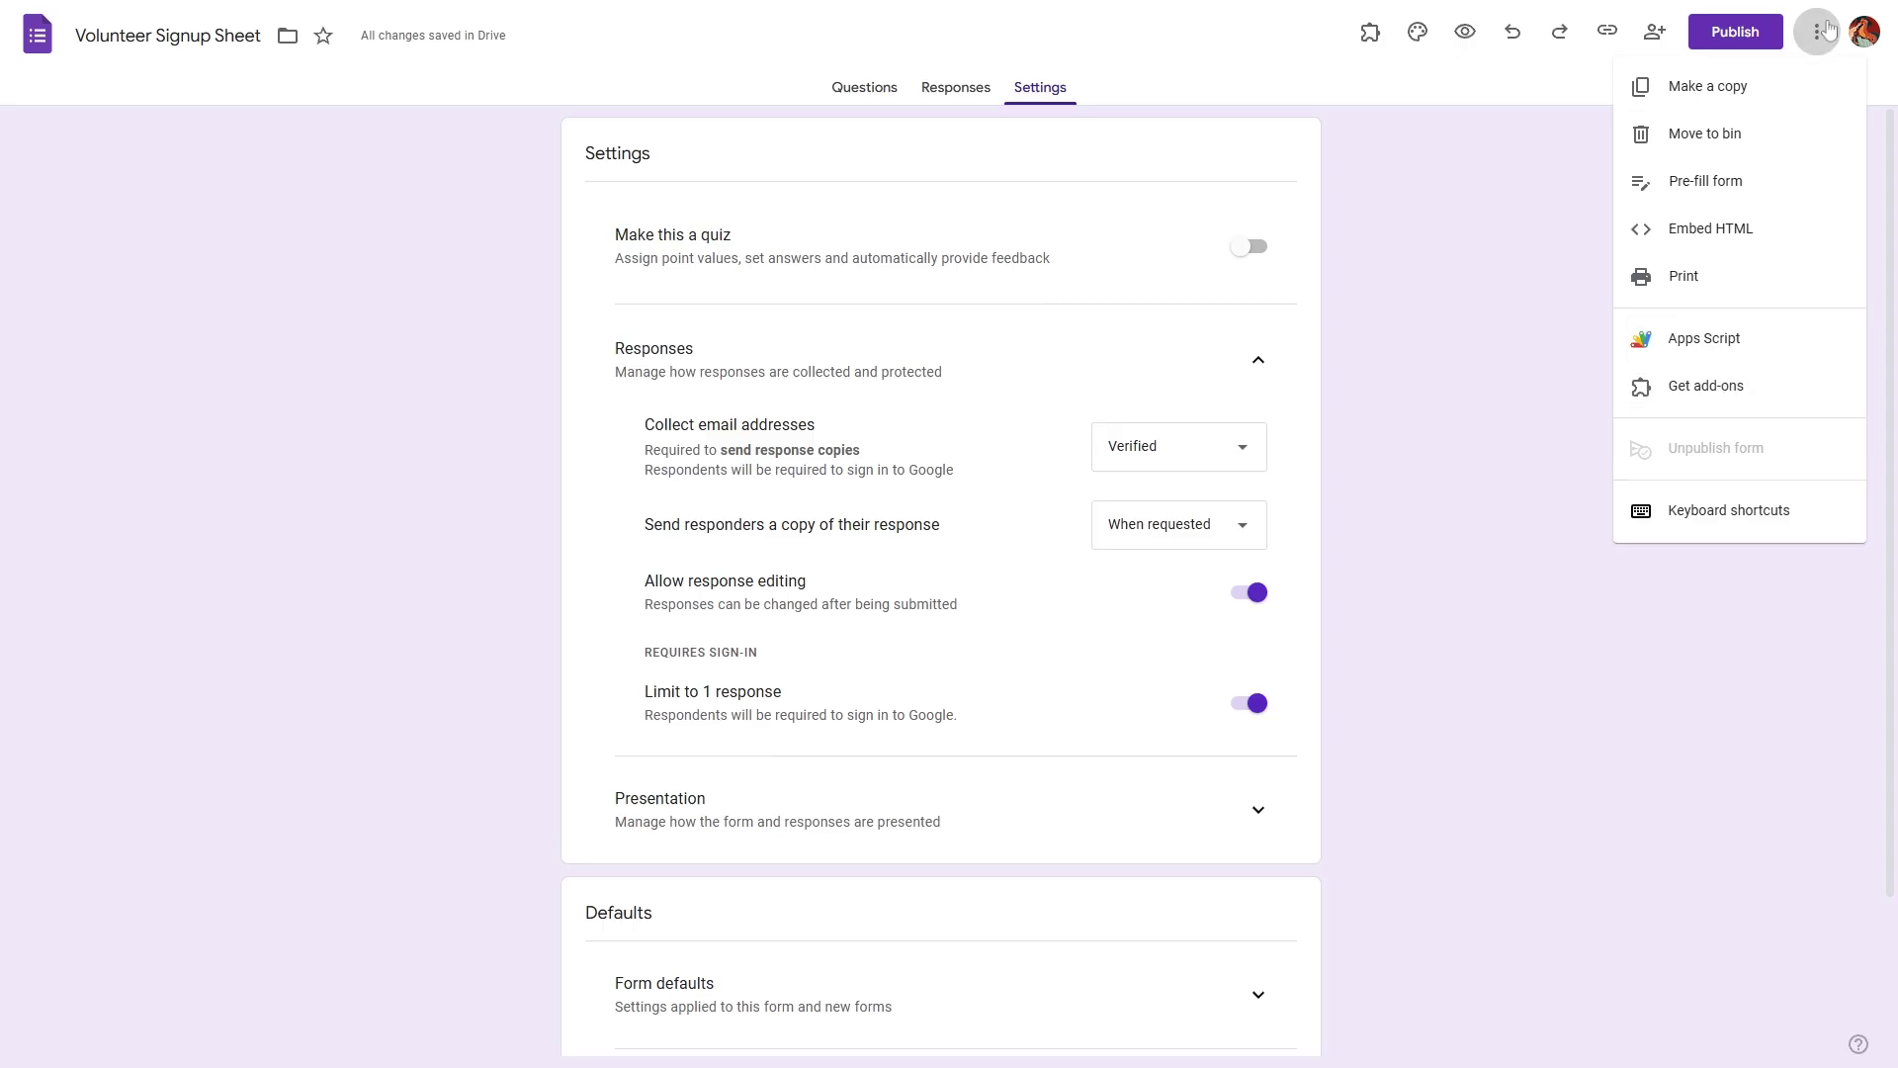
{"action": "left_click", "coordinate": [1715, 395]}
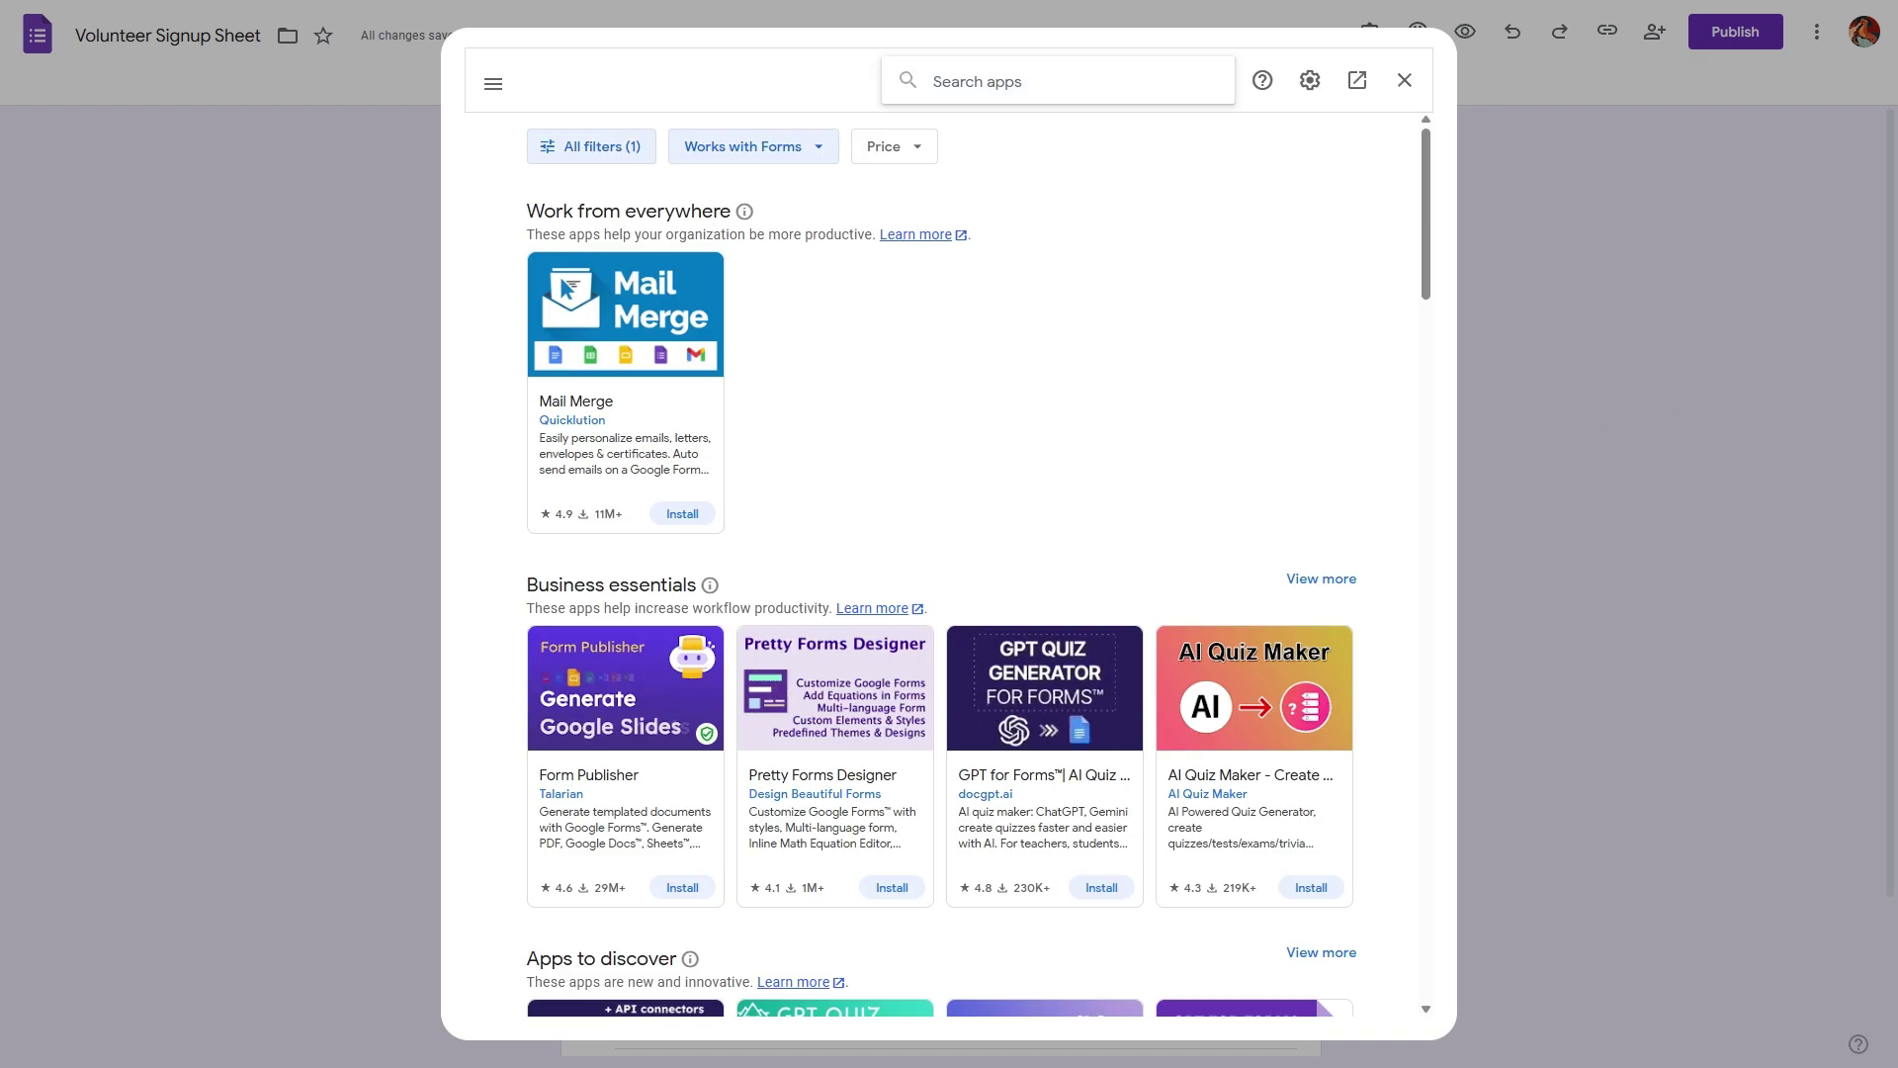
{"action": "type", "text": "Notif"}
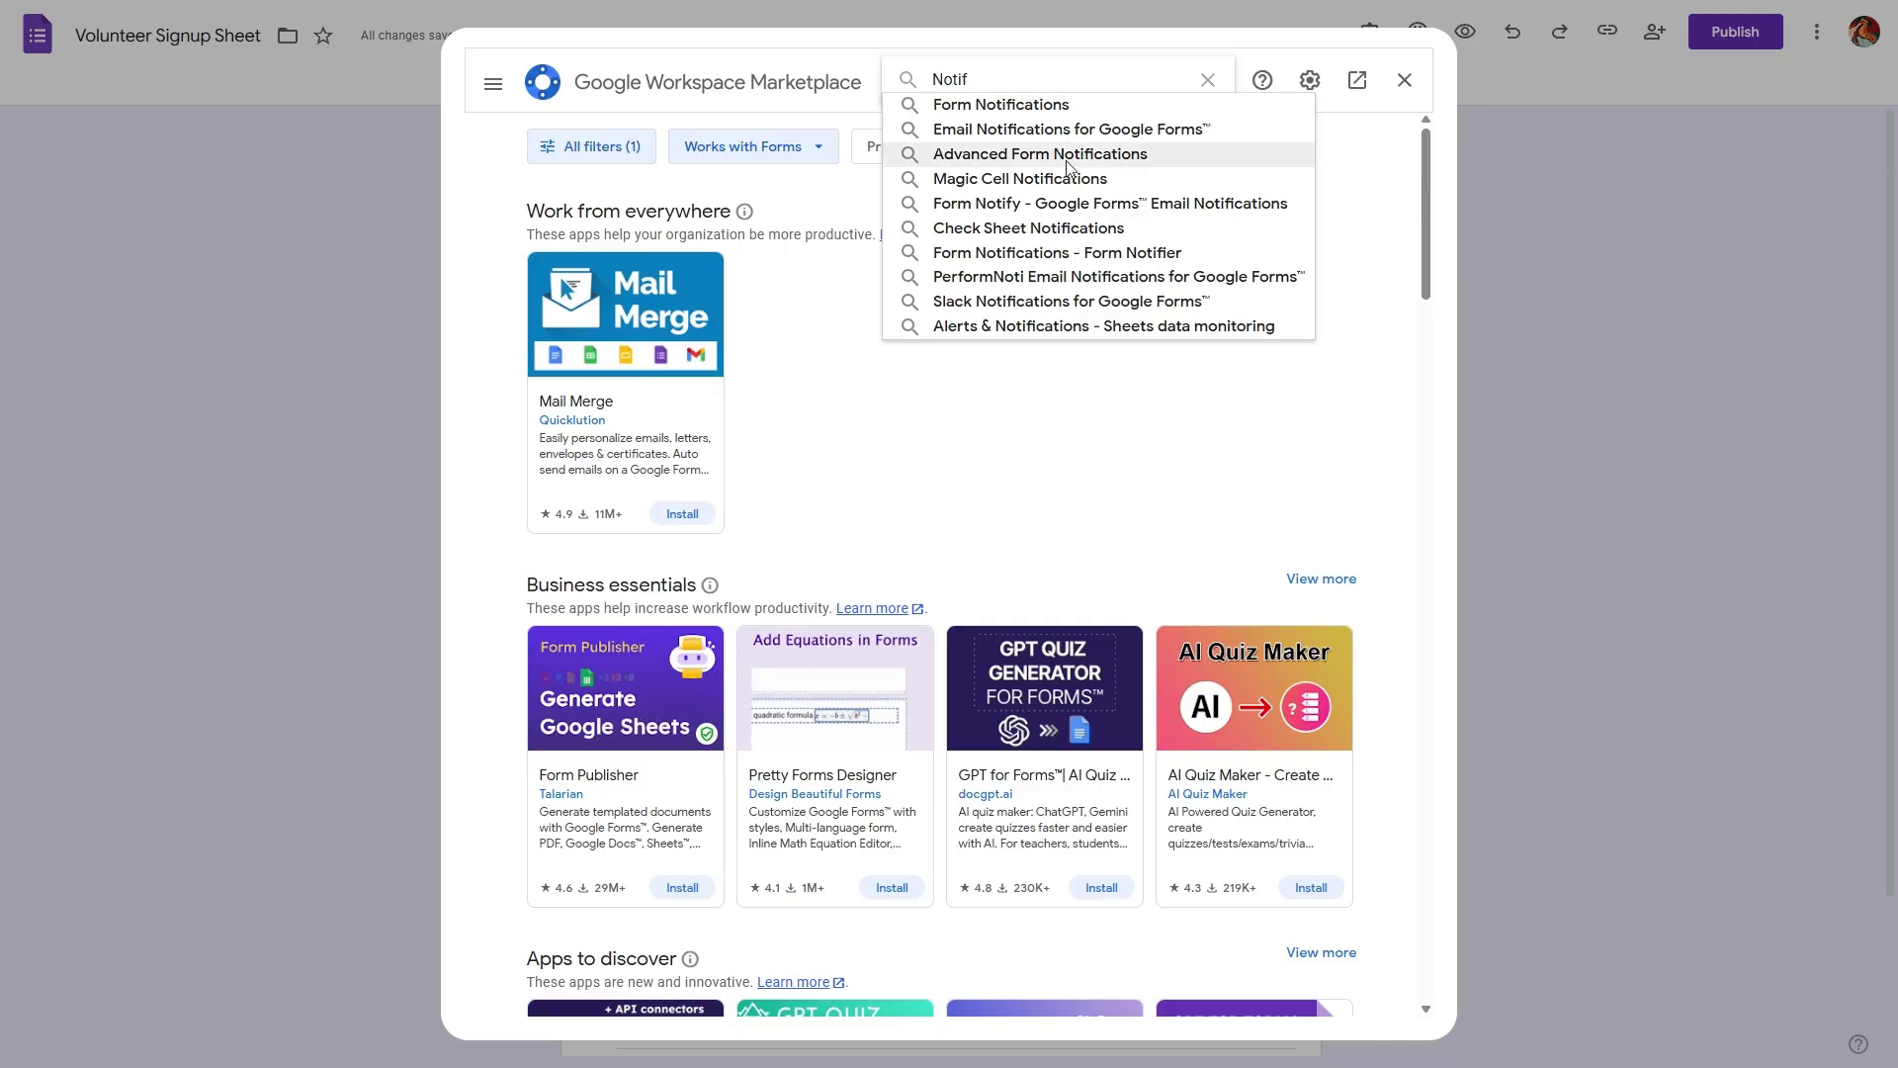
{"action": "key", "text": "Up"}
{"action": "key", "text": "Up"}
{"action": "key", "text": "Up"}
{"action": "key", "text": "Up"}
{"action": "key", "text": "Up"}
{"action": "key", "text": "Up"}
{"action": "key", "text": "Up"}
{"action": "key", "text": "Up"}
{"action": "key", "text": "Up"}
{"action": "key", "text": "Up"}
{"action": "key", "text": "Up"}
{"action": "key", "text": "Up"}
{"action": "key", "text": "Return"}
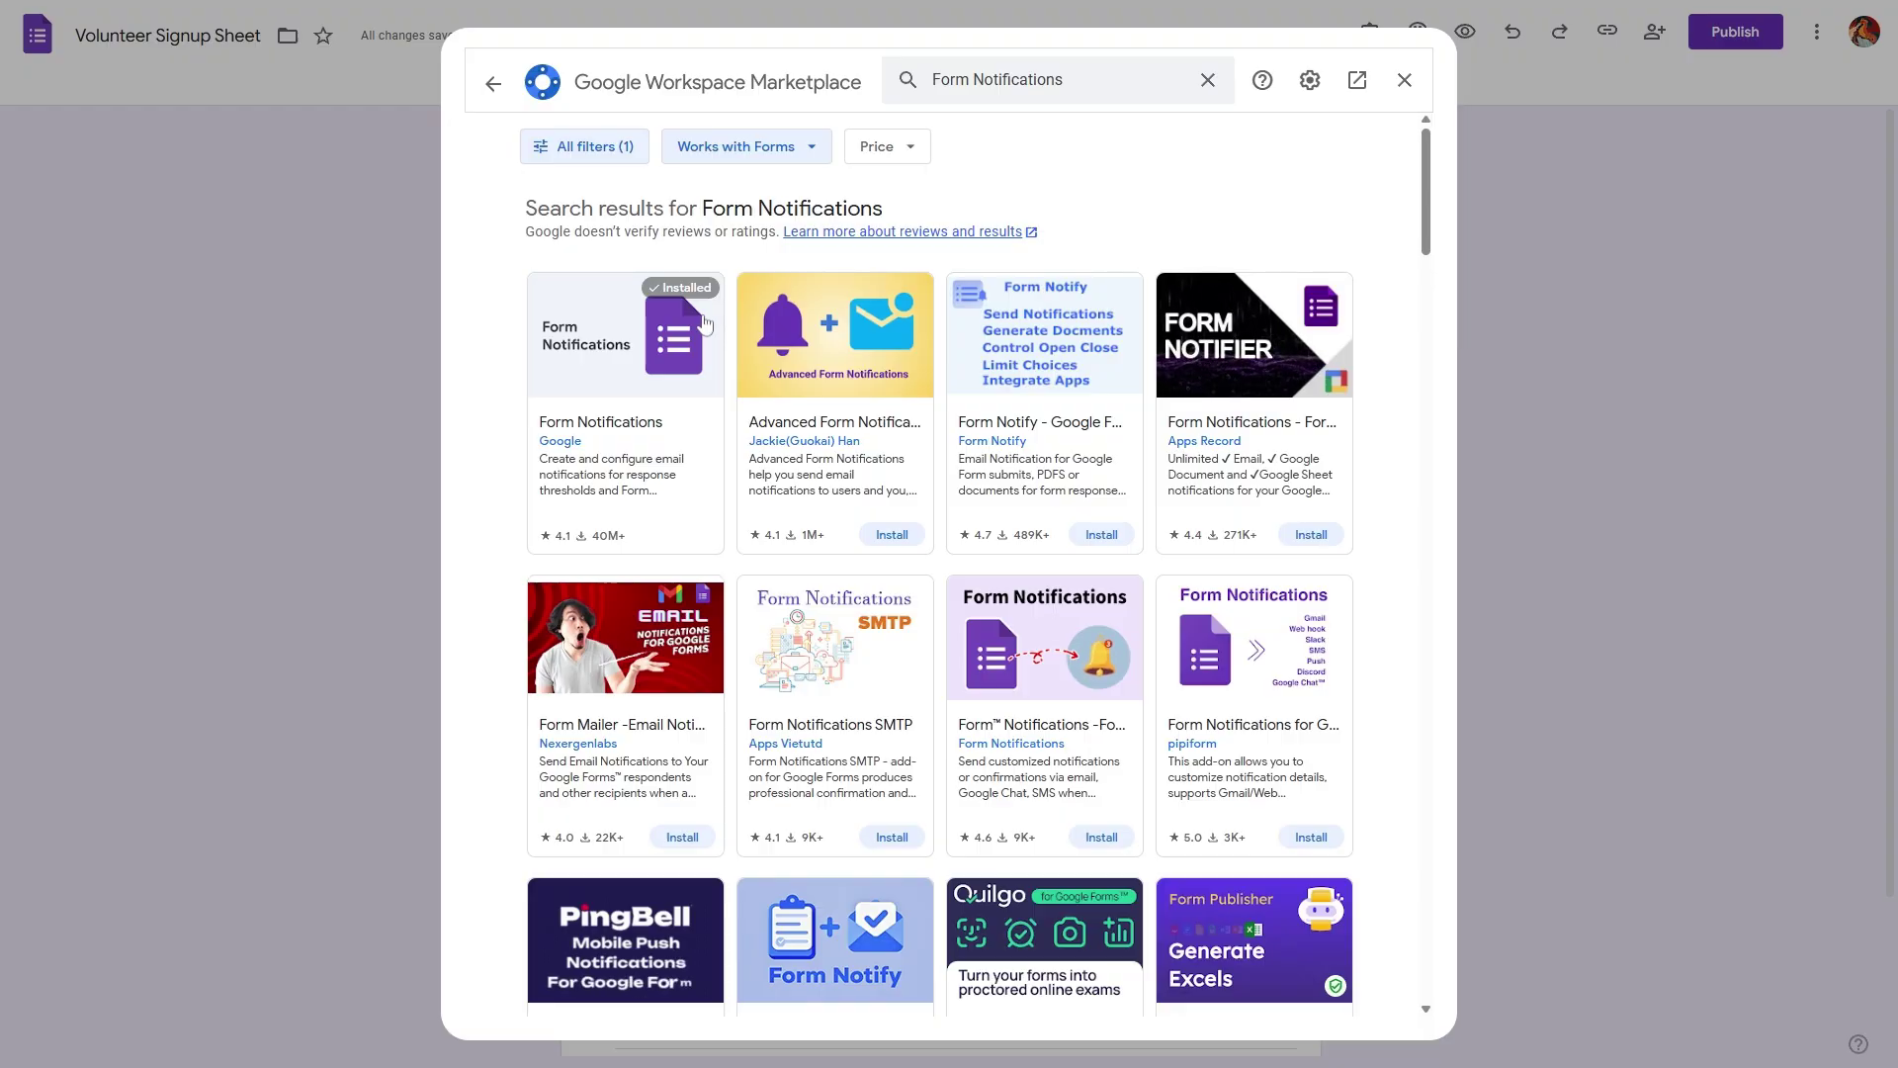
{"action": "left_click", "coordinate": [1404, 79]}
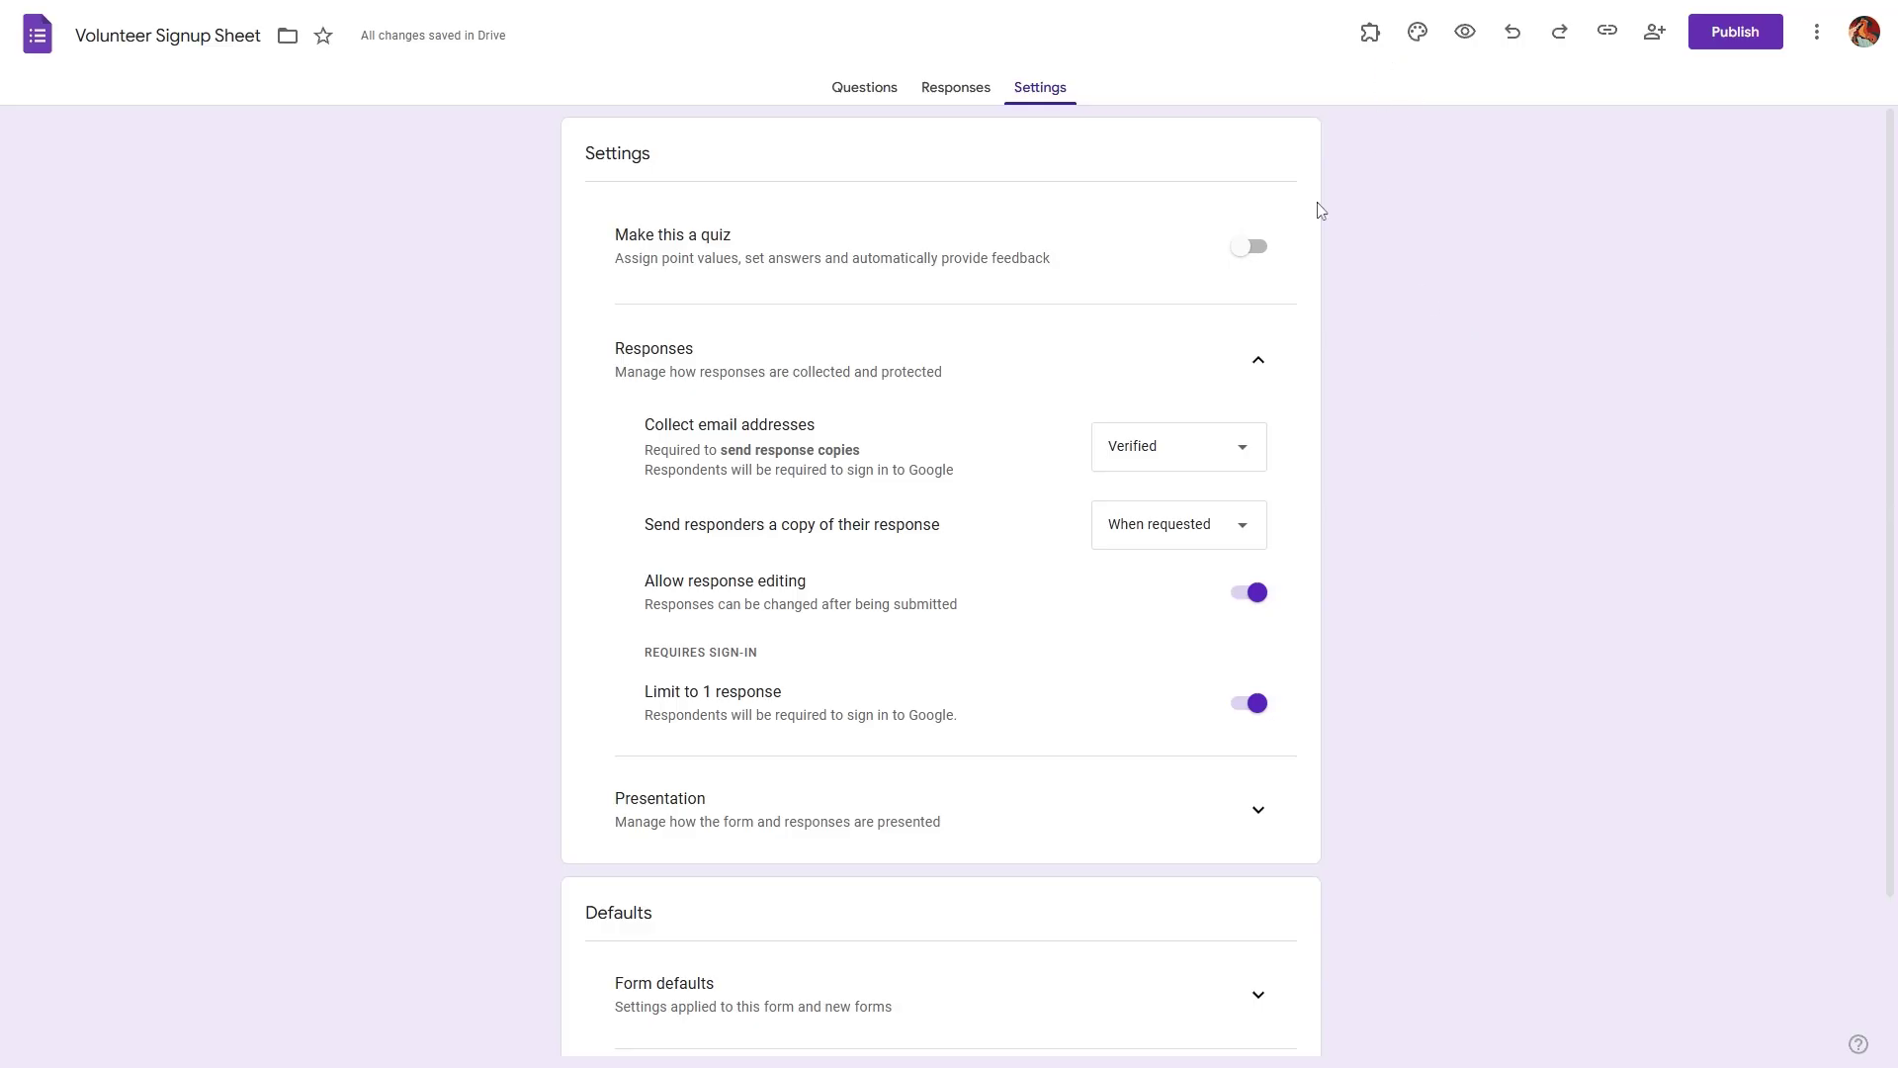
In Form Notifications, enable email alerts after every 1 response and save the configuration
{"action": "left_click", "coordinate": [1374, 35]}
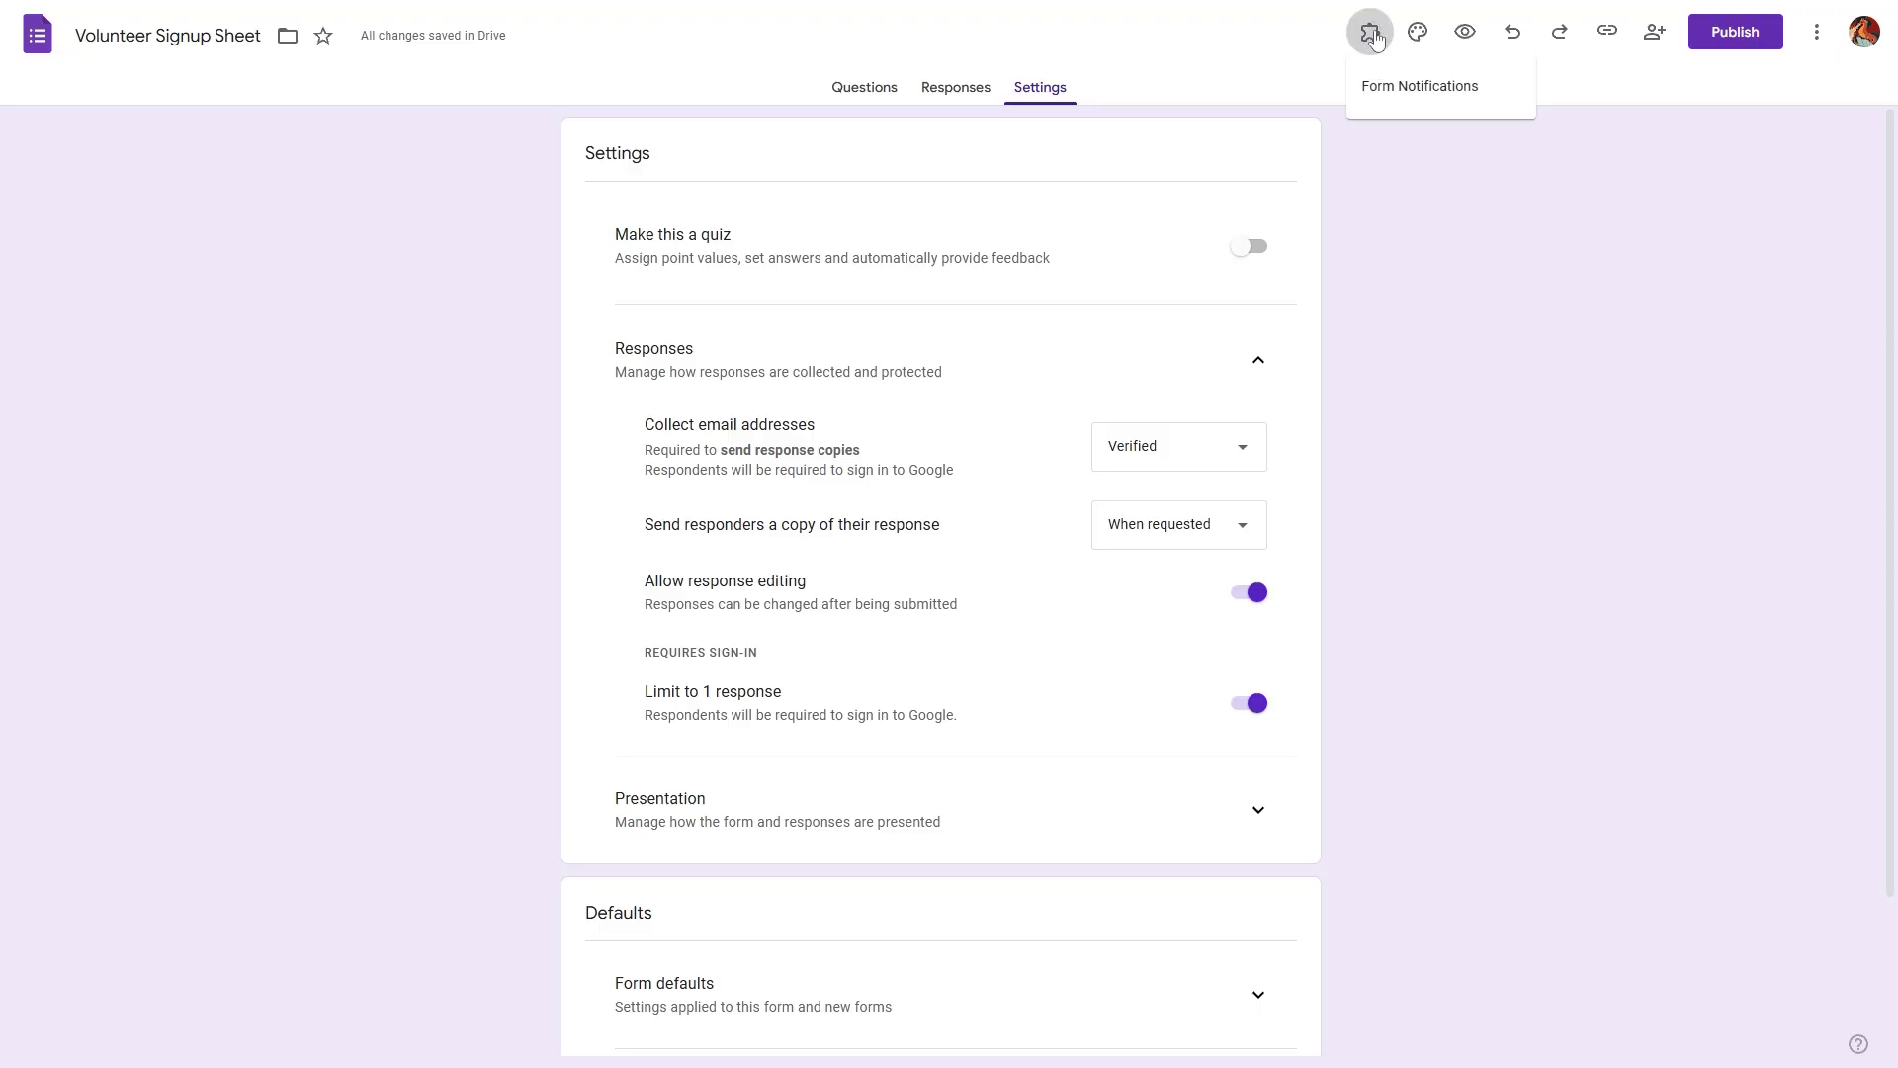
{"action": "left_click", "coordinate": [1413, 89]}
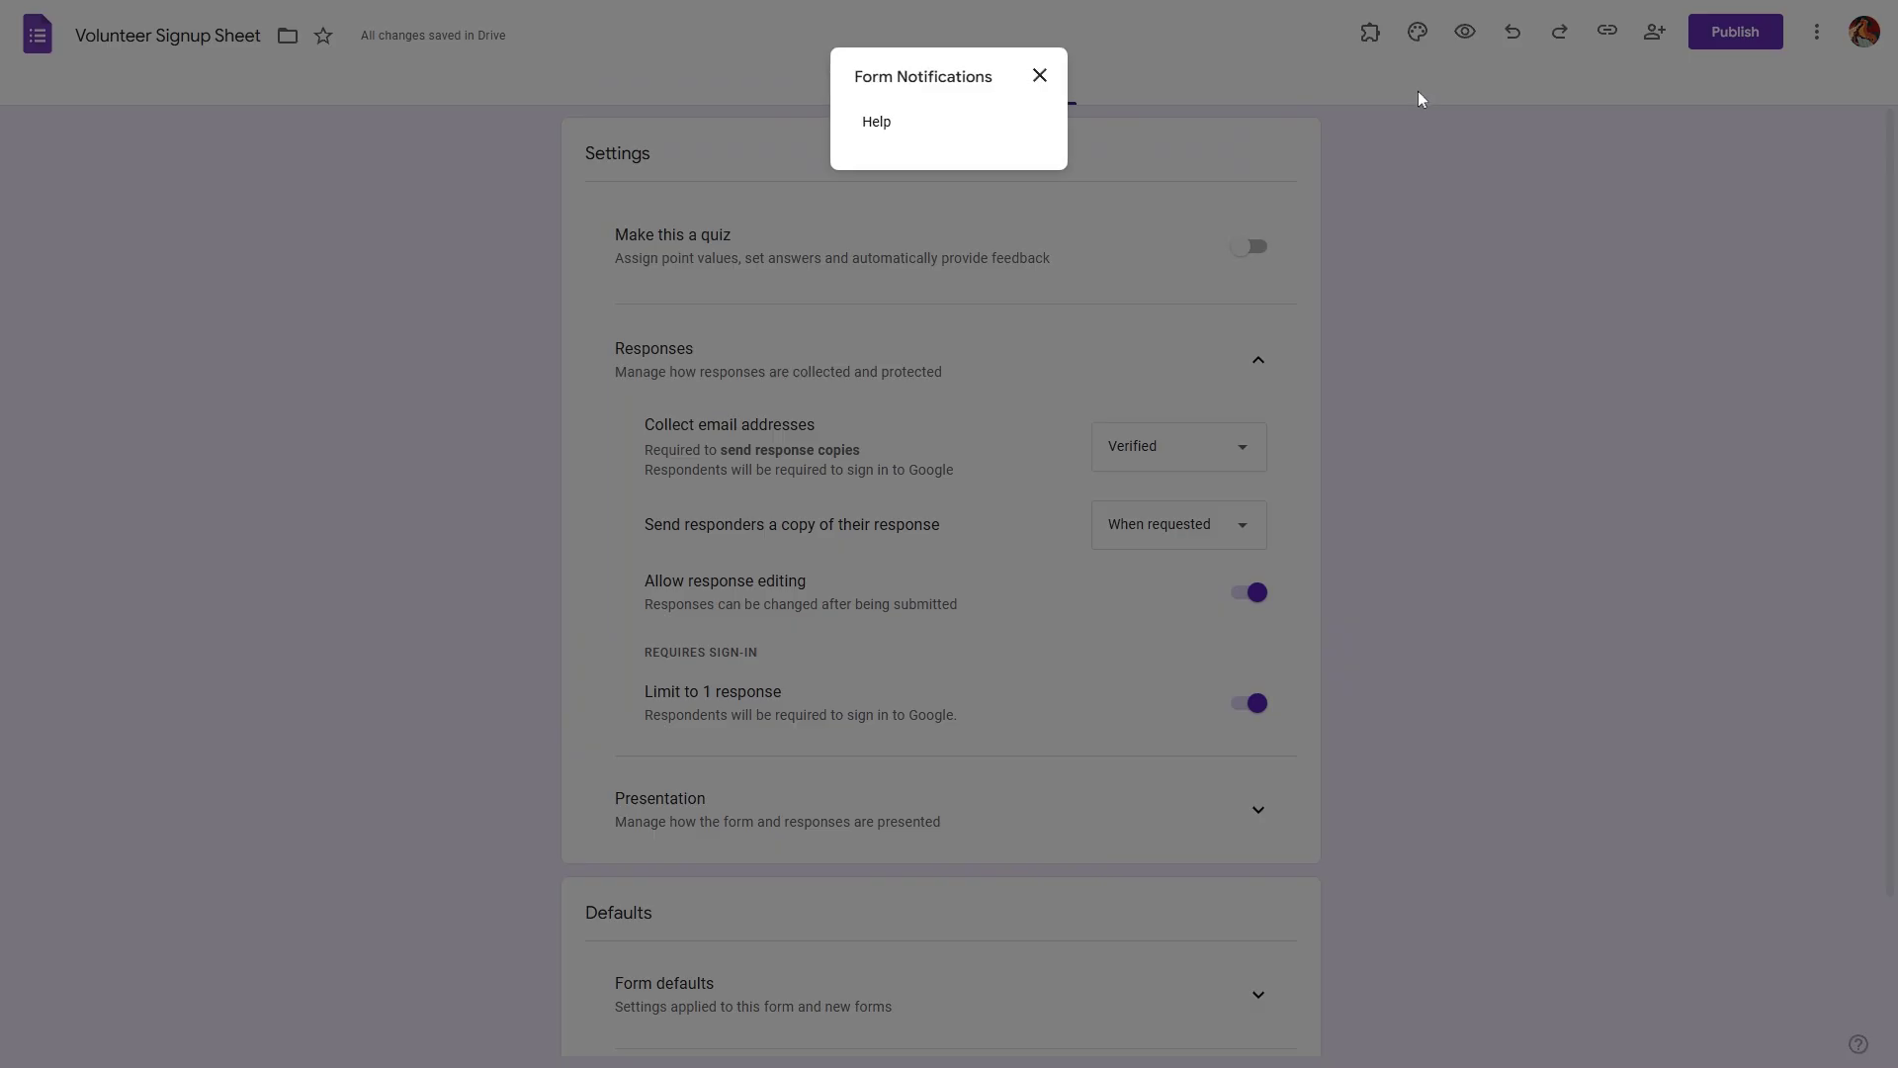
{"action": "left_click", "coordinate": [897, 131]}
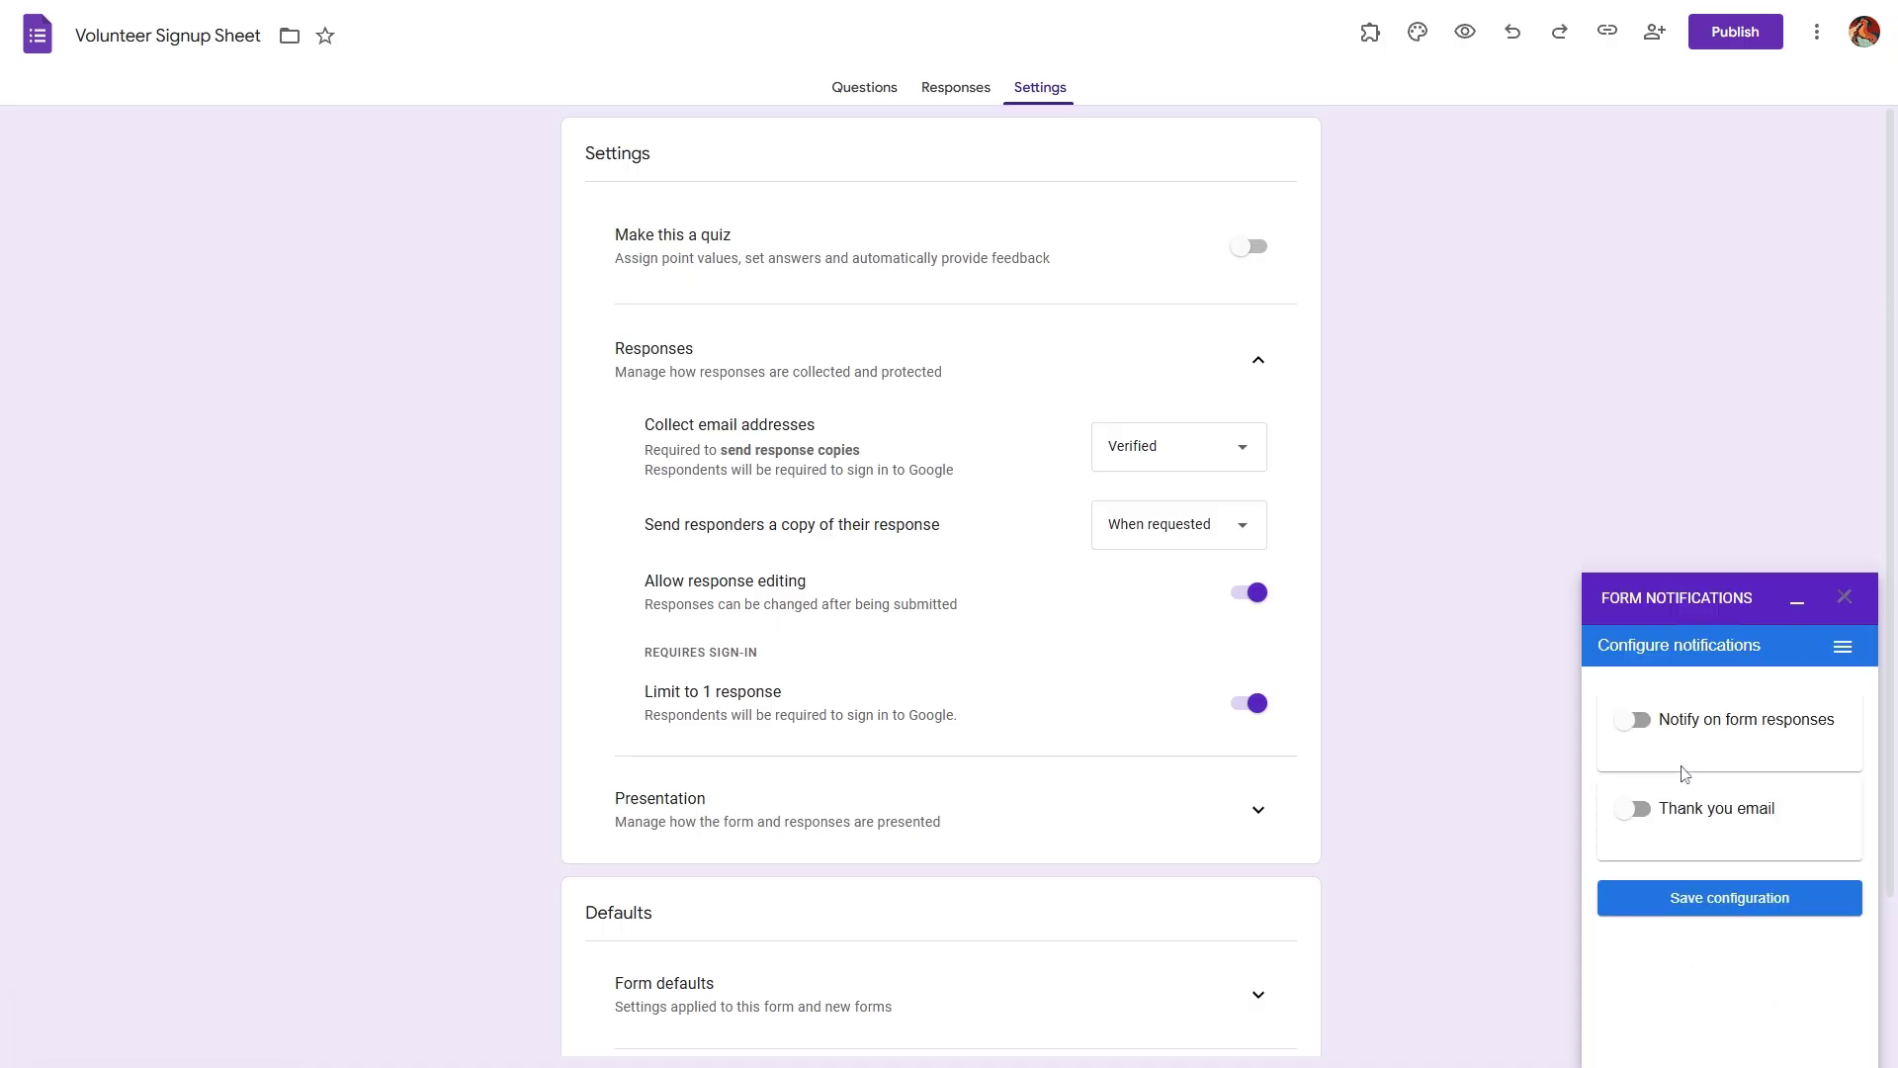
{"action": "left_click", "coordinate": [1633, 721]}
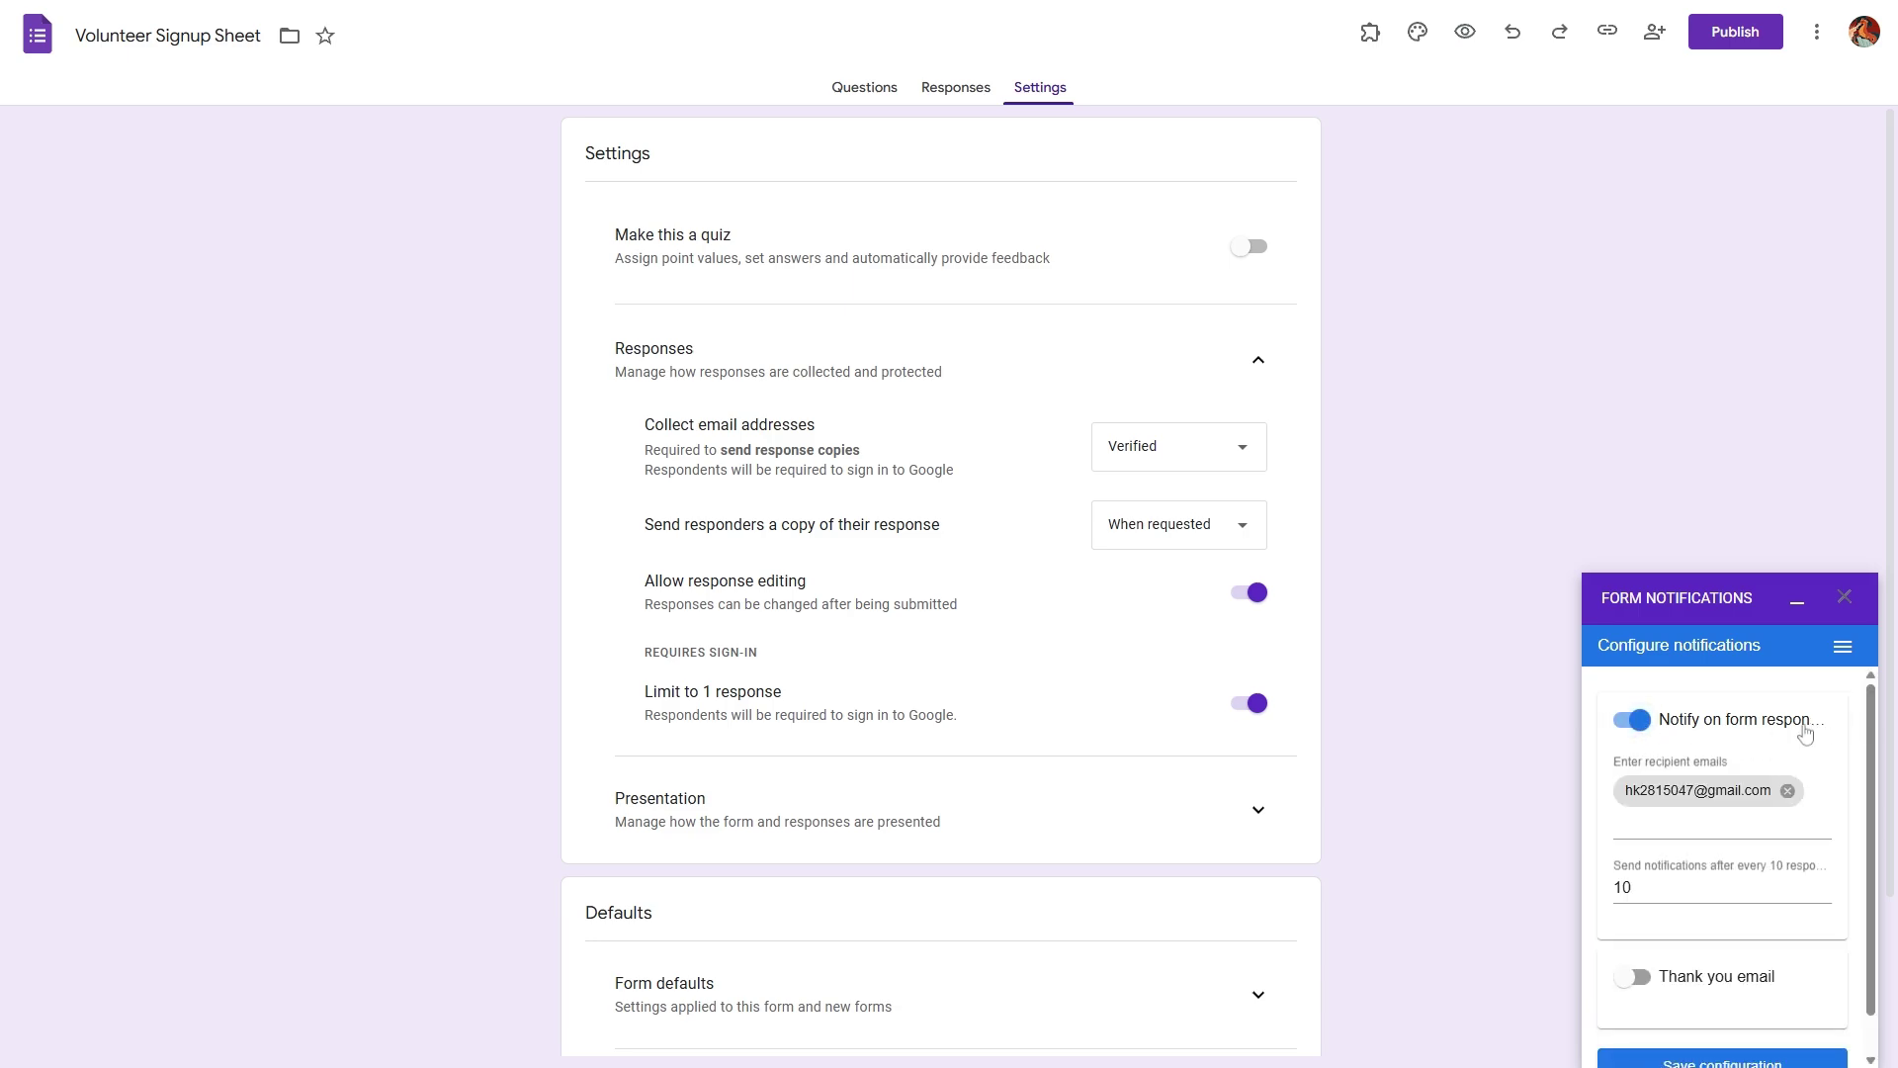
{"action": "left_click", "coordinate": [1770, 821]}
{"action": "left_click", "coordinate": [1834, 892]}
{"action": "scroll", "coordinate": [1707, 903], "scroll_direction": "down", "scroll_amount": 1}
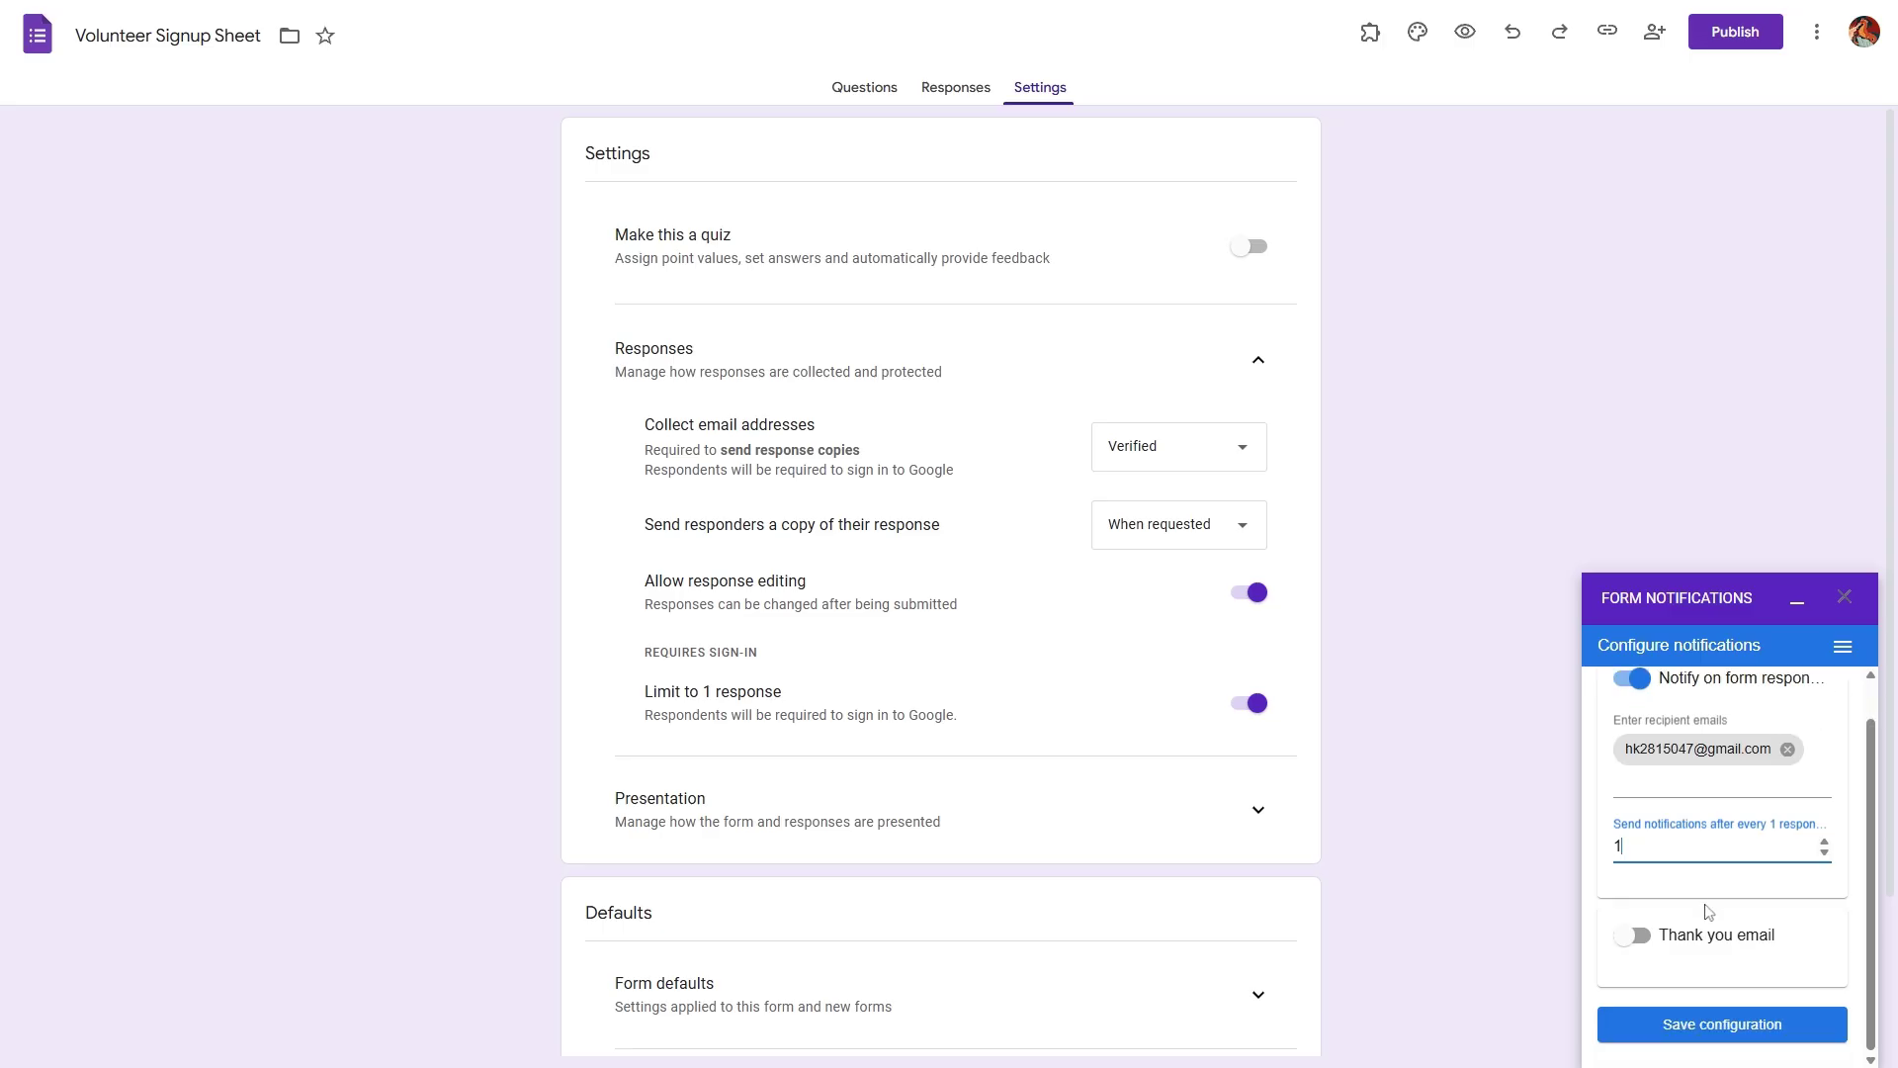
{"action": "left_click", "coordinate": [1745, 1033]}
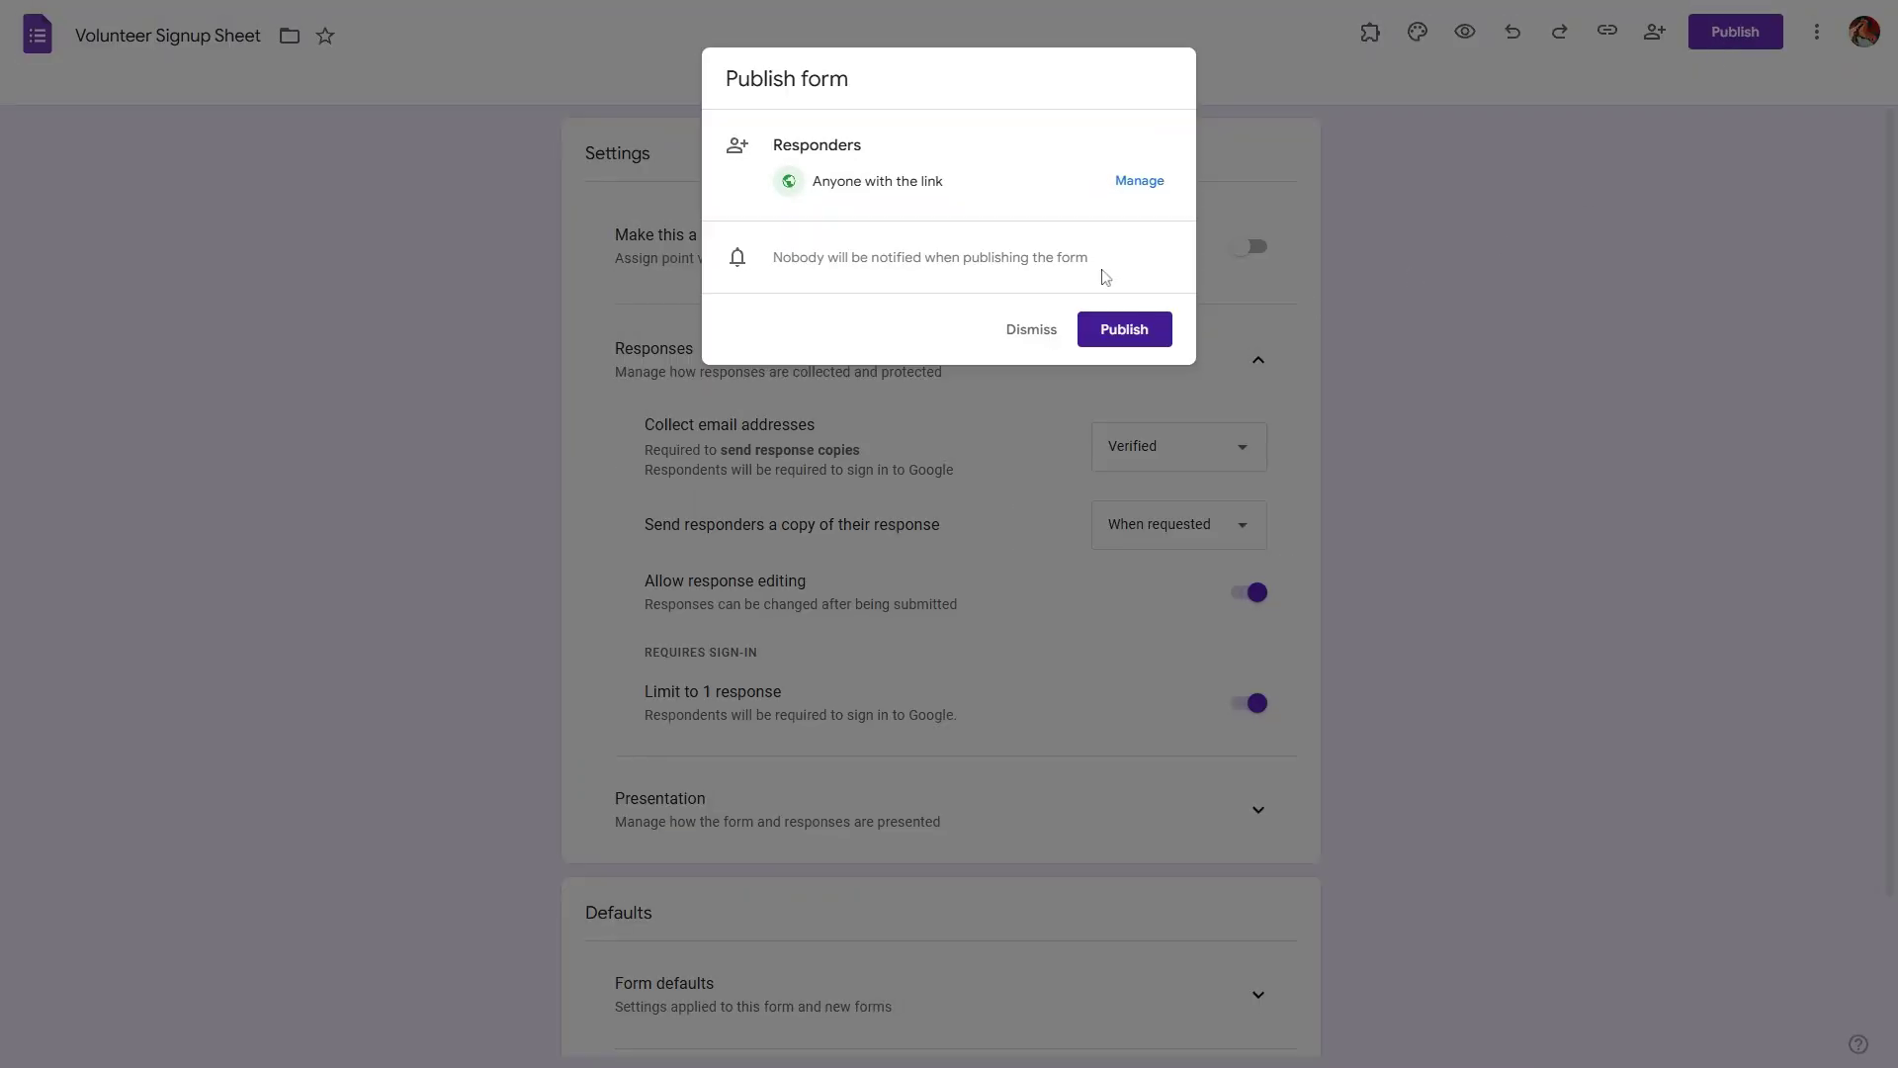
Publish the Volunteer Signup Sheet, keeping responder access at 'Anyone with the link'
{"action": "left_click", "coordinate": [1137, 182]}
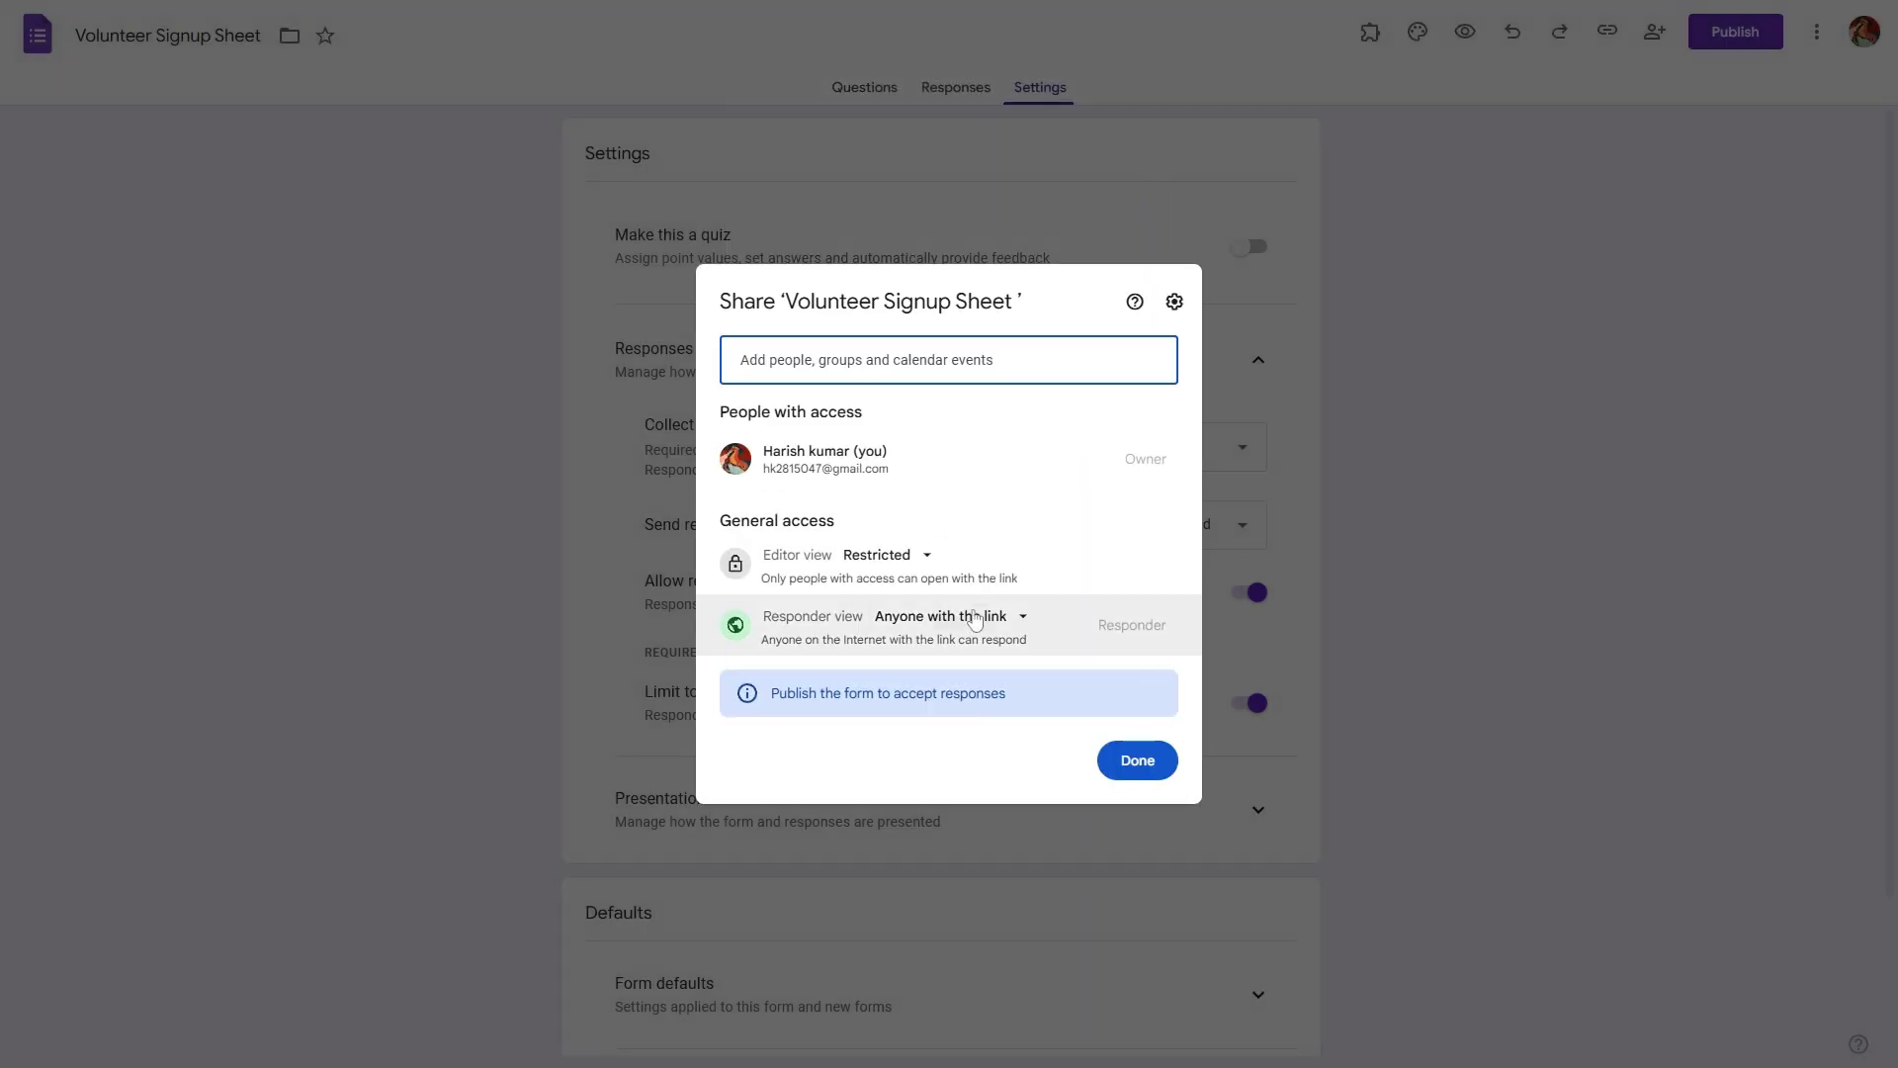
{"action": "left_click", "coordinate": [988, 616]}
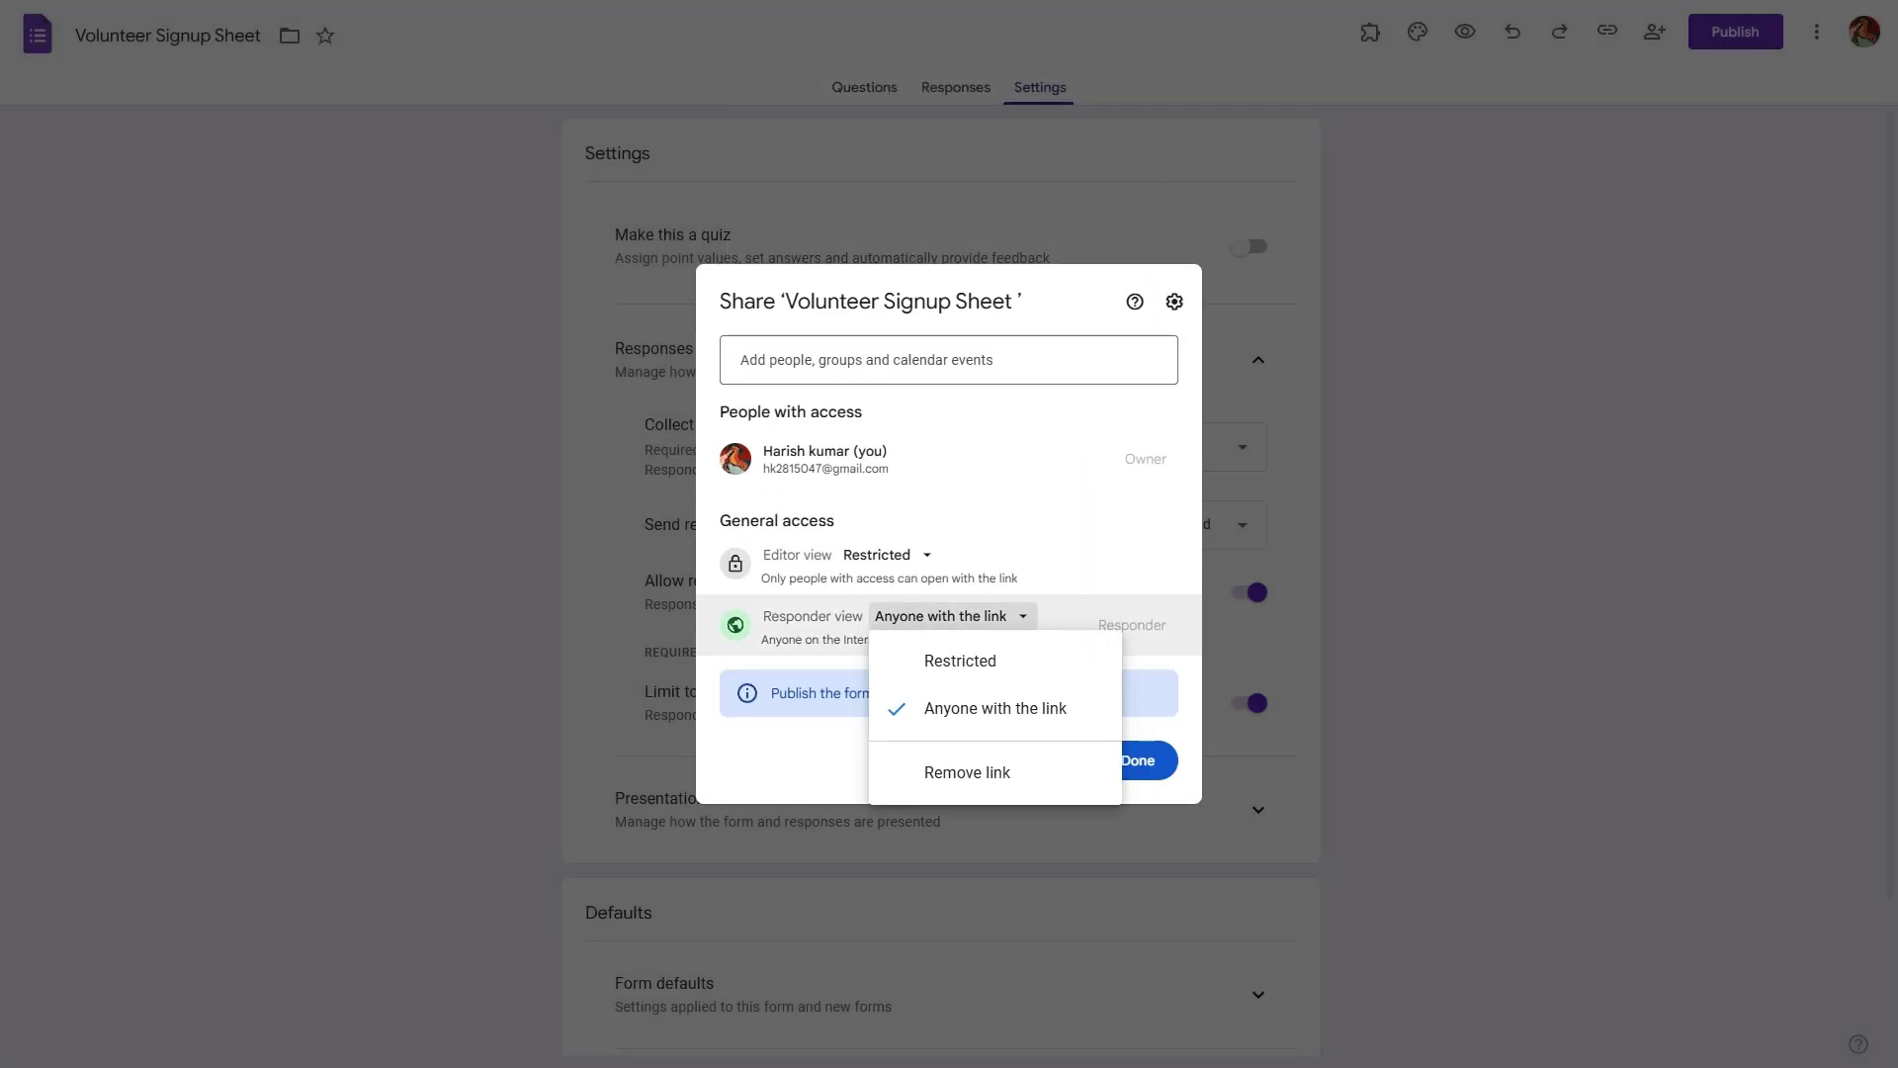
{"action": "left_click", "coordinate": [1029, 710]}
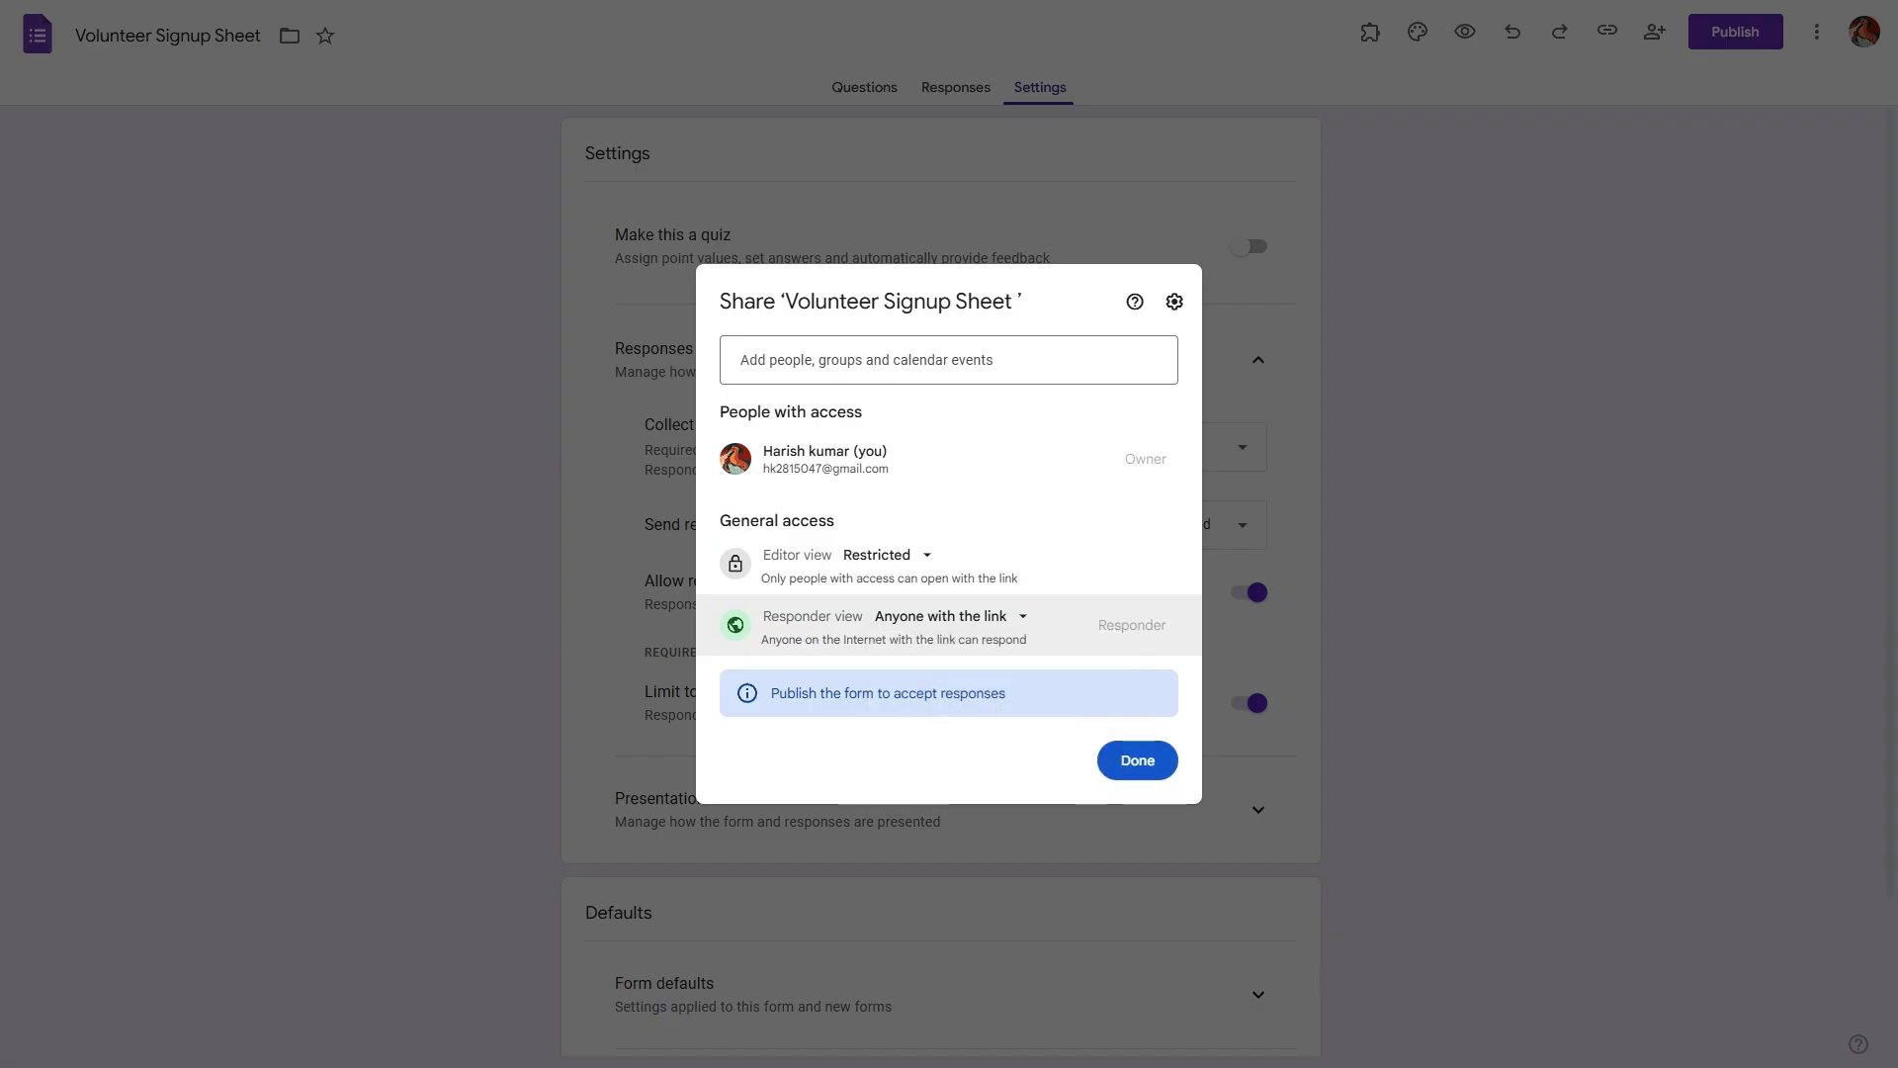
{"action": "left_click", "coordinate": [1130, 763]}
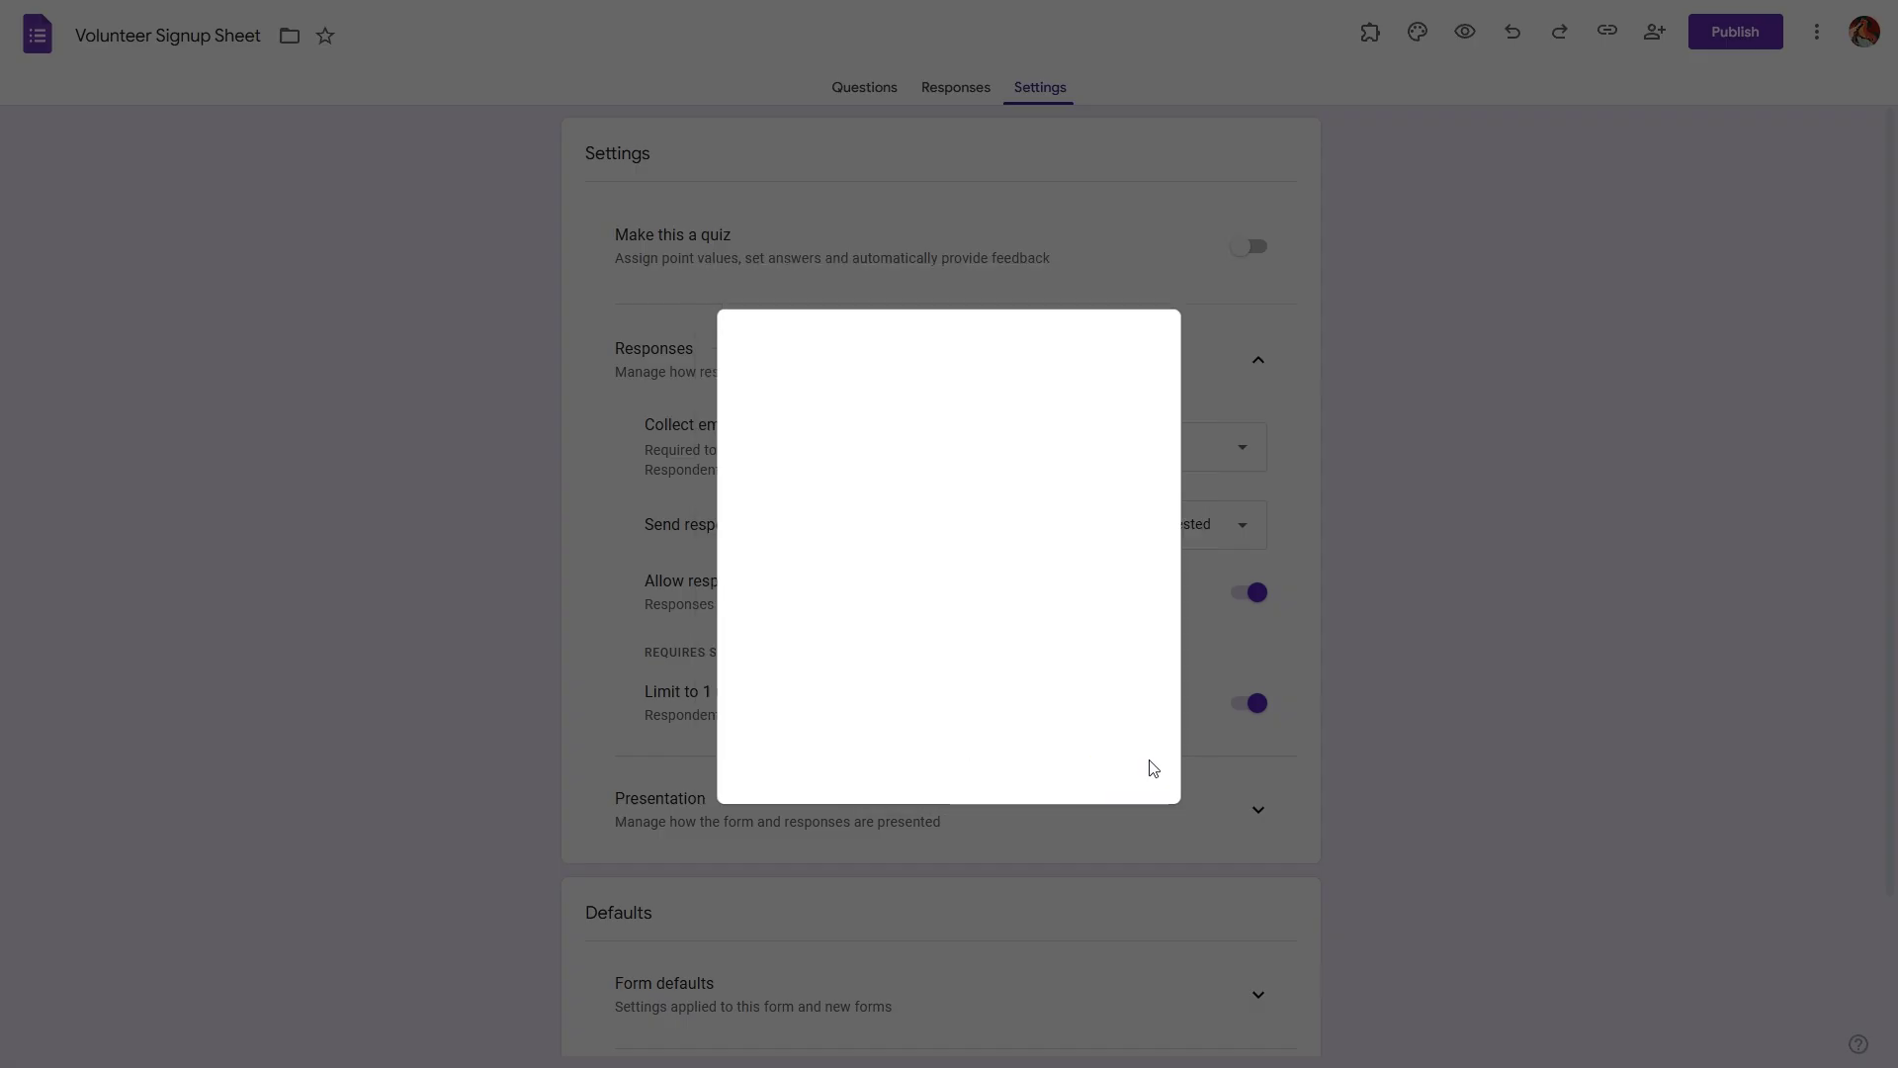
{"action": "left_click", "coordinate": [1131, 332]}
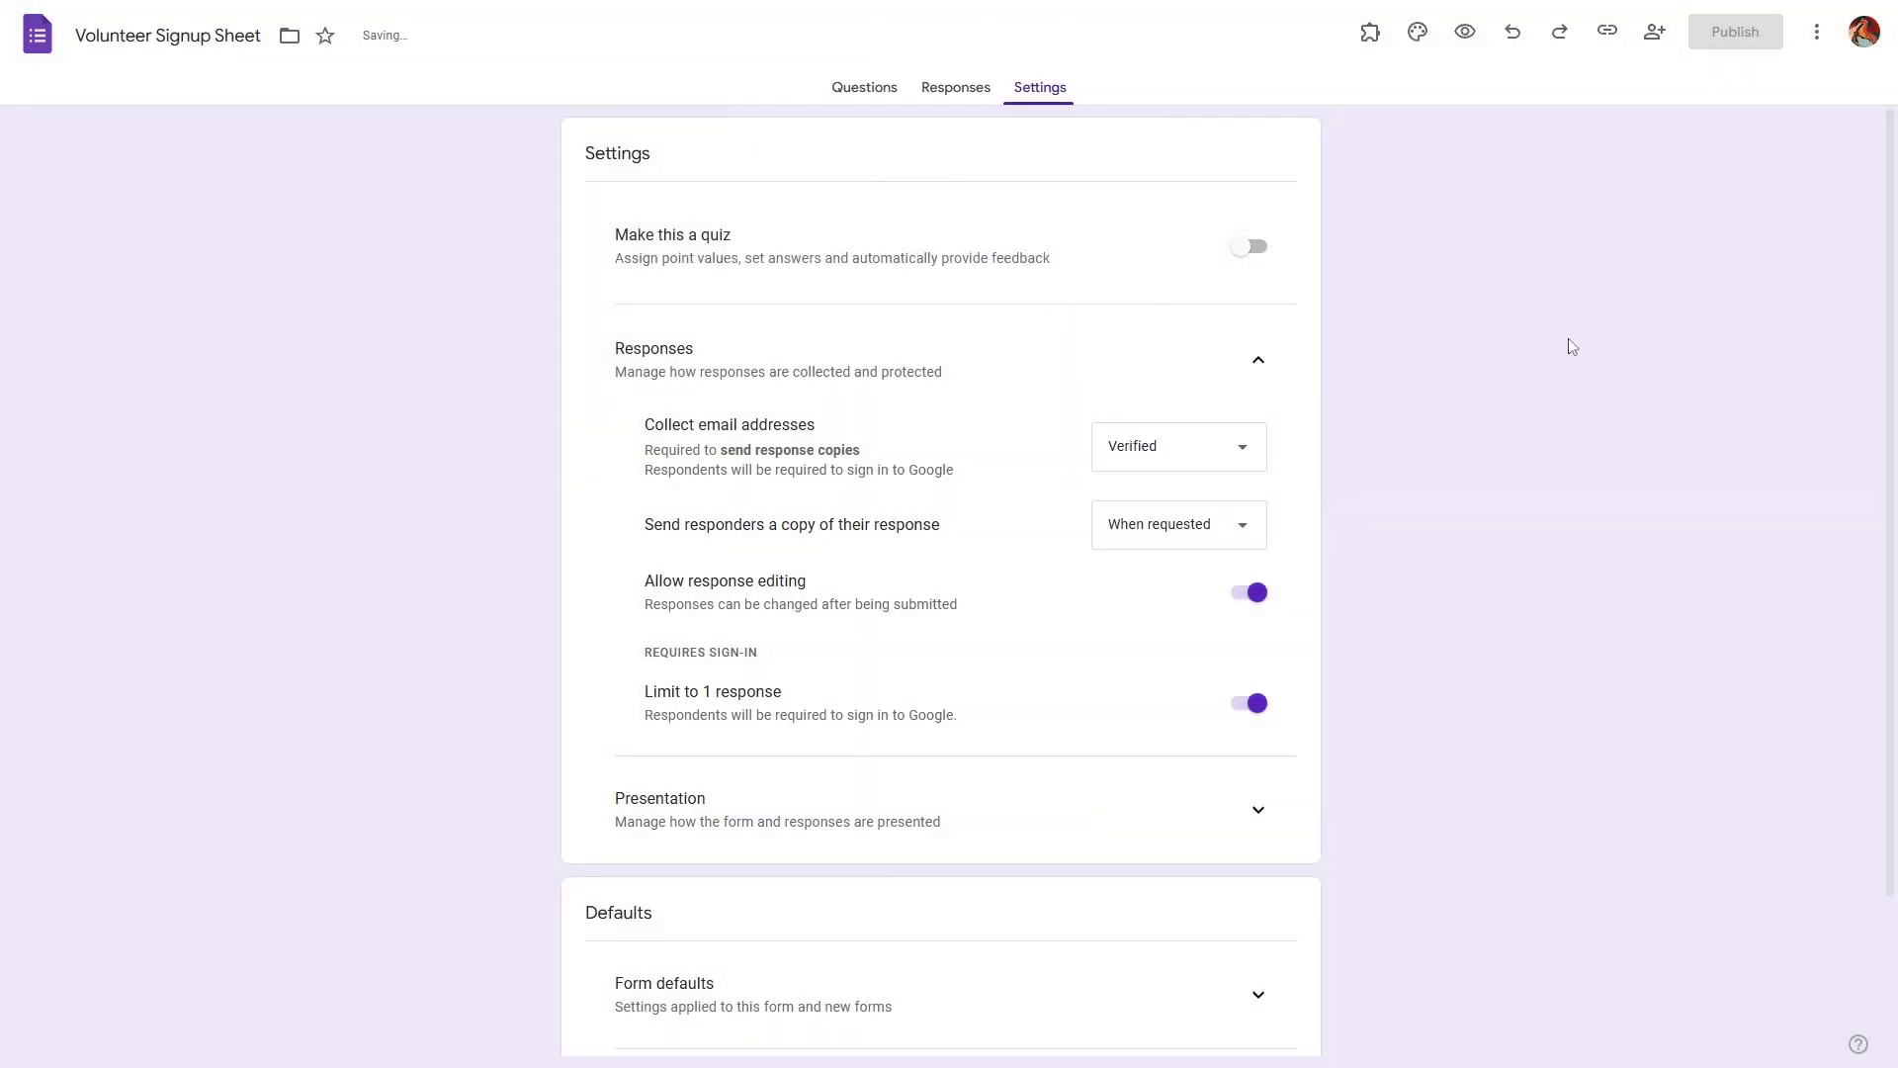
Copy the form's responder link to the clipboard with Shorten URL enabled
{"action": "left_click", "coordinate": [1578, 33]}
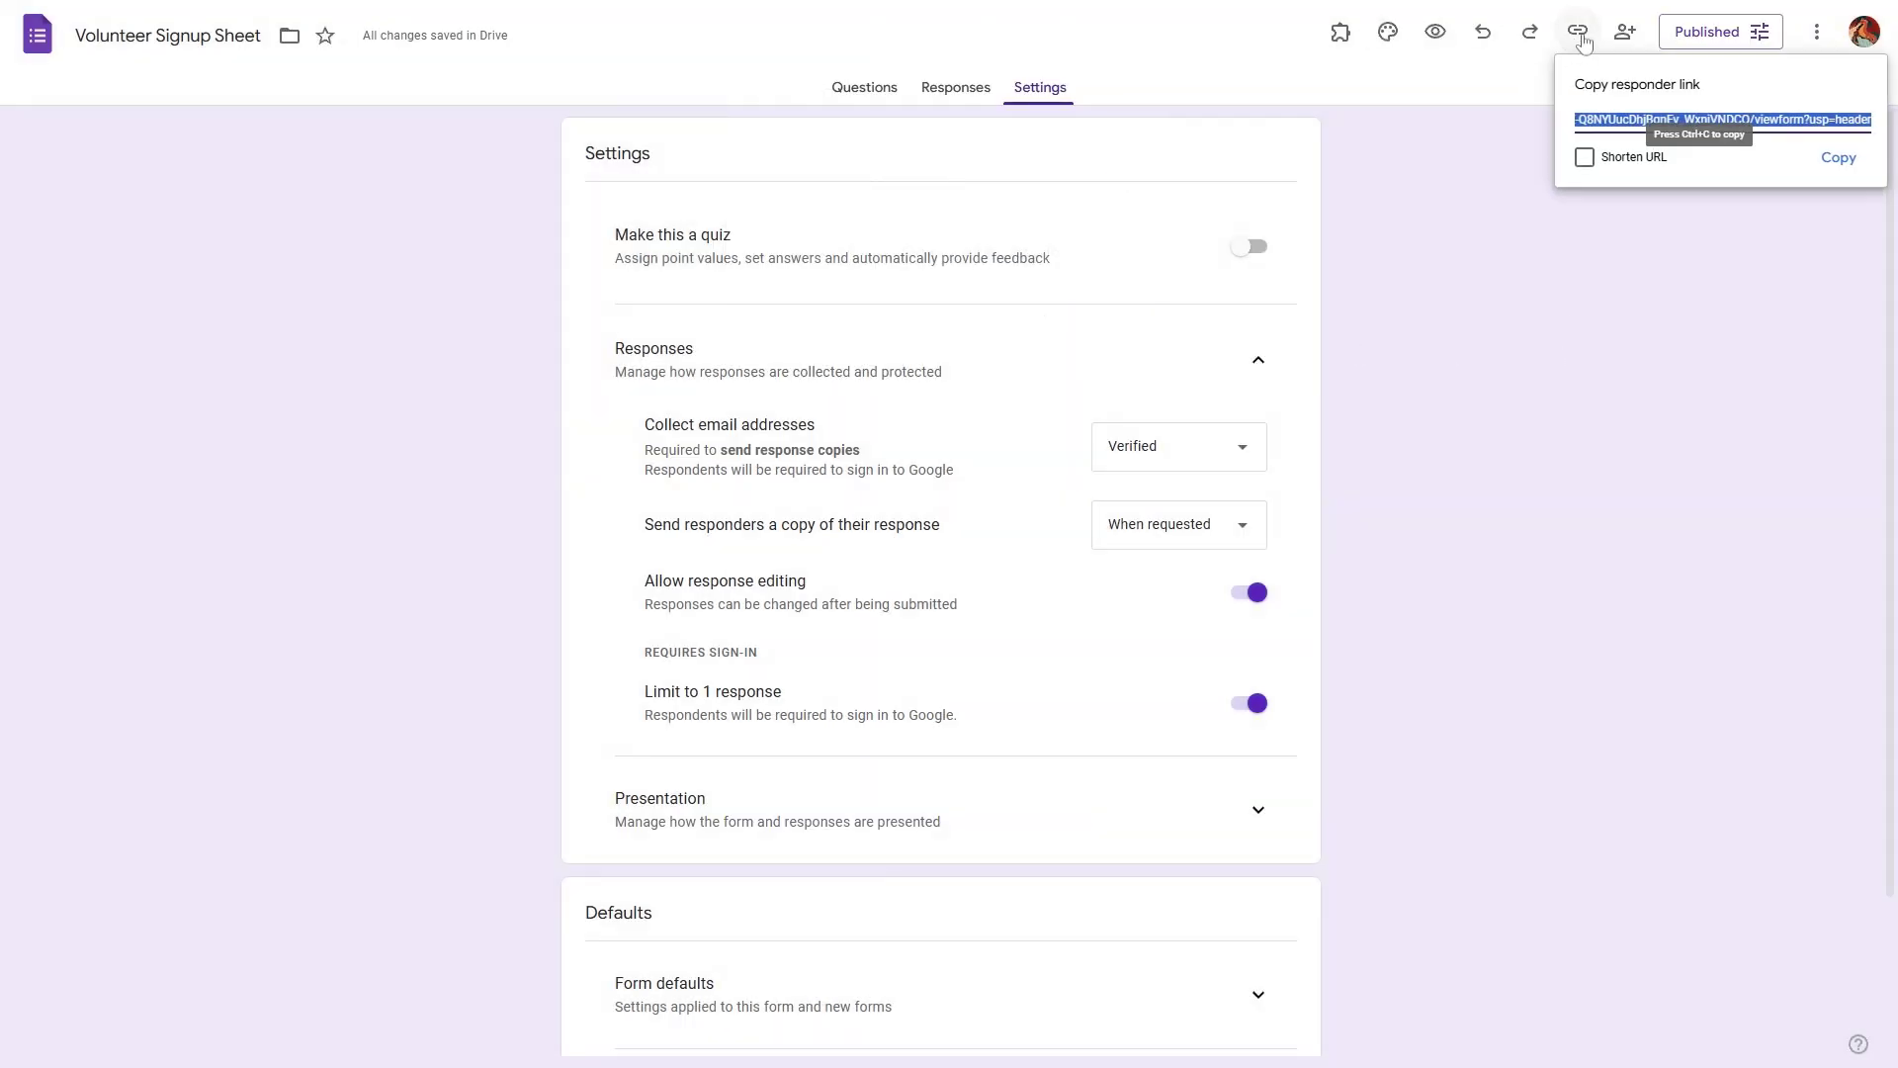
{"action": "left_click", "coordinate": [1584, 157]}
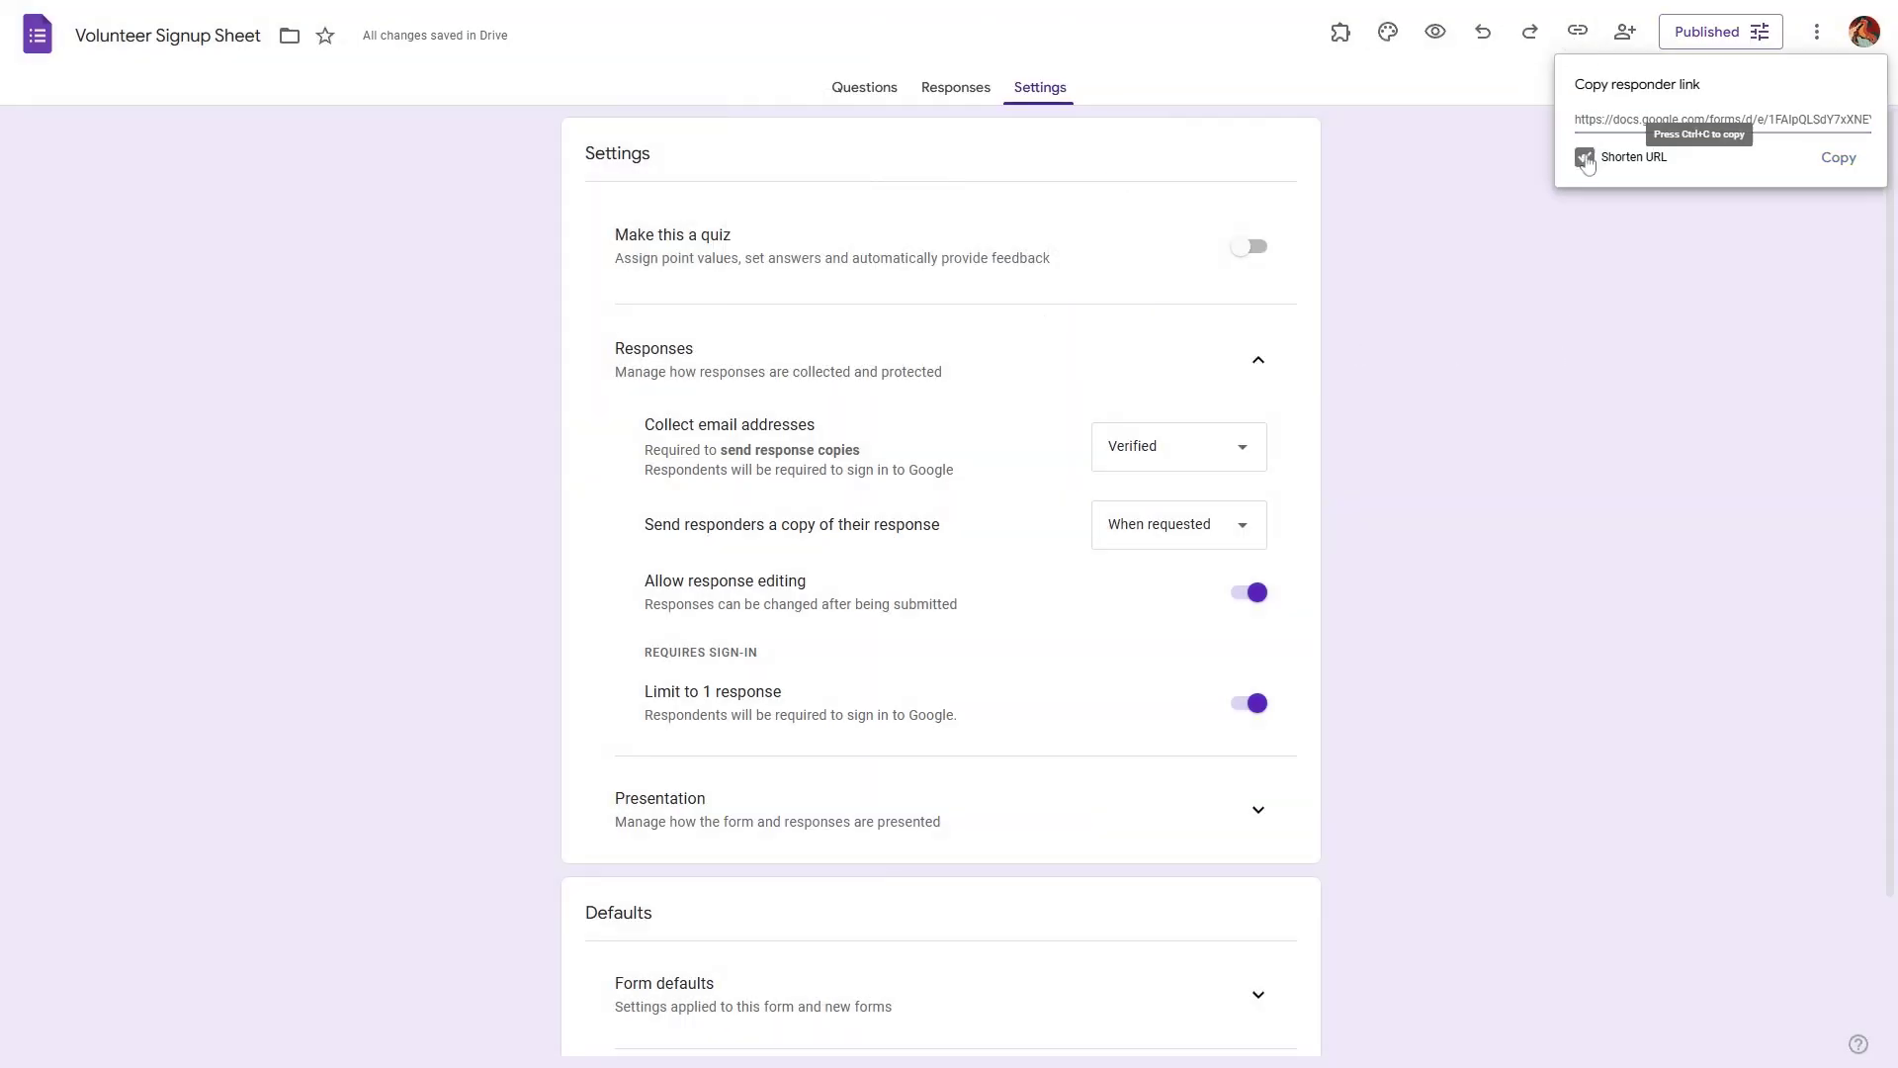
{"action": "left_click", "coordinate": [1839, 158]}
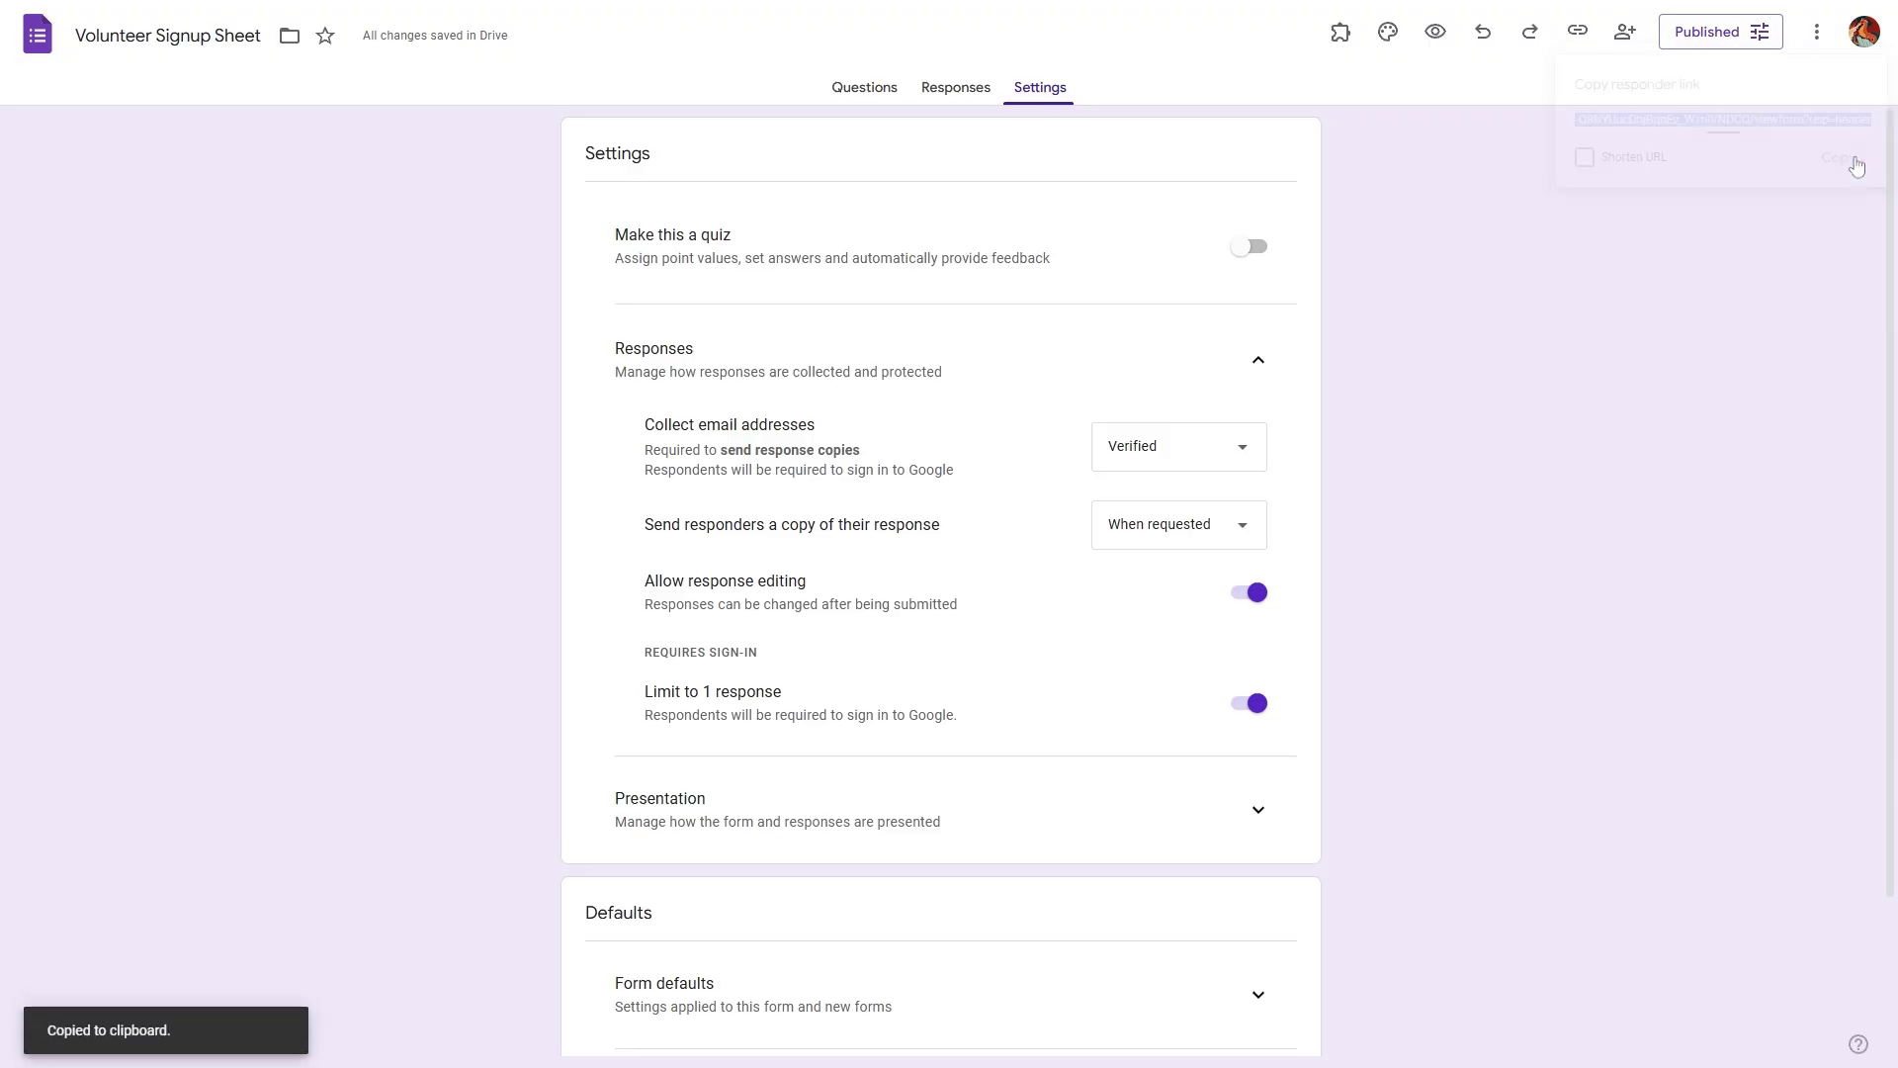
View the form's Embed HTML code, then close it without copying
{"action": "left_click", "coordinate": [1816, 32]}
{"action": "left_click", "coordinate": [1761, 239]}
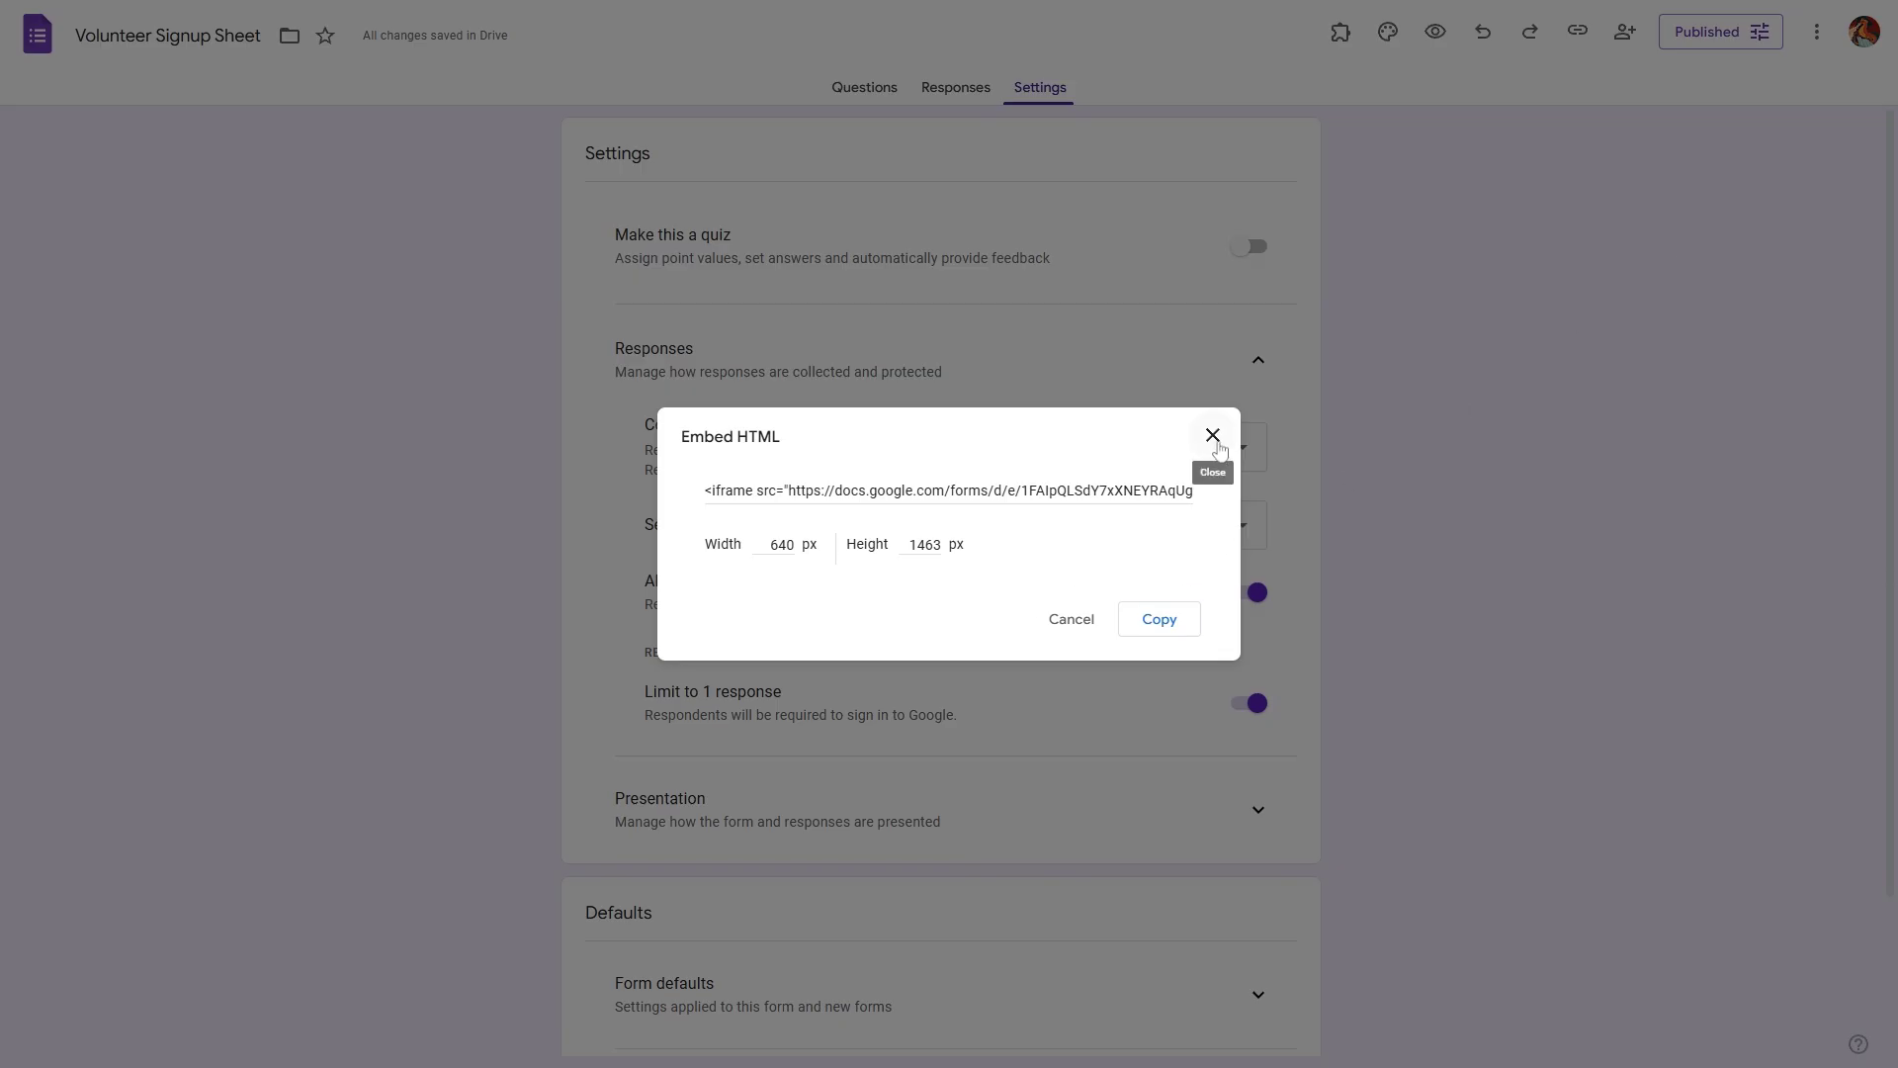
{"action": "left_click", "coordinate": [1214, 437]}
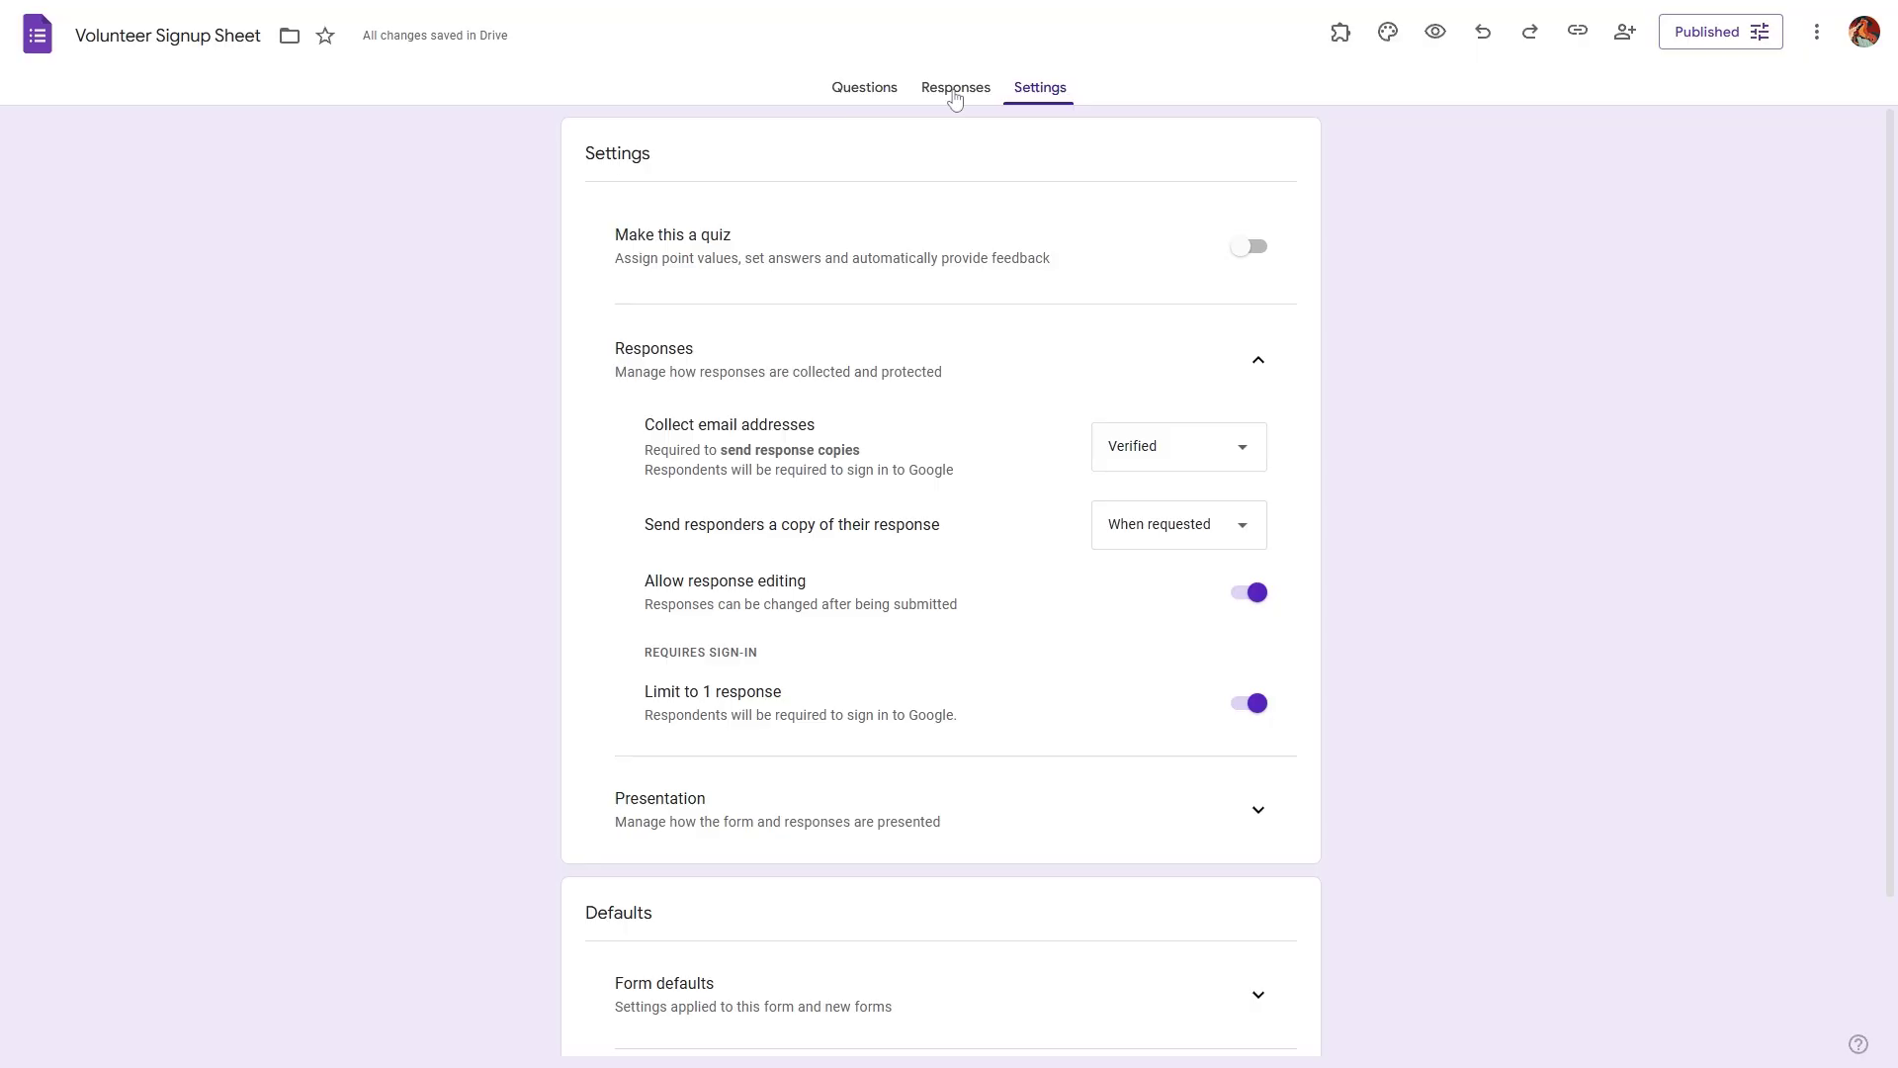
Confirm the Responses tab shows 0 responses, then return to the Questions view
{"action": "left_click", "coordinate": [955, 92]}
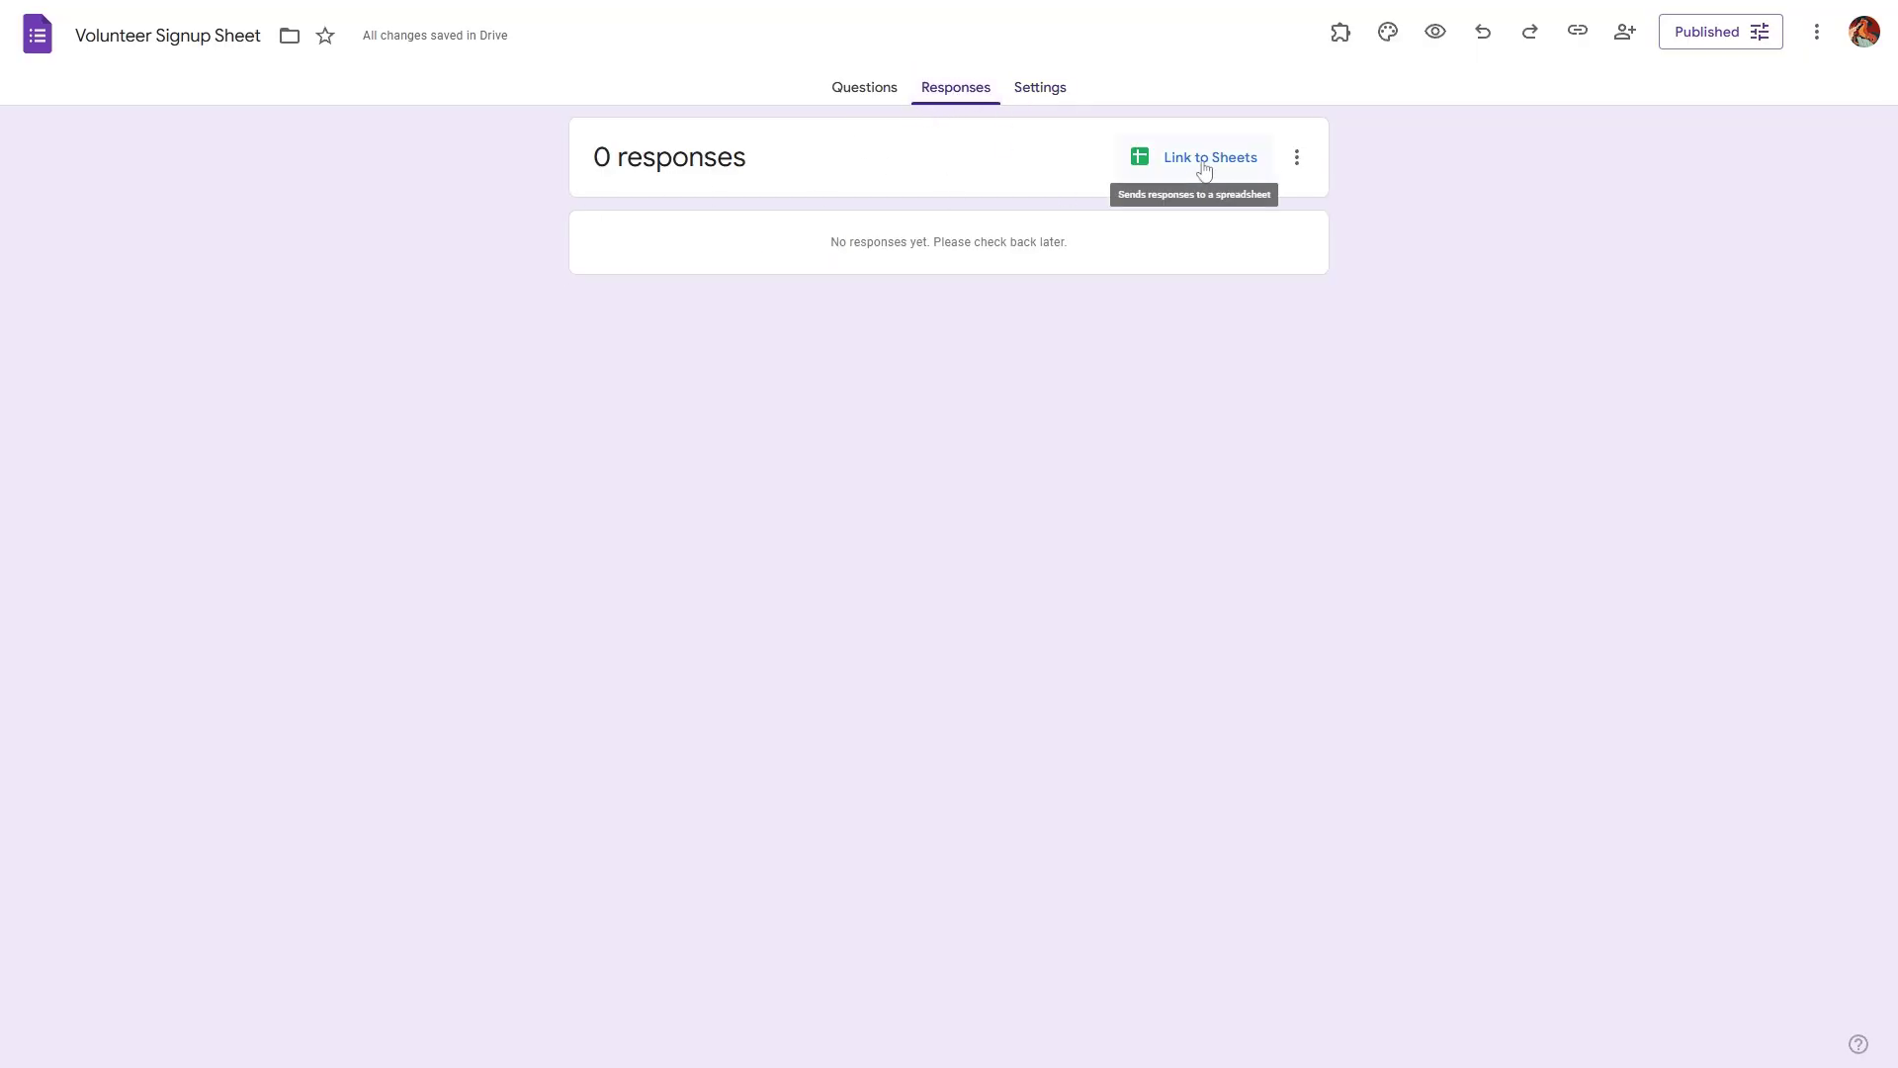
{"action": "left_click", "coordinate": [864, 87]}
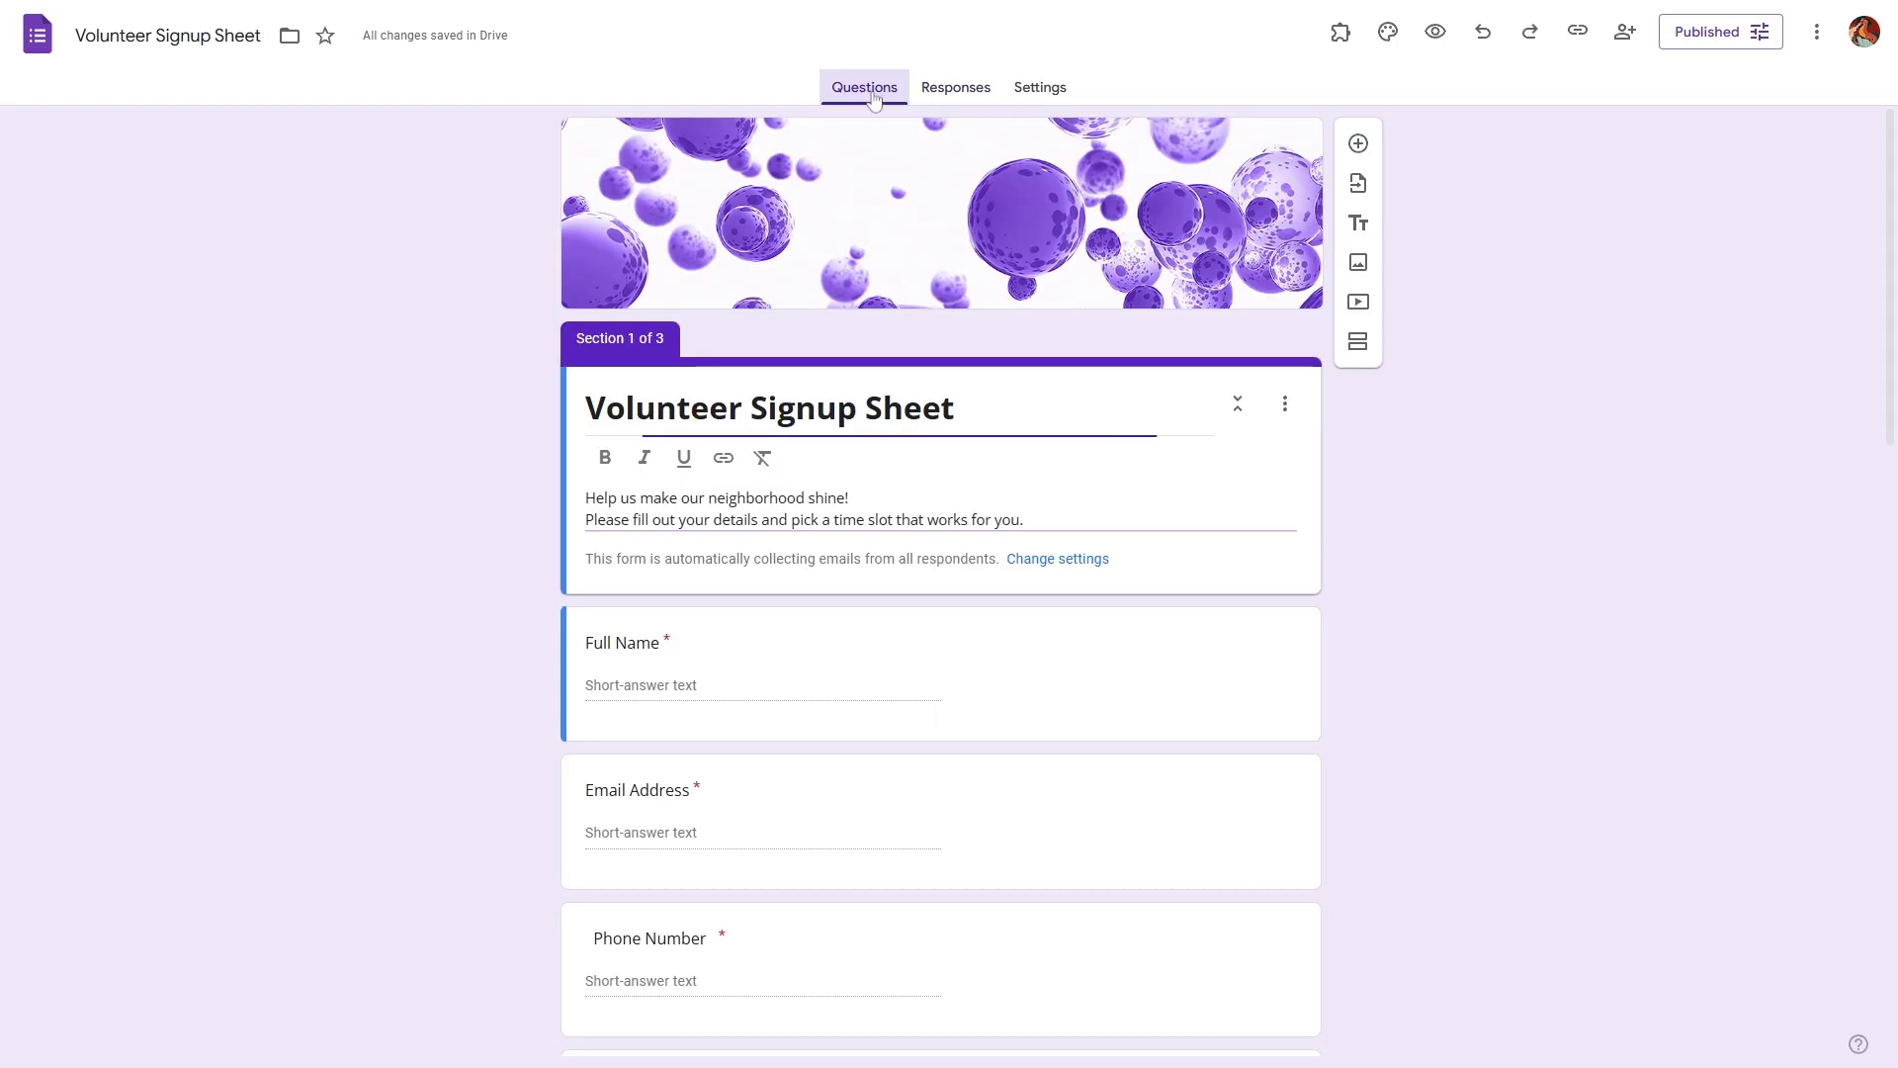